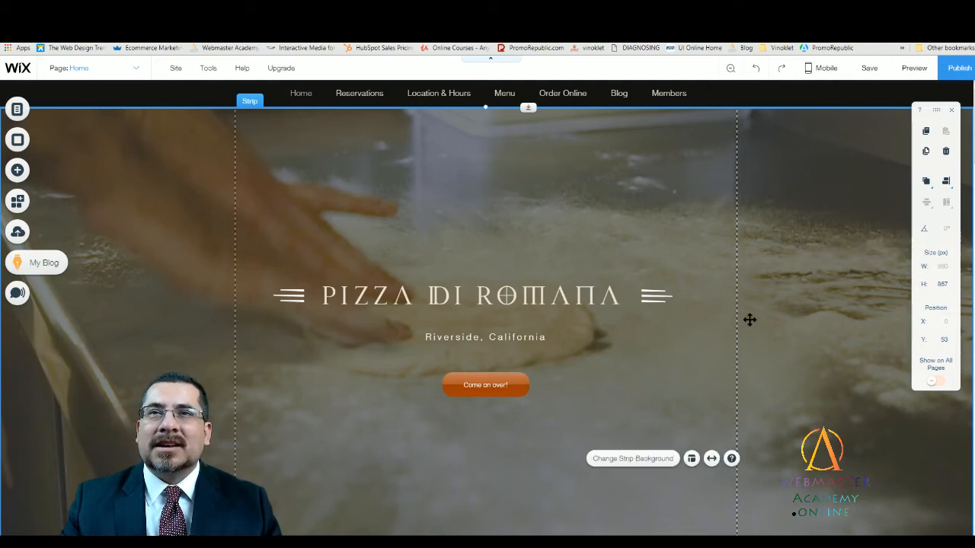
- Preview the site and look through the home page from the hero section down to the footer
{"action": "left_click", "coordinate": [920, 69]}
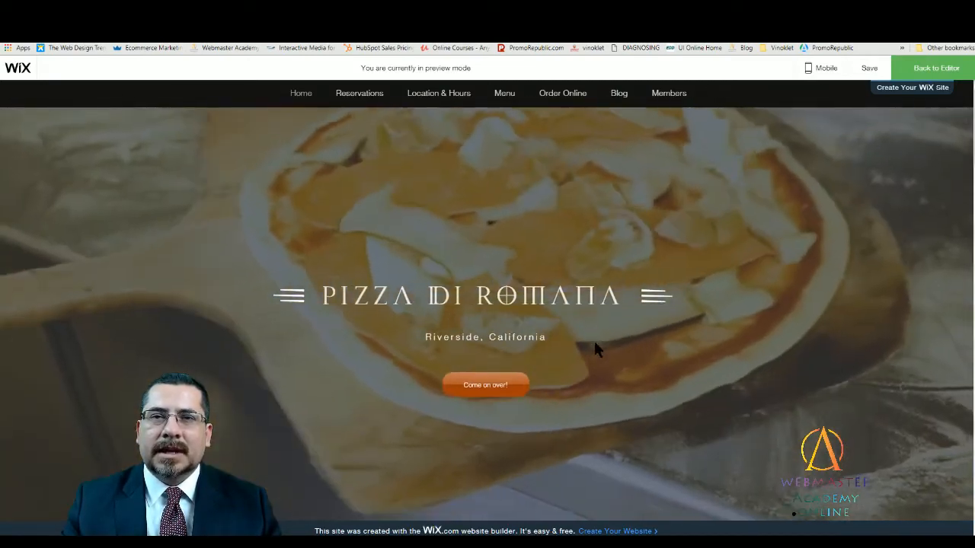
{"action": "scroll", "coordinate": [592, 343], "scroll_direction": "down", "scroll_amount": 4}
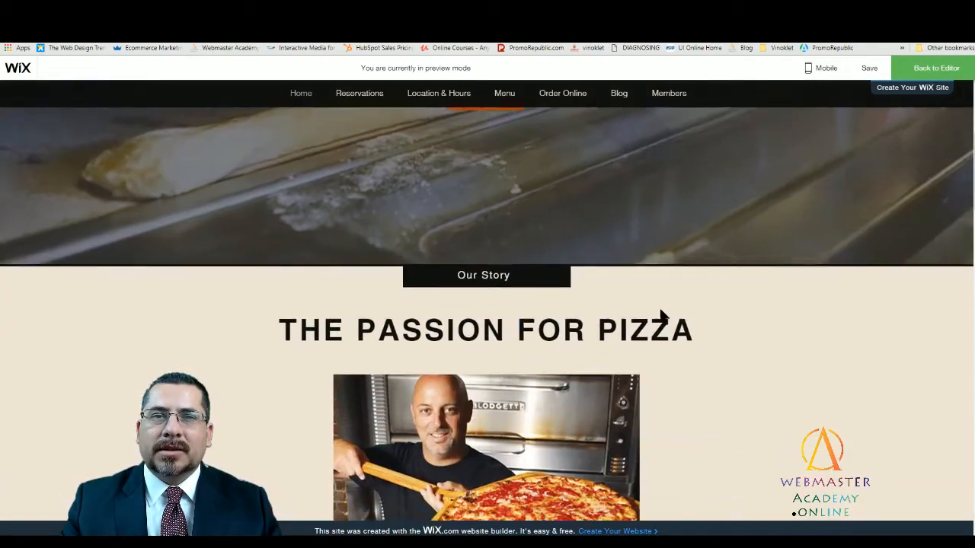
{"action": "scroll", "coordinate": [705, 312], "scroll_direction": "down", "scroll_amount": 2}
{"action": "scroll", "coordinate": [708, 312], "scroll_direction": "down", "scroll_amount": 5}
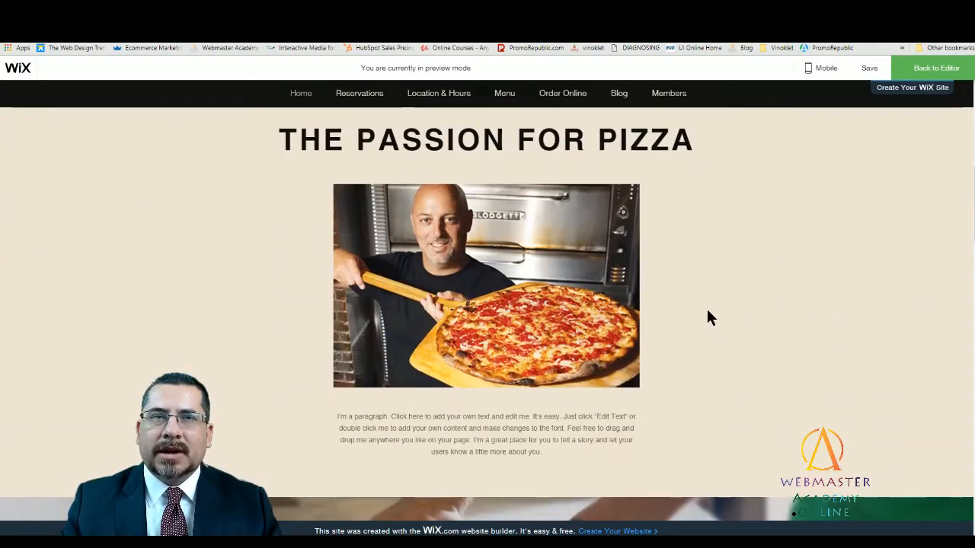
{"action": "scroll", "coordinate": [707, 311], "scroll_direction": "down", "scroll_amount": 3}
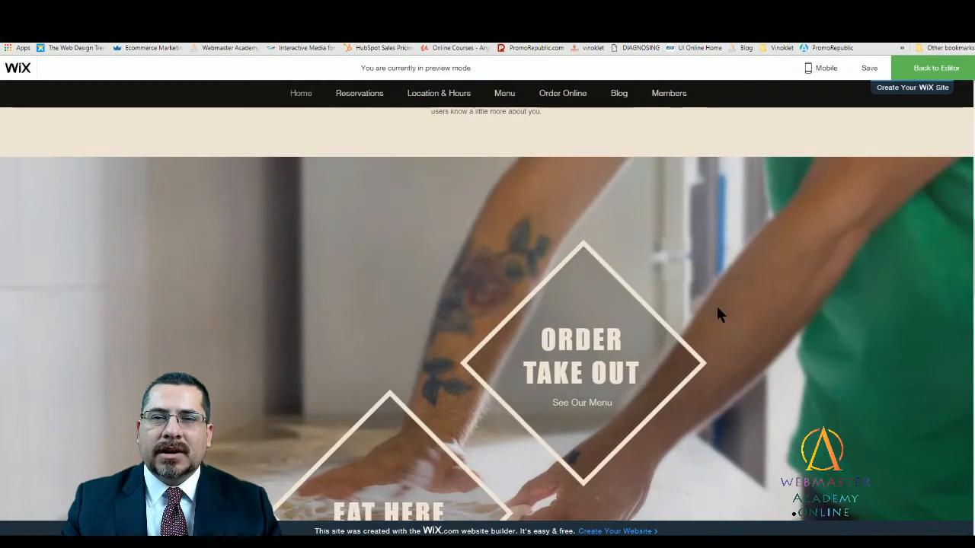
{"action": "scroll", "coordinate": [718, 307], "scroll_direction": "down", "scroll_amount": 1}
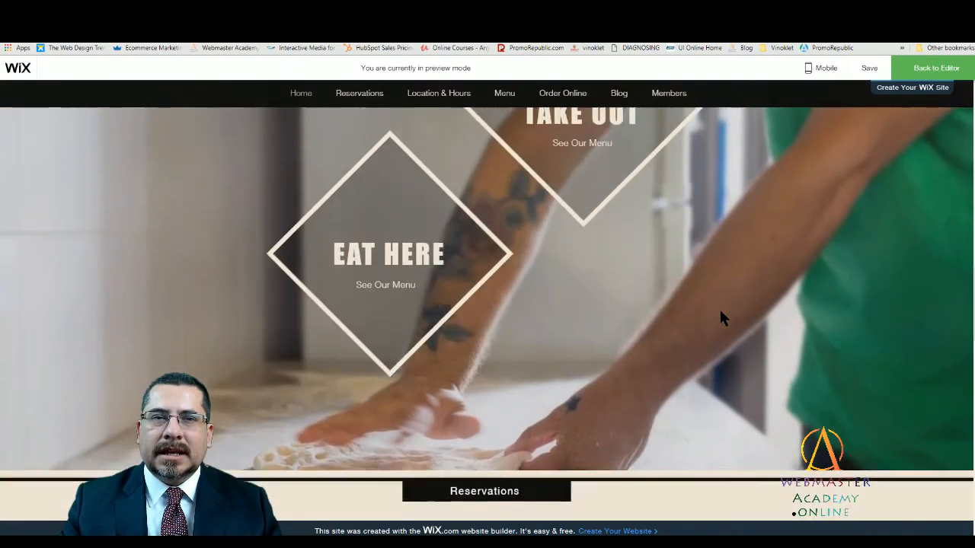
{"action": "scroll", "coordinate": [719, 306], "scroll_direction": "up", "scroll_amount": 2}
{"action": "scroll", "coordinate": [719, 306], "scroll_direction": "down", "scroll_amount": 4}
{"action": "scroll", "coordinate": [719, 309], "scroll_direction": "down", "scroll_amount": 5}
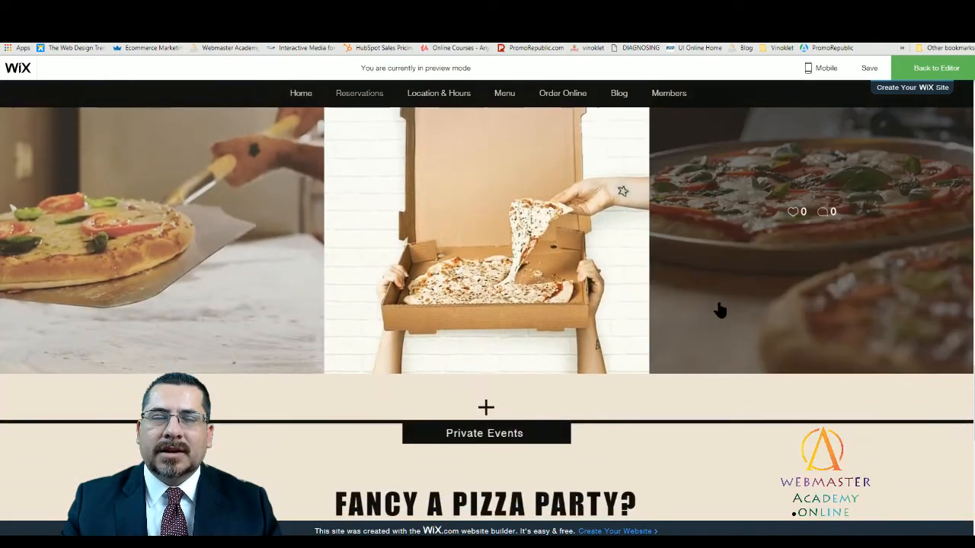
{"action": "scroll", "coordinate": [719, 308], "scroll_direction": "up", "scroll_amount": 1}
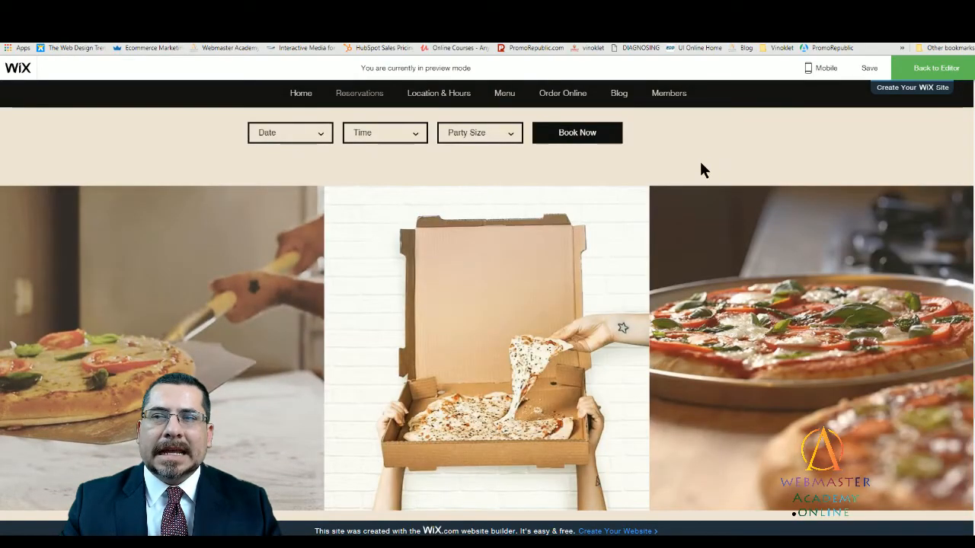
{"action": "scroll", "coordinate": [733, 362], "scroll_direction": "down", "scroll_amount": 1}
{"action": "scroll", "coordinate": [732, 351], "scroll_direction": "up", "scroll_amount": 1}
{"action": "scroll", "coordinate": [731, 339], "scroll_direction": "down", "scroll_amount": 3}
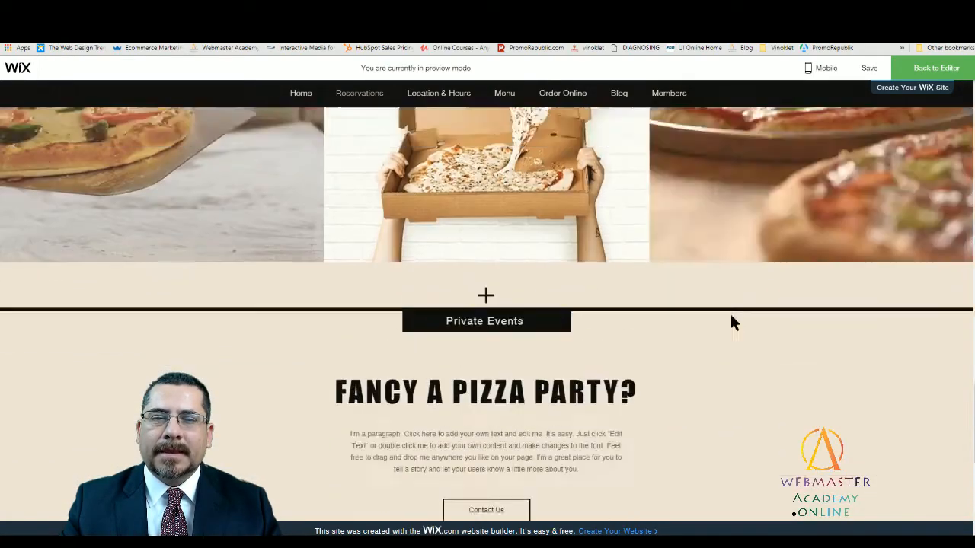
{"action": "scroll", "coordinate": [730, 311], "scroll_direction": "up", "scroll_amount": 4}
{"action": "scroll", "coordinate": [731, 320], "scroll_direction": "down", "scroll_amount": 2}
{"action": "scroll", "coordinate": [731, 319], "scroll_direction": "down", "scroll_amount": 6}
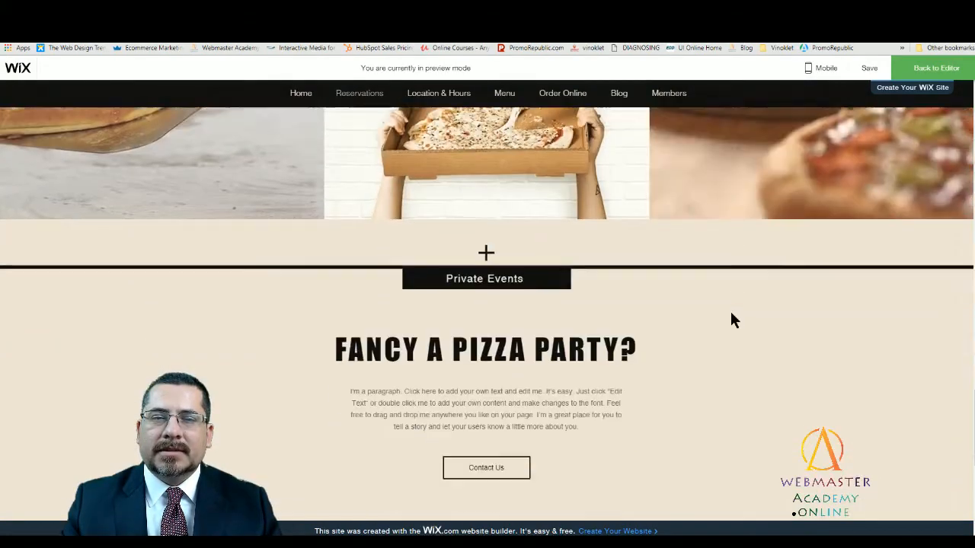
{"action": "scroll", "coordinate": [754, 306], "scroll_direction": "down", "scroll_amount": 2}
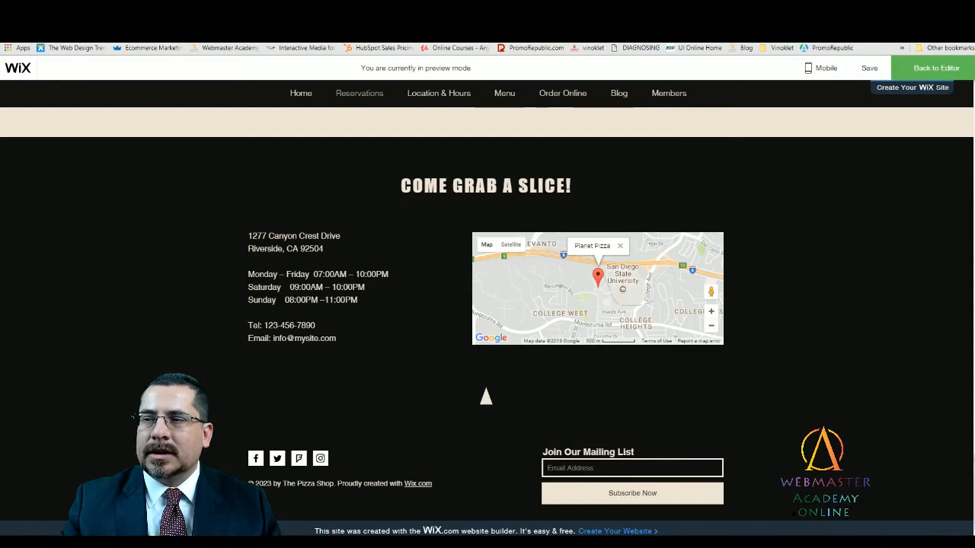
{"action": "left_click_drag", "start_coordinate": [973, 449], "coordinate": [967, 85]}
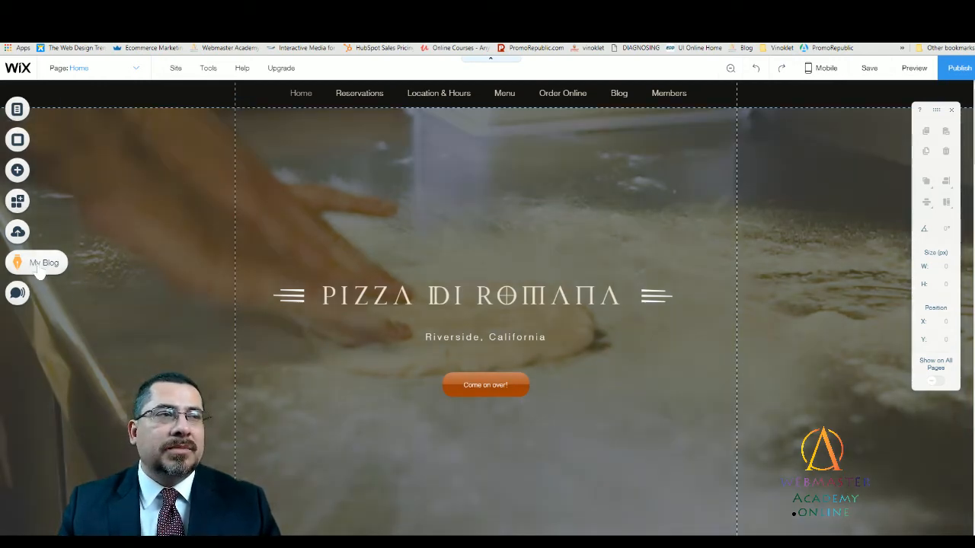
- Create a new blog post from the blog manager and start in its body text
{"action": "left_click", "coordinate": [17, 262]}
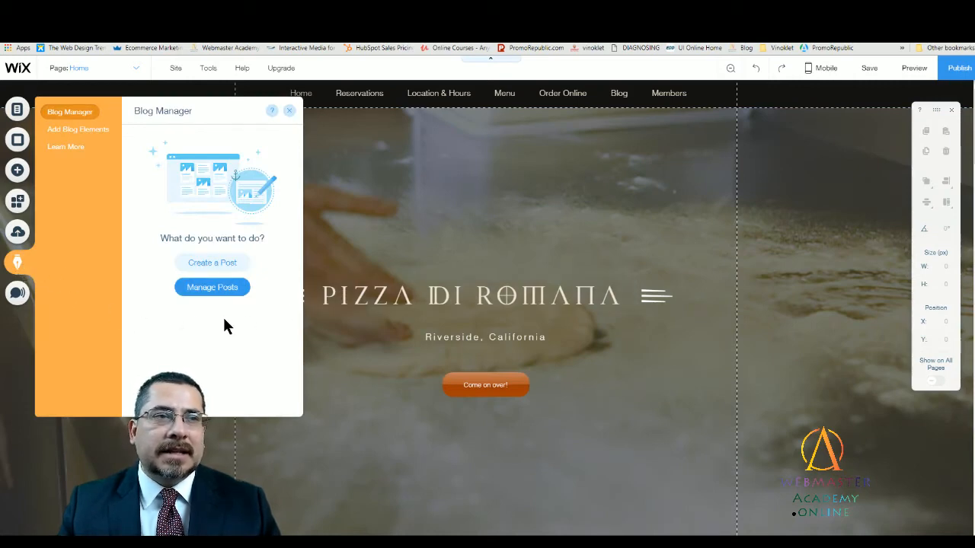
{"action": "left_click", "coordinate": [214, 264]}
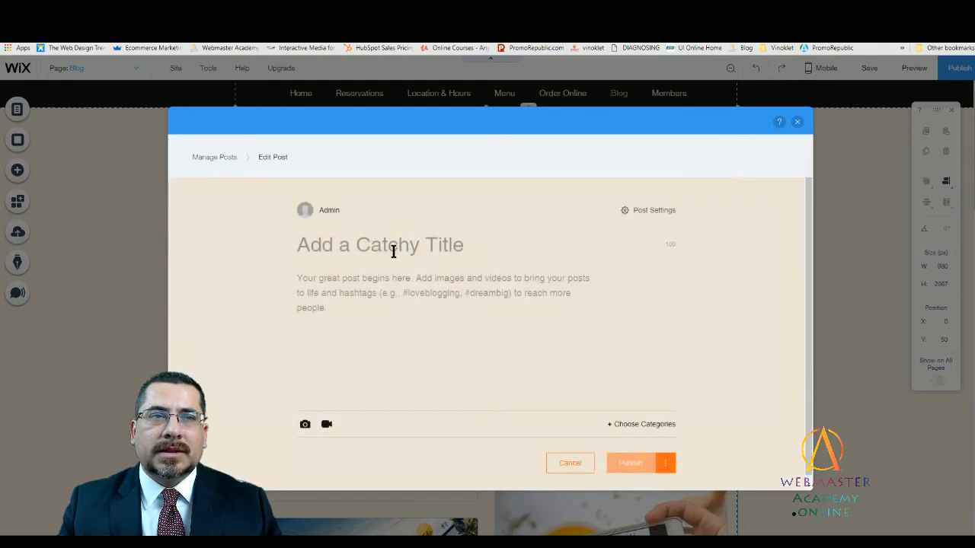
{"action": "left_click", "coordinate": [358, 281]}
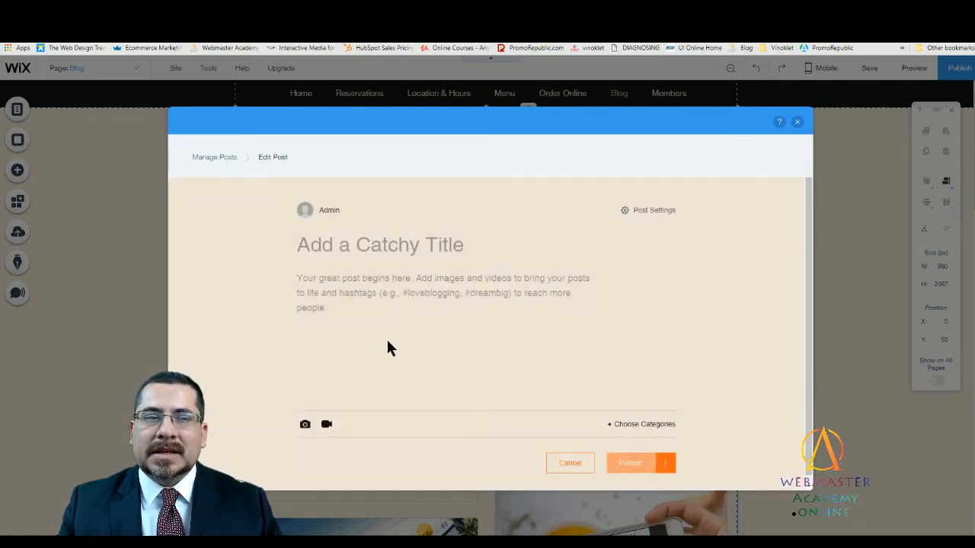
- Upload the Asian Fusion Pizza flyer image and insert it into the post body
{"action": "left_click", "coordinate": [305, 427]}
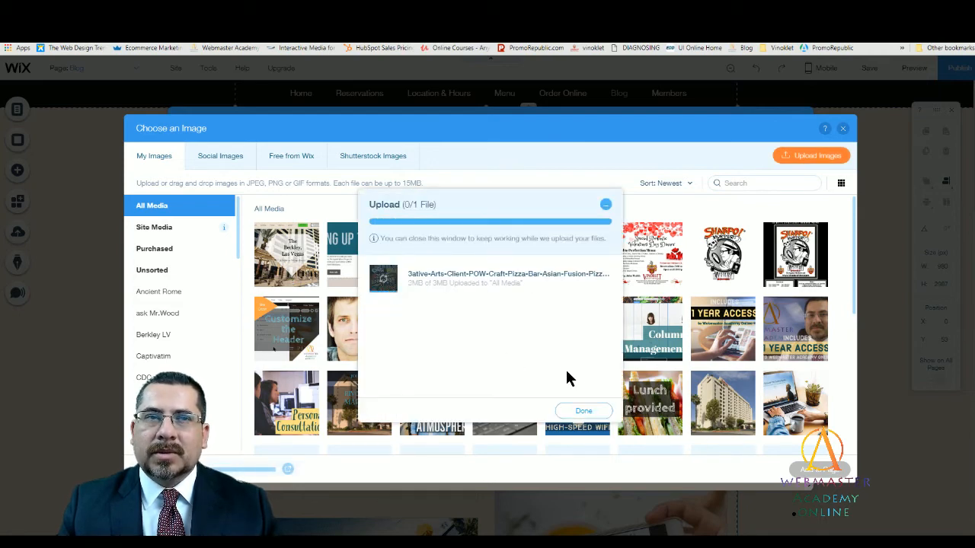
{"action": "left_click", "coordinate": [583, 395]}
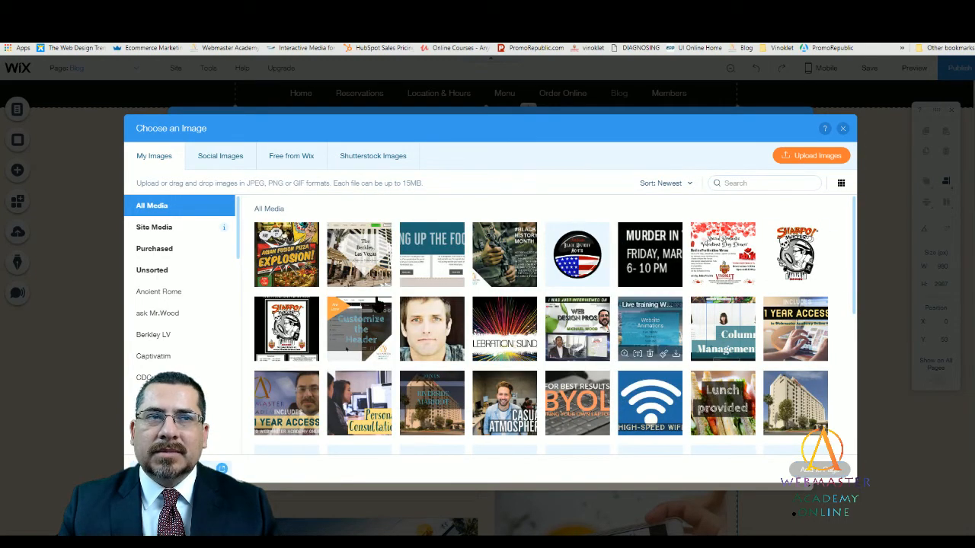
{"action": "left_click", "coordinate": [816, 472]}
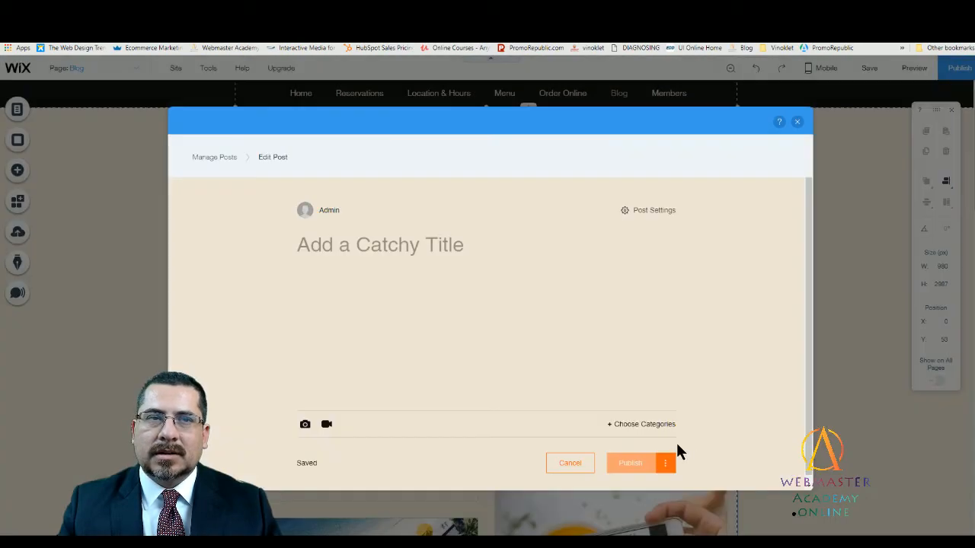
- Examine the inserted flyer image in the post along with its size and alignment options
{"action": "scroll", "coordinate": [596, 344], "scroll_direction": "down", "scroll_amount": 3}
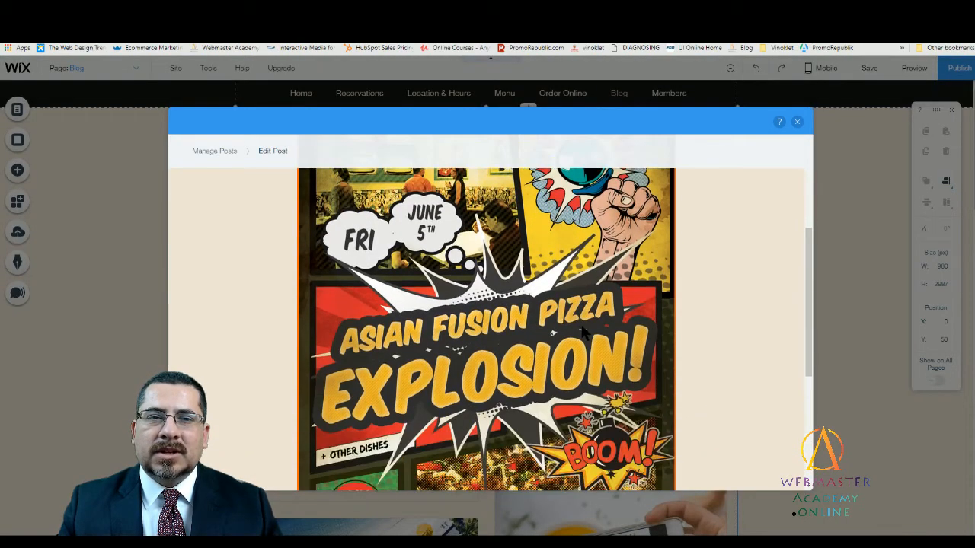
{"action": "left_click_drag", "start_coordinate": [807, 305], "coordinate": [802, 262]}
{"action": "left_click", "coordinate": [538, 264]}
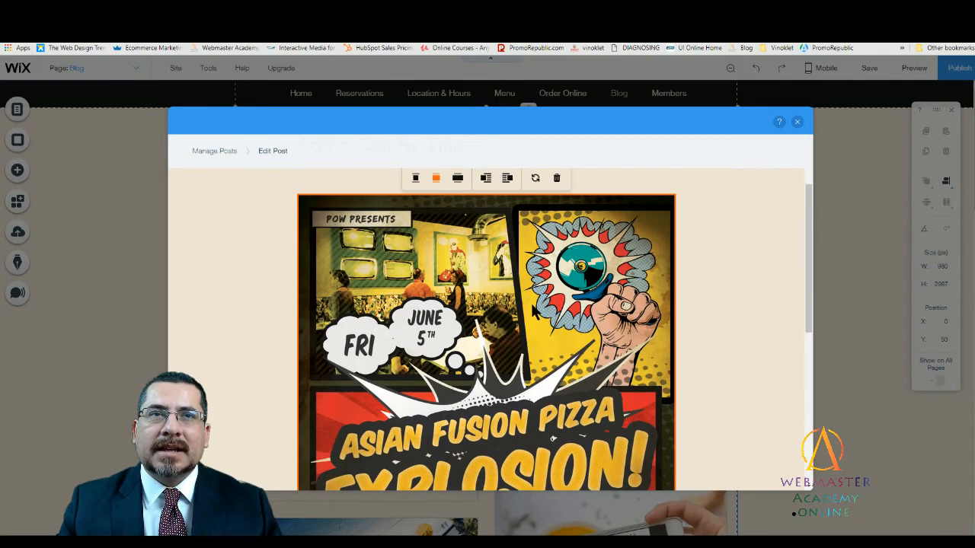
{"action": "scroll", "coordinate": [640, 381], "scroll_direction": "down", "scroll_amount": 1}
{"action": "scroll", "coordinate": [639, 379], "scroll_direction": "down", "scroll_amount": 5}
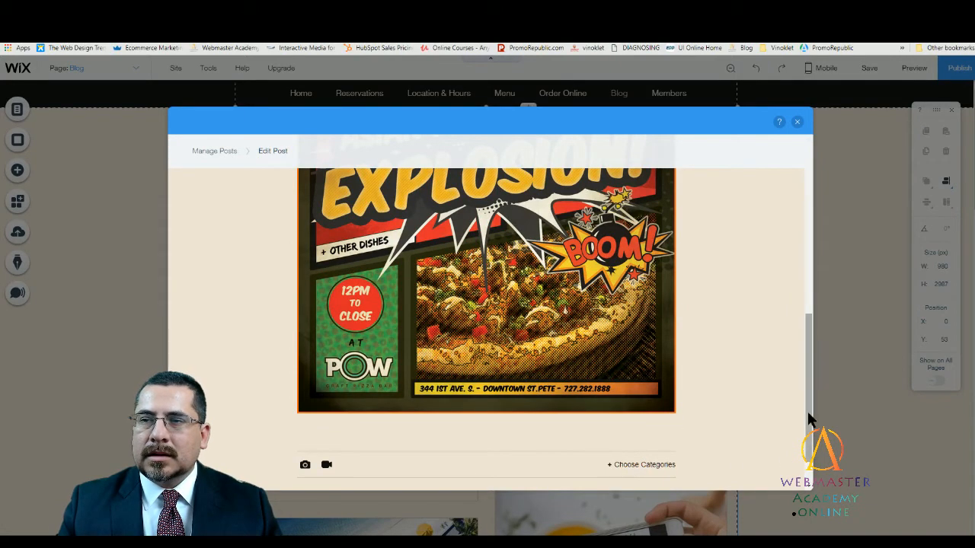
{"action": "left_click_drag", "start_coordinate": [804, 359], "coordinate": [797, 164]}
{"action": "left_click", "coordinate": [463, 313]}
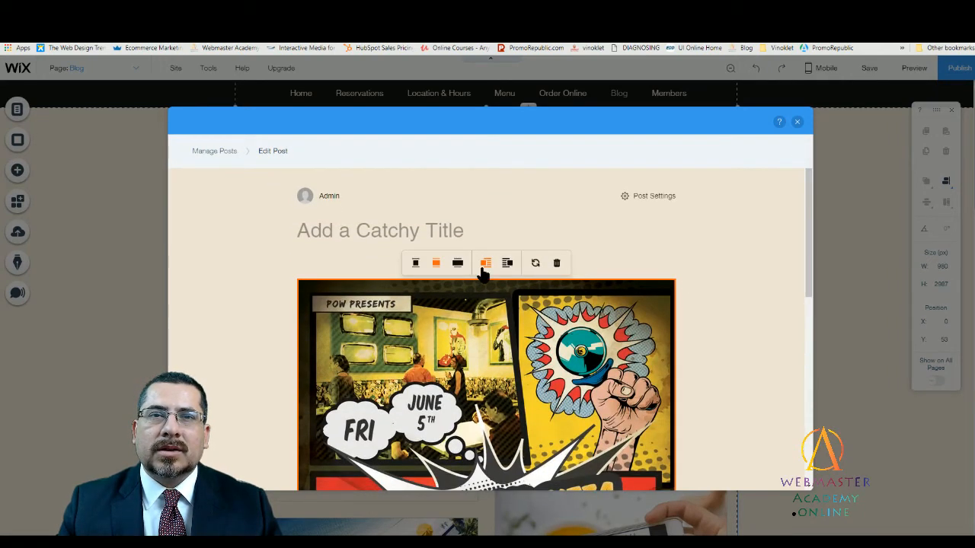
{"action": "left_click", "coordinate": [311, 264]}
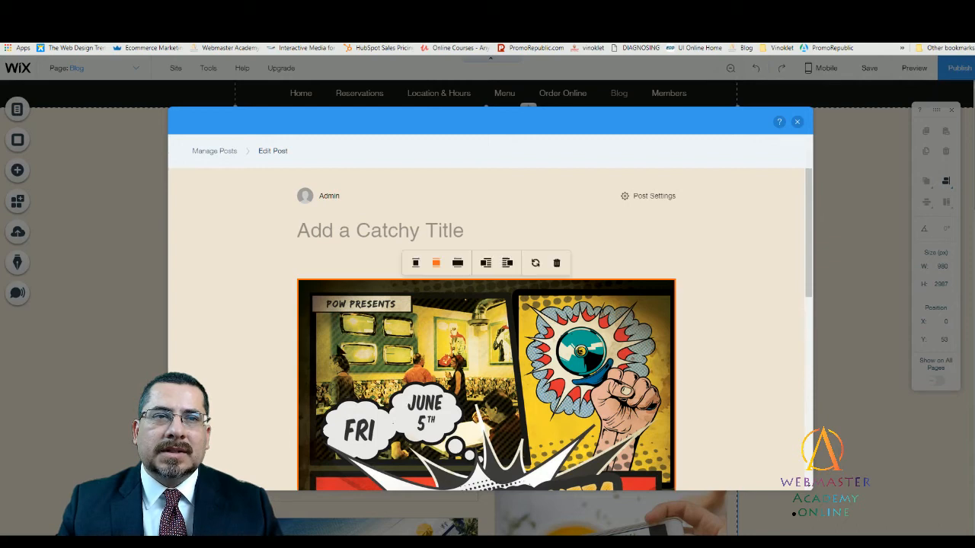
- Title the blog post "Asian Fusion Pizza Explosion!"
{"action": "left_click", "coordinate": [334, 230]}
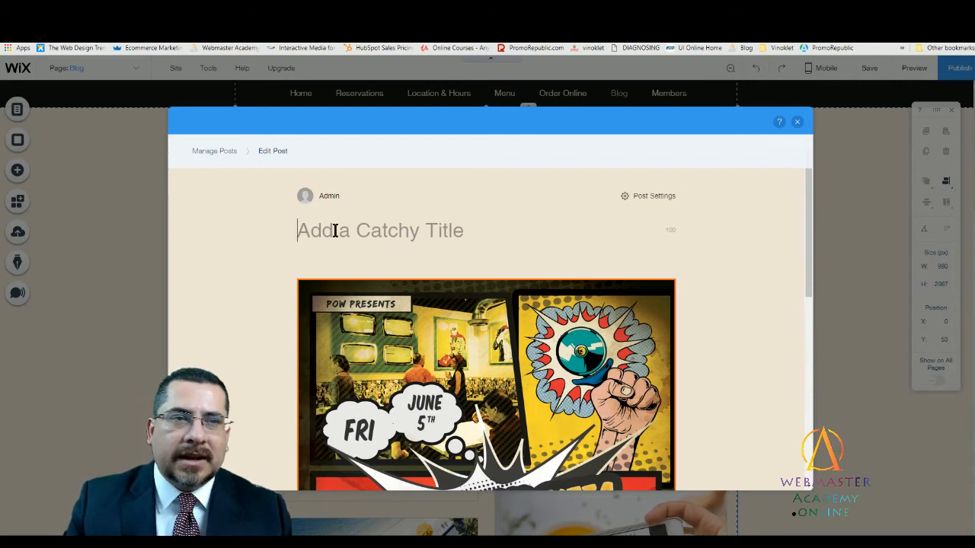
{"action": "scroll", "coordinate": [411, 329], "scroll_direction": "down", "scroll_amount": 1}
{"action": "scroll", "coordinate": [419, 315], "scroll_direction": "down", "scroll_amount": 1}
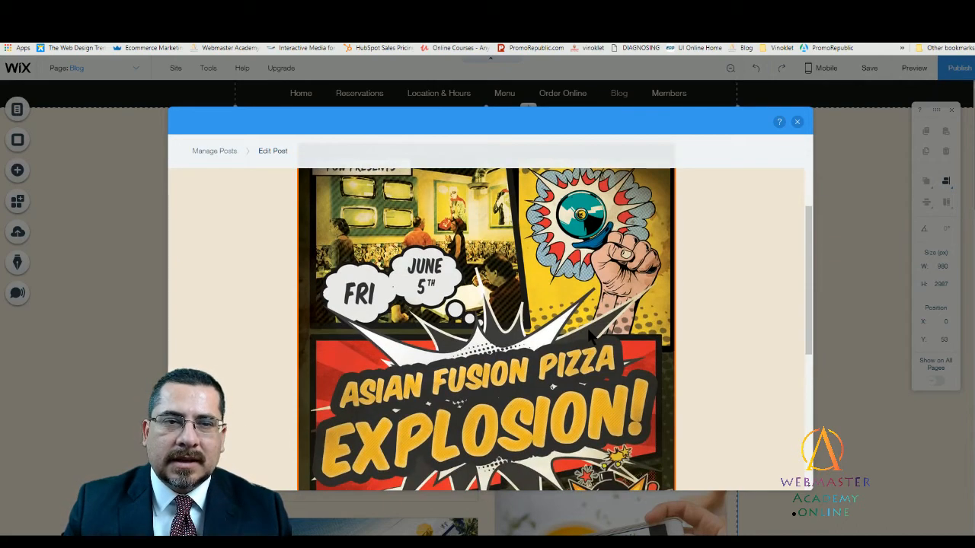
{"action": "scroll", "coordinate": [419, 315], "scroll_direction": "up", "scroll_amount": 3}
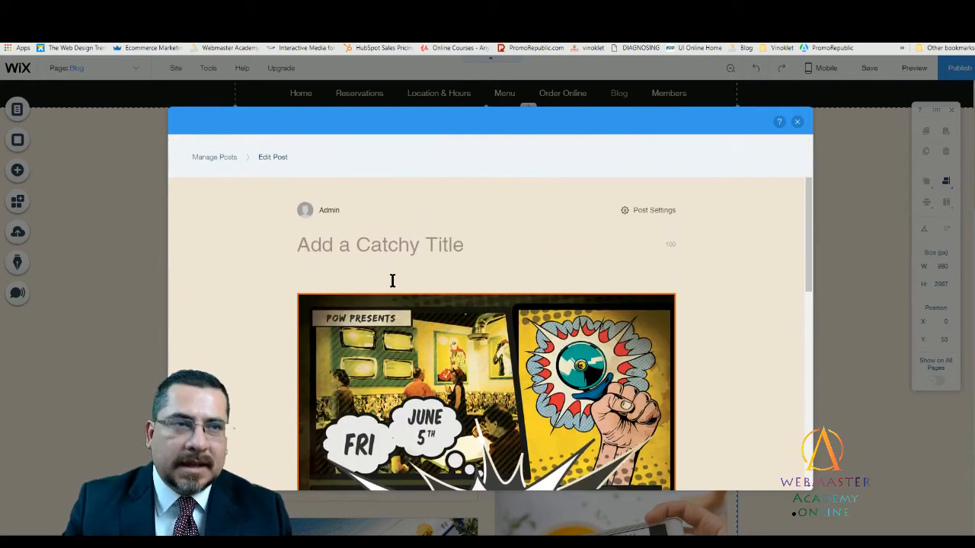
{"action": "type", "text": "Asian Fusin"}
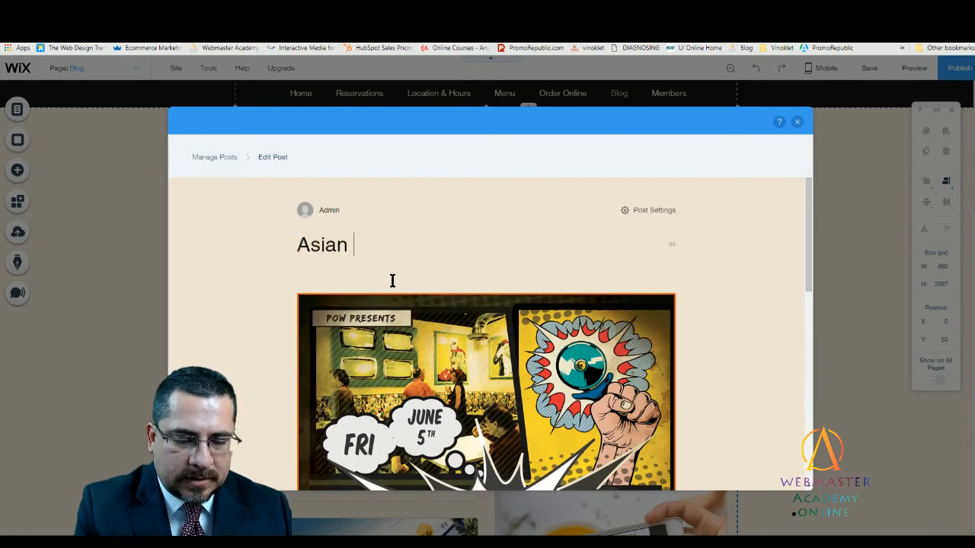
{"action": "key", "text": "BackSpace"}
{"action": "key", "text": "BackSpace"}
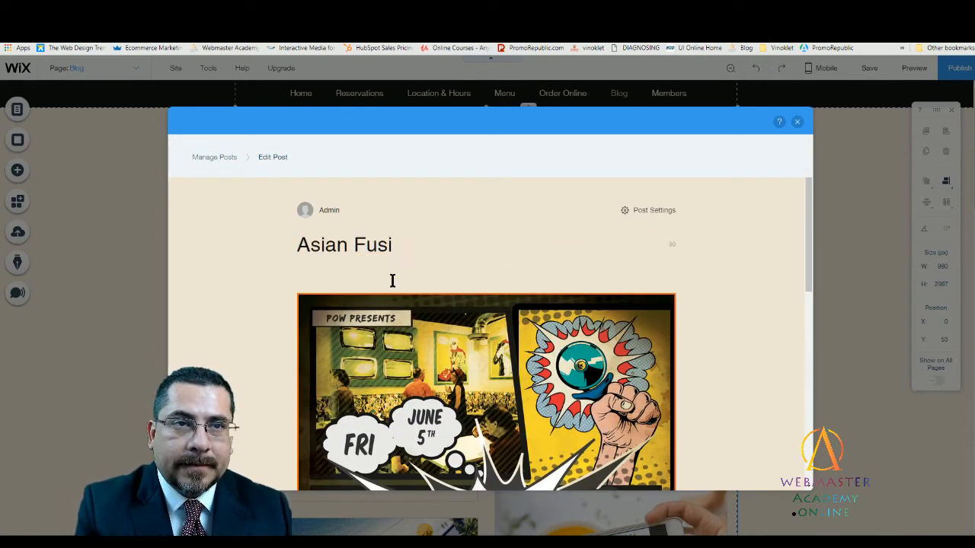
{"action": "type", "text": "on Pizza "}
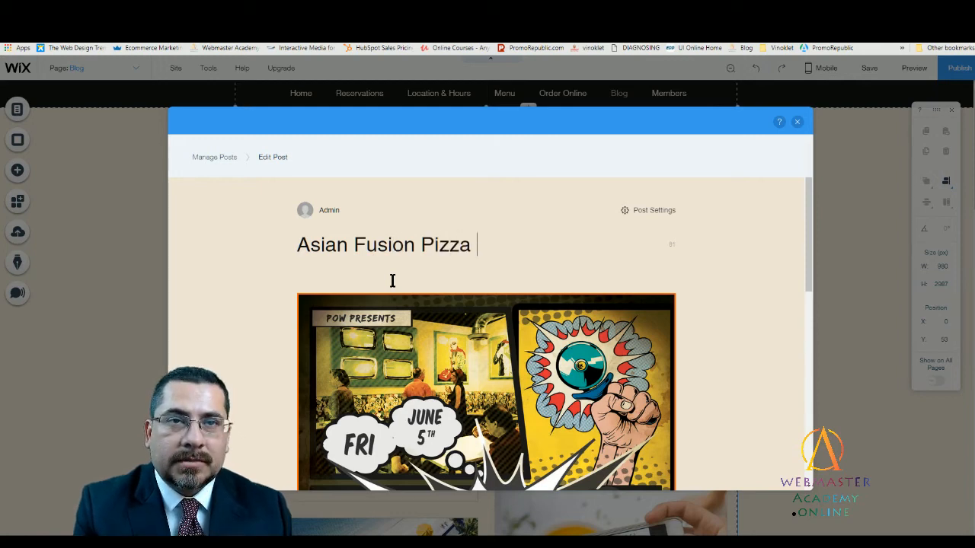
{"action": "type", "text": "Explorsion"}
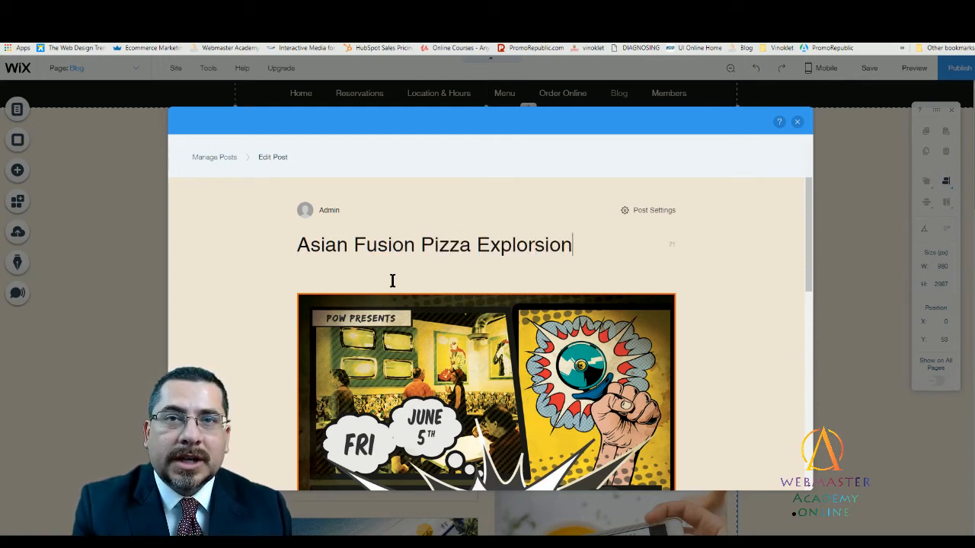
{"action": "key", "text": "BackSpace"}
{"action": "key", "text": "BackSpace"}
{"action": "key", "text": "BackSpace"}
{"action": "key", "text": "BackSpace"}
{"action": "key", "text": "BackSpace"}
{"action": "type", "text": "sion!"}
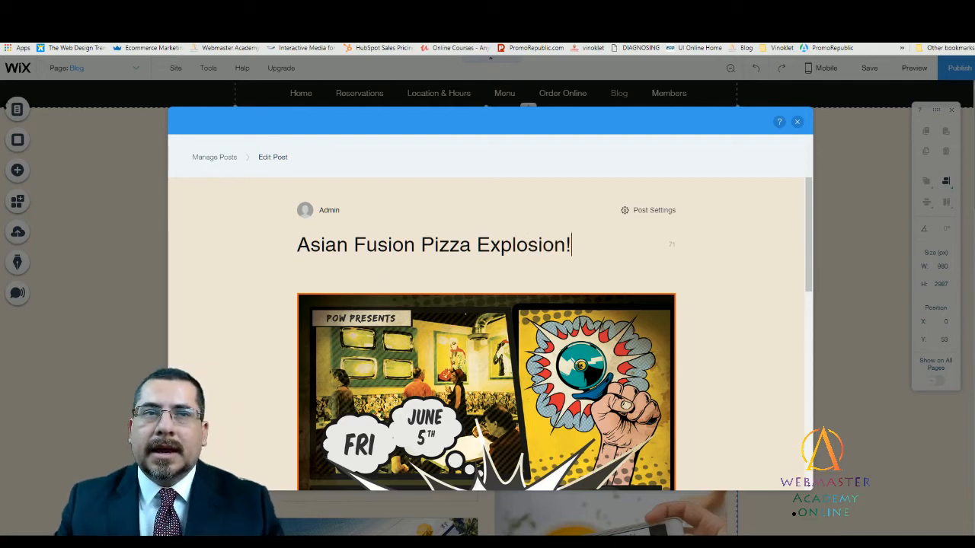
- Add the lines "Friday, June 5th,", "Details" and "Cost, When, Where, Why, Photos" to the post body above the flyer image
{"action": "left_click", "coordinate": [305, 276]}
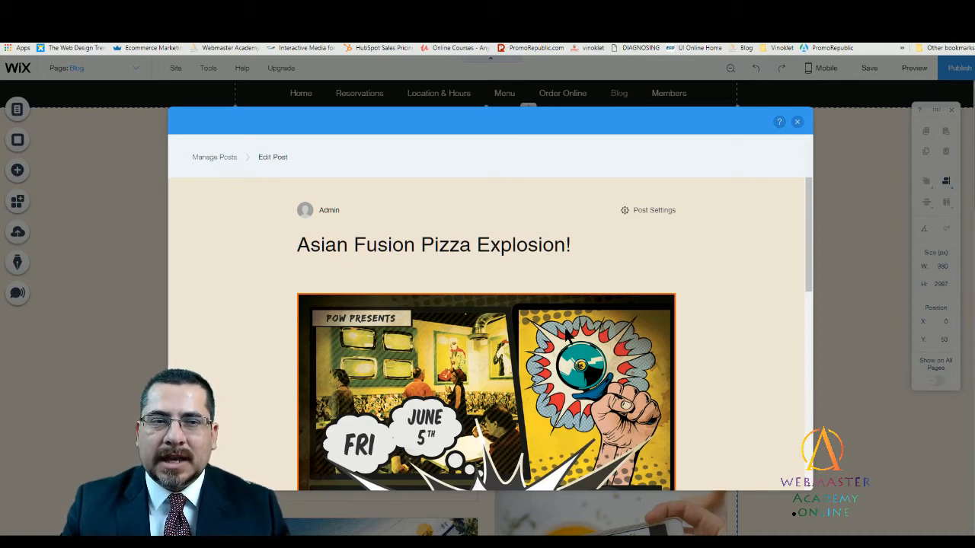
{"action": "type", "text": "Friday, June 5th,"}
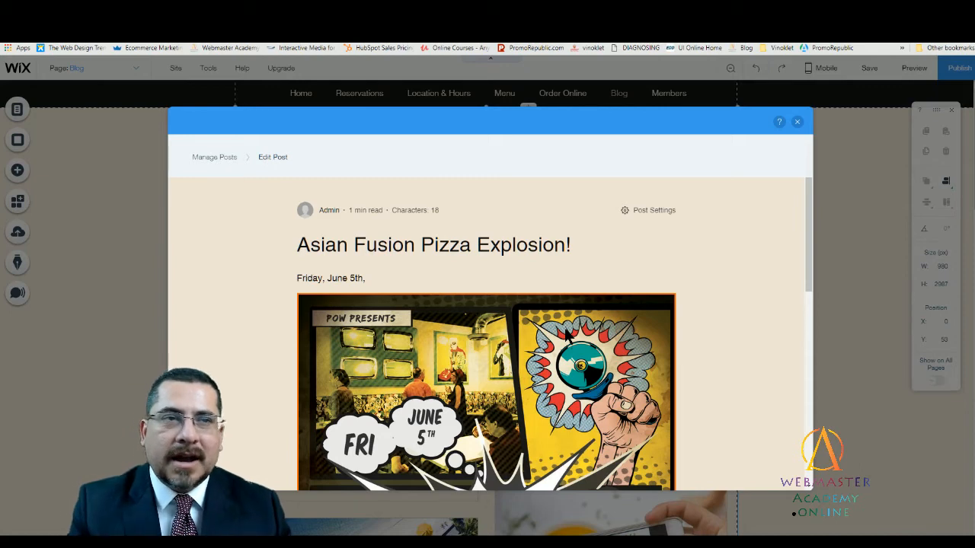
{"action": "key", "text": "Return"}
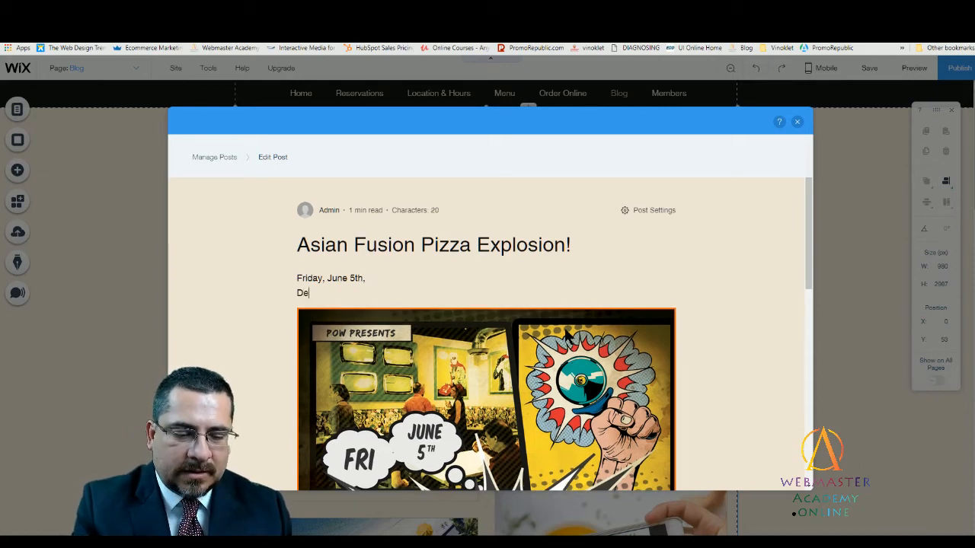
{"action": "type", "text": "Details"}
{"action": "key", "text": "Return"}
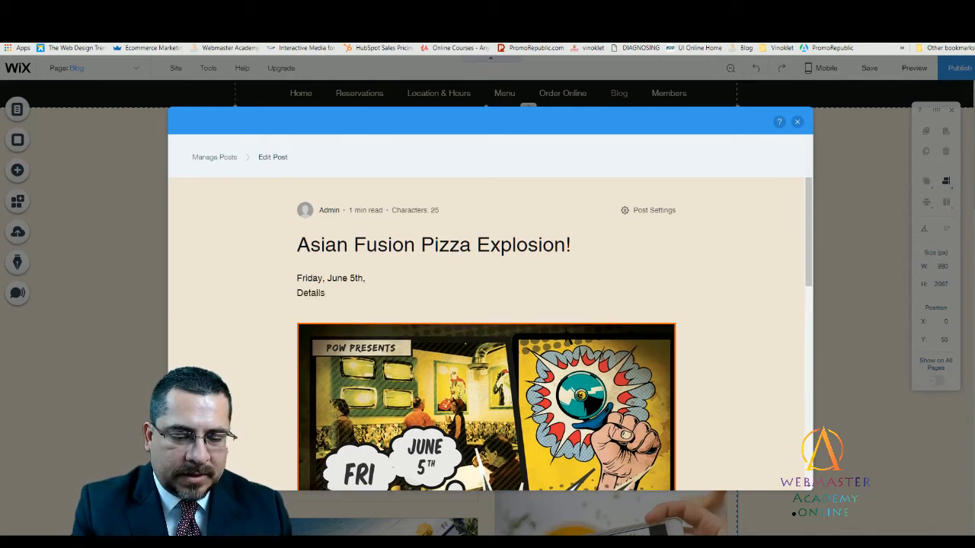
{"action": "type", "text": "Cost, "}
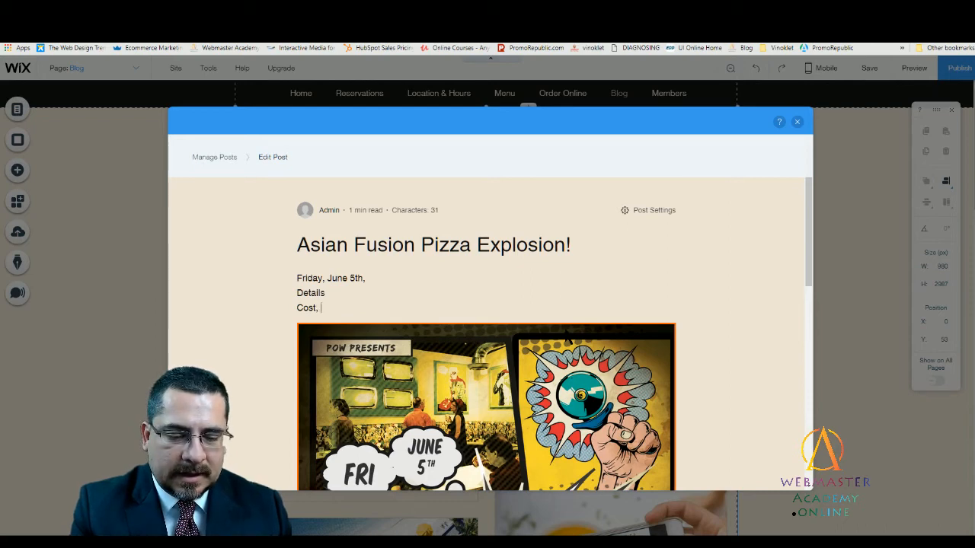
{"action": "type", "text": "When, "}
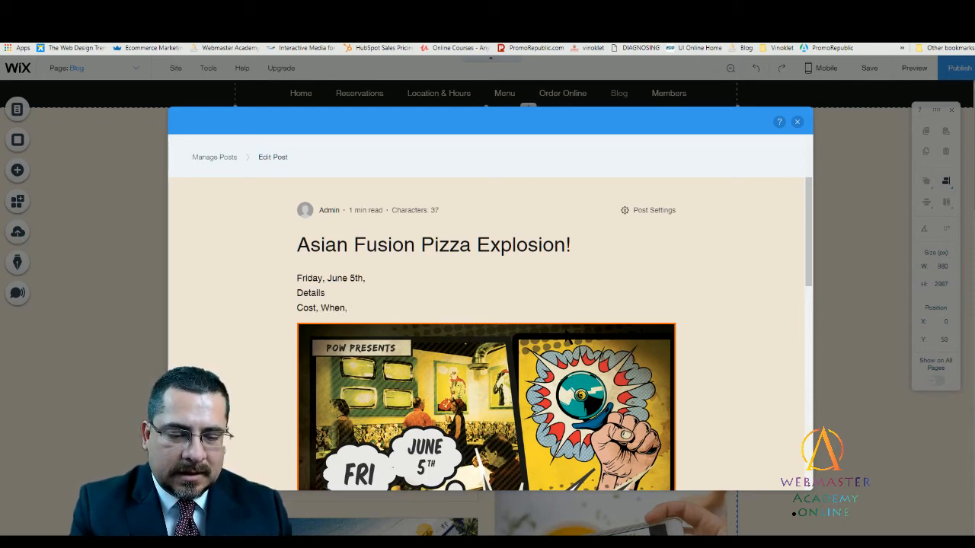
{"action": "type", "text": "Where, Why,"}
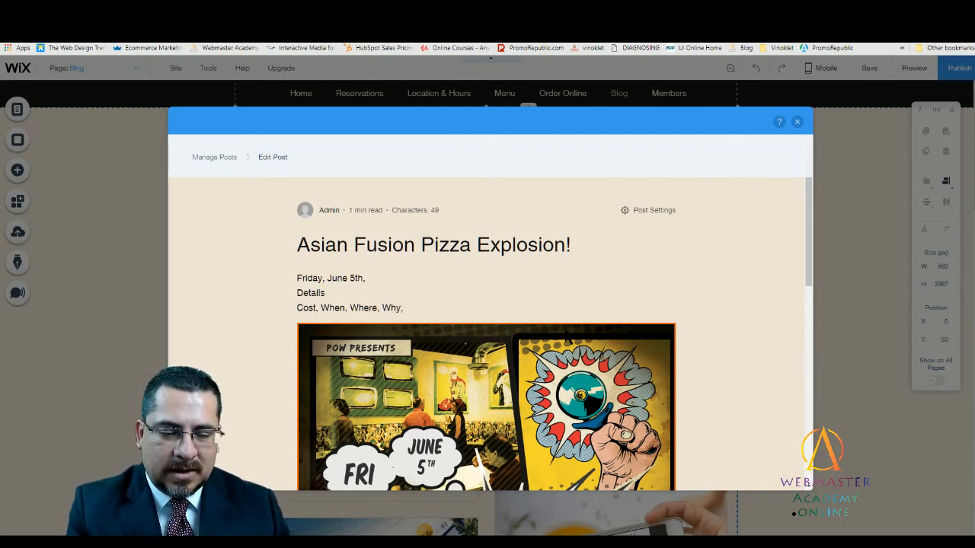
{"action": "type", "text": "Photos"}
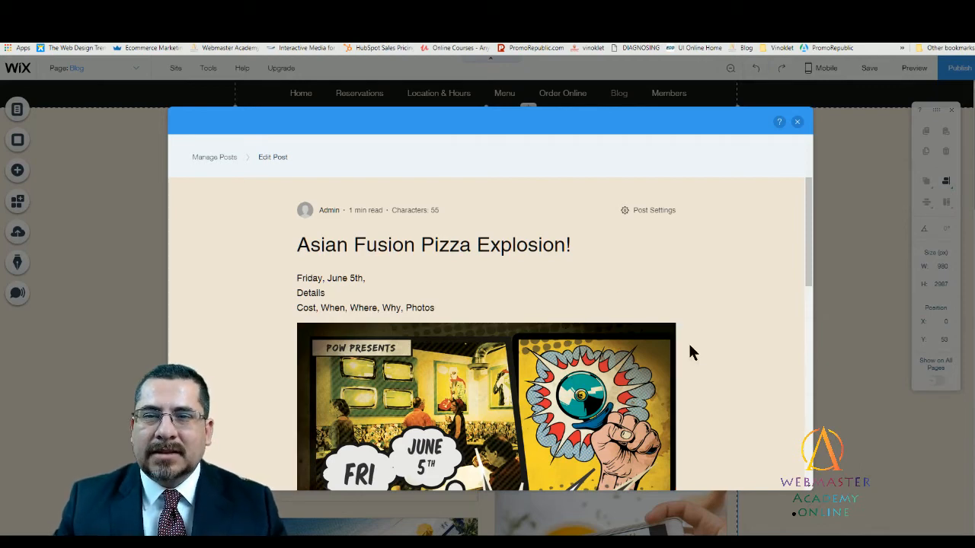
{"action": "scroll", "coordinate": [699, 335], "scroll_direction": "down", "scroll_amount": 2}
{"action": "scroll", "coordinate": [686, 320], "scroll_direction": "up", "scroll_amount": 2}
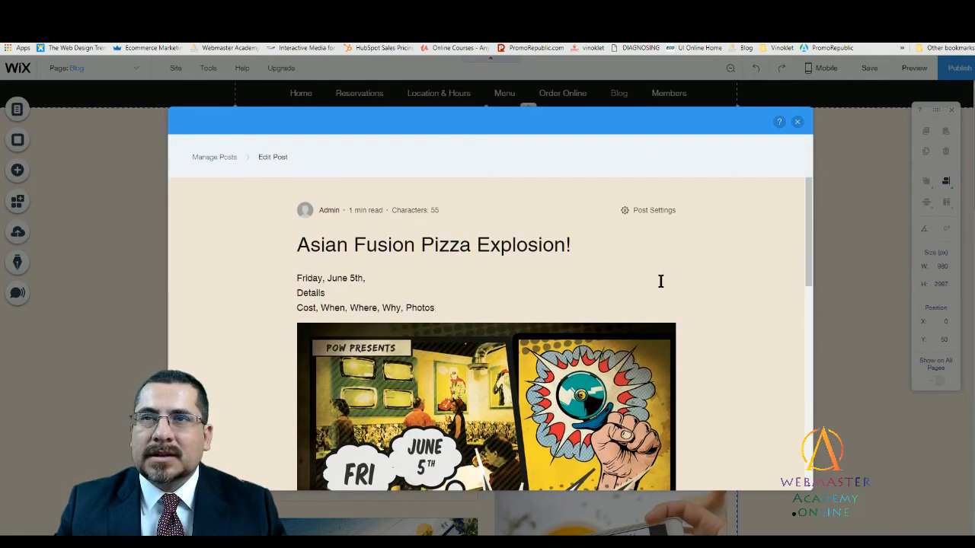
- Assign the post to the Getting Started category in its post settings and review its URL, description and Google preview
{"action": "left_click", "coordinate": [629, 211]}
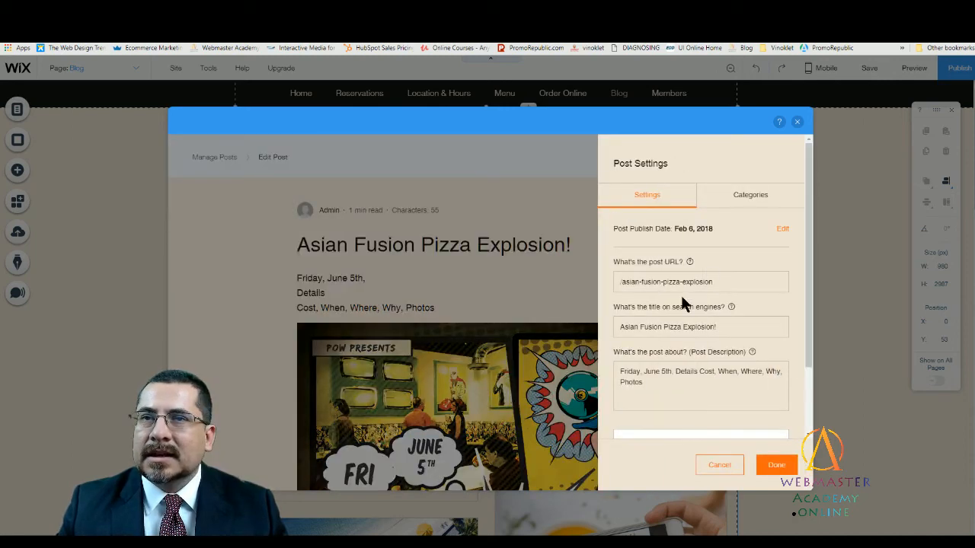
{"action": "left_click", "coordinate": [642, 394]}
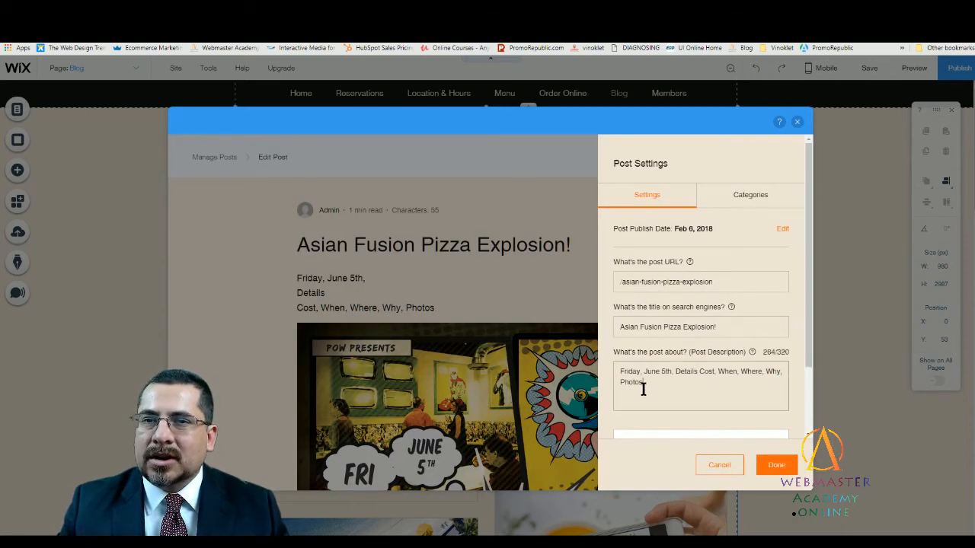
{"action": "left_click", "coordinate": [737, 198]}
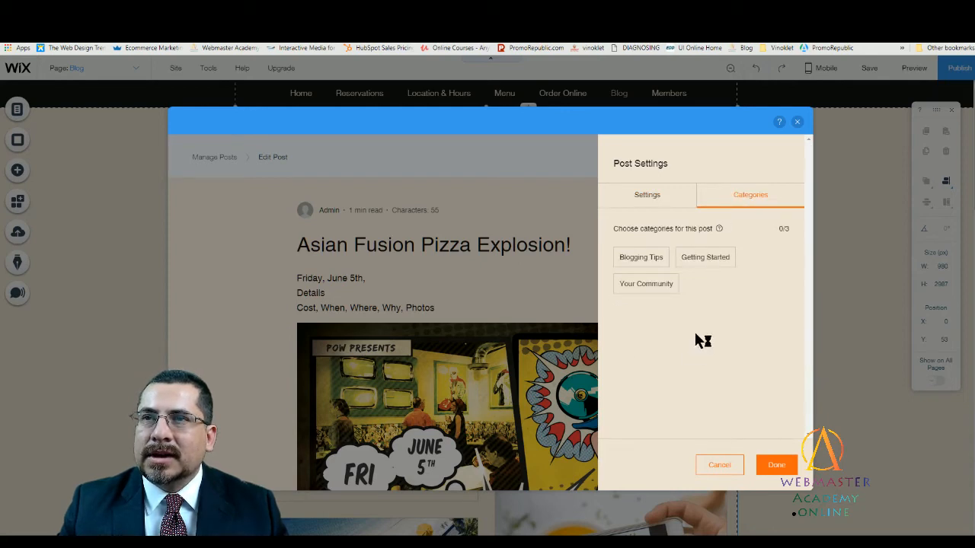
{"action": "left_click", "coordinate": [701, 263]}
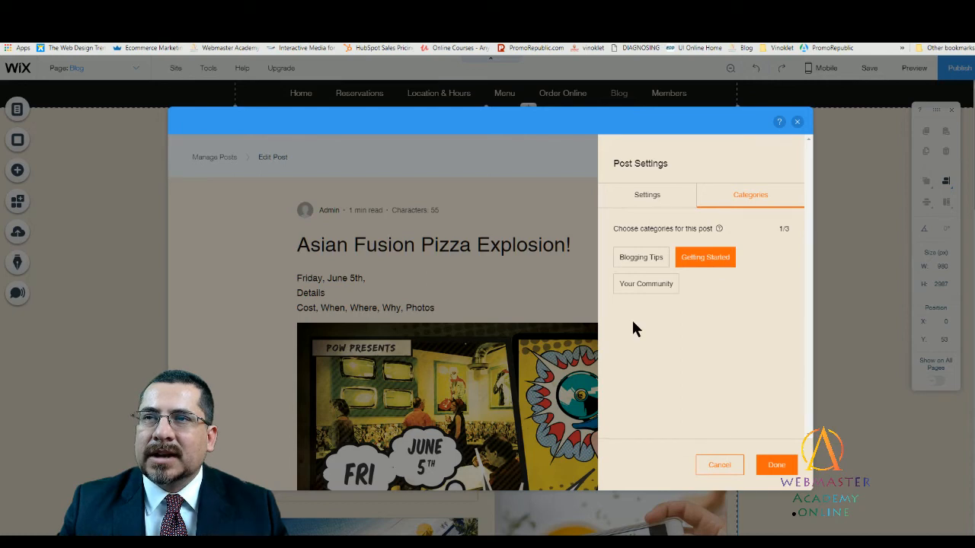
{"action": "left_click", "coordinate": [652, 195]}
{"action": "scroll", "coordinate": [739, 368], "scroll_direction": "down", "scroll_amount": 2}
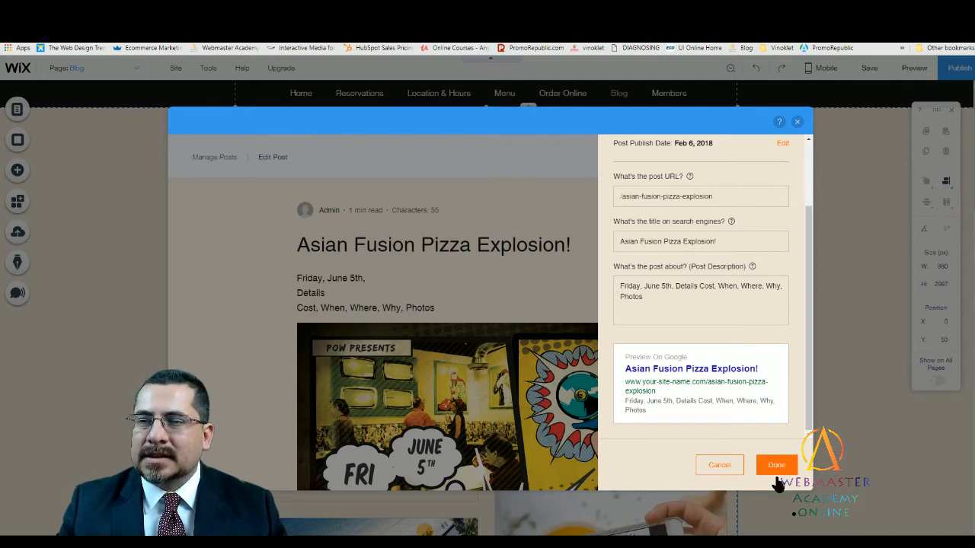
{"action": "scroll", "coordinate": [734, 323], "scroll_direction": "up", "scroll_amount": 2}
{"action": "left_click", "coordinate": [739, 196]}
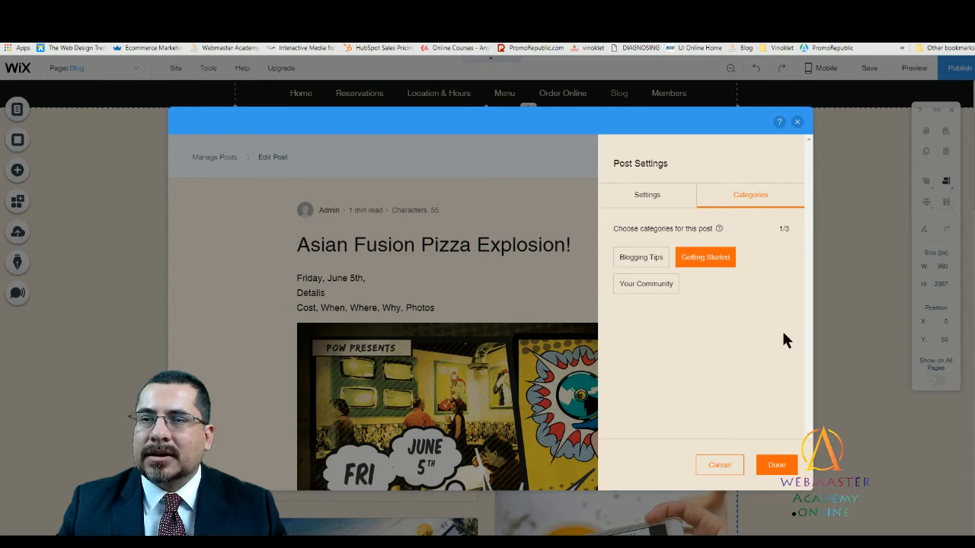
{"action": "left_click", "coordinate": [776, 464]}
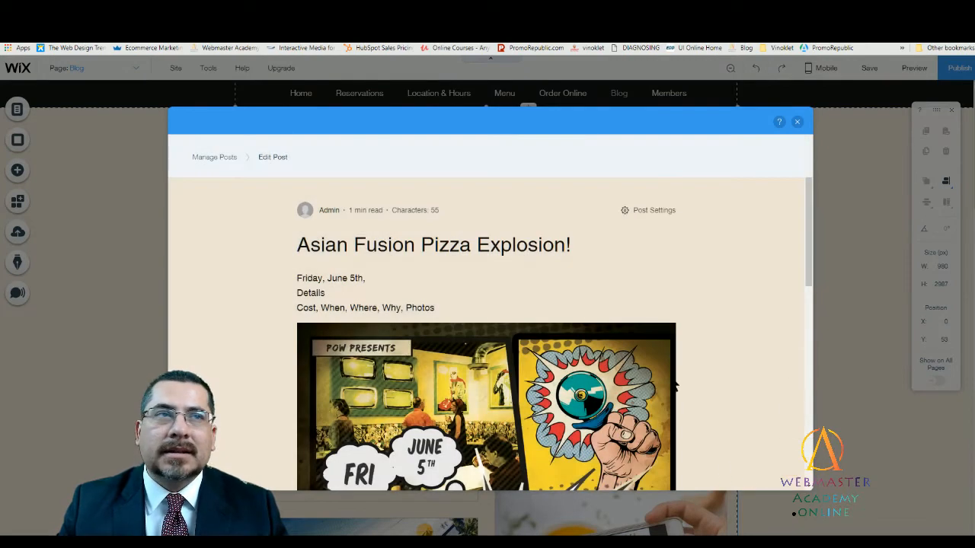
- Check the draft and category options at the end of the post and publish it
{"action": "scroll", "coordinate": [743, 389], "scroll_direction": "down", "scroll_amount": 5}
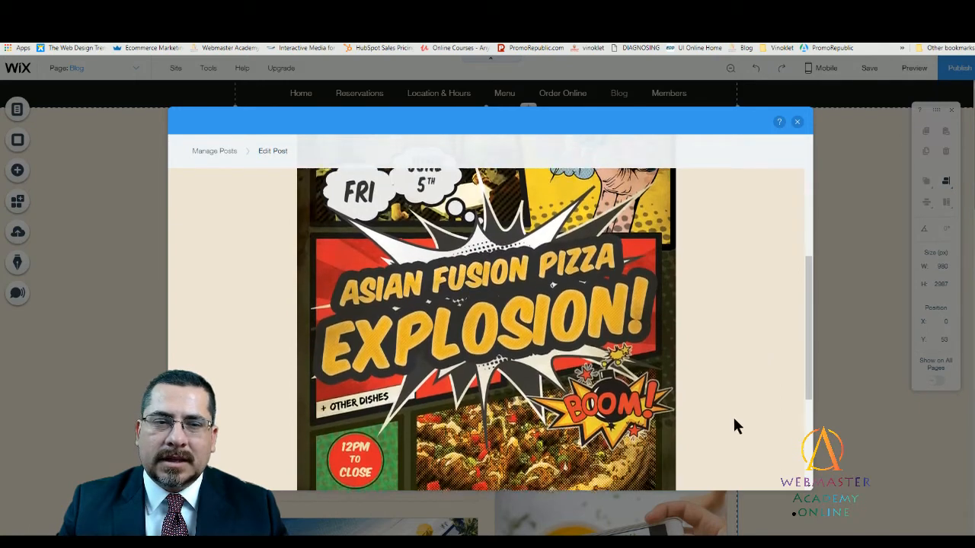
{"action": "left_click_drag", "start_coordinate": [807, 396], "coordinate": [814, 495]}
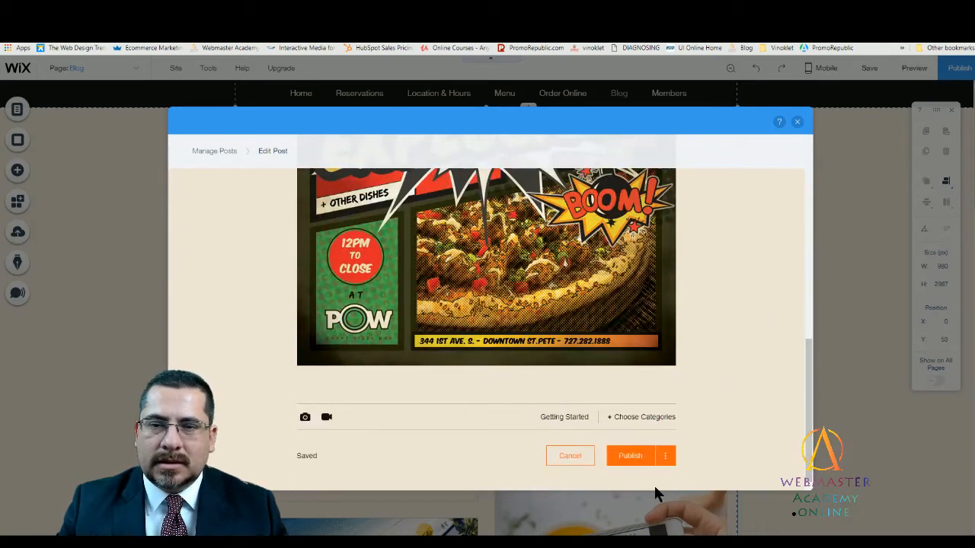
{"action": "left_click", "coordinate": [665, 456]}
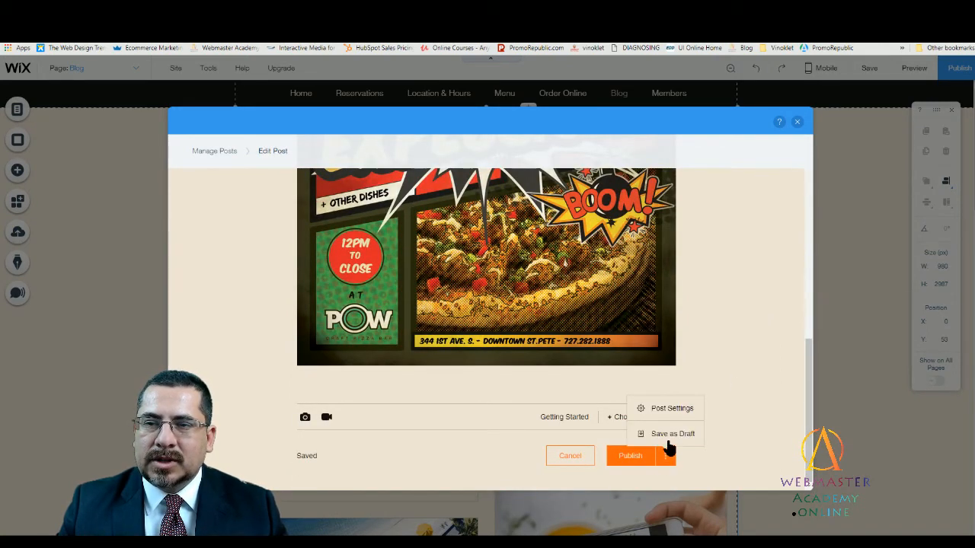
{"action": "left_click", "coordinate": [730, 396]}
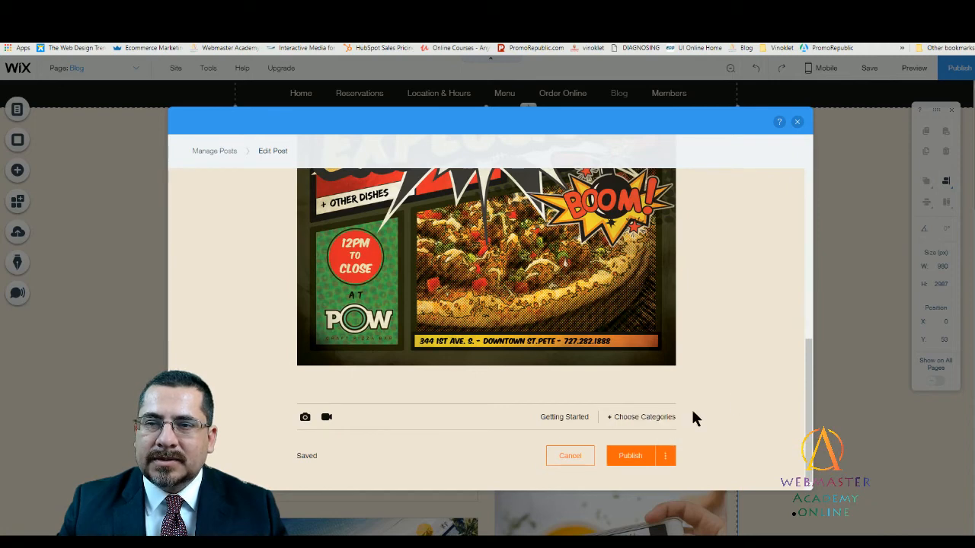
{"action": "left_click", "coordinate": [643, 420]}
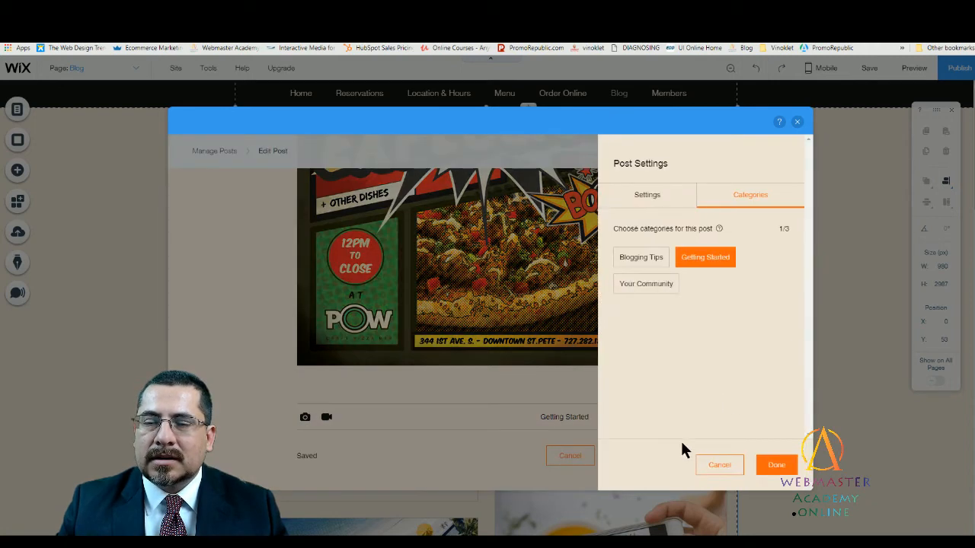
{"action": "left_click", "coordinate": [772, 466]}
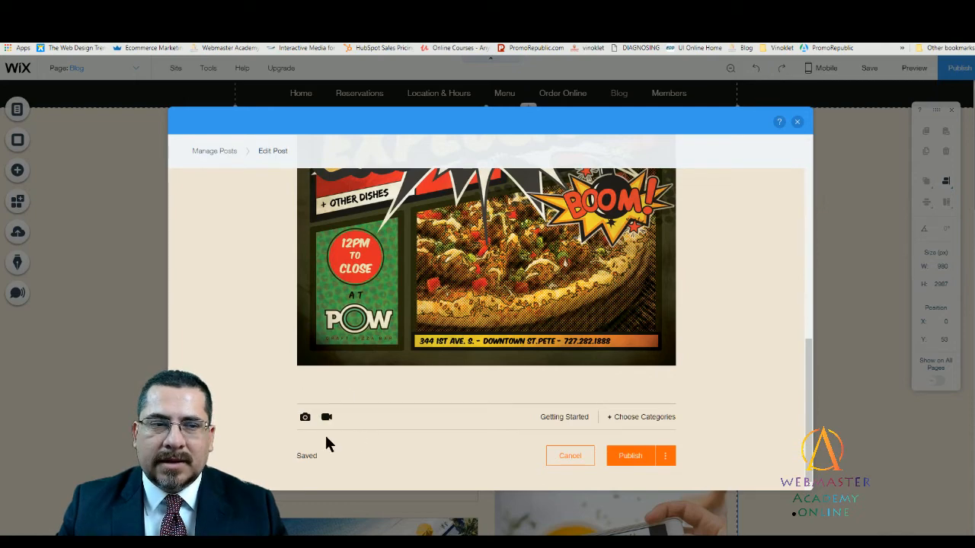
{"action": "left_click", "coordinate": [625, 457]}
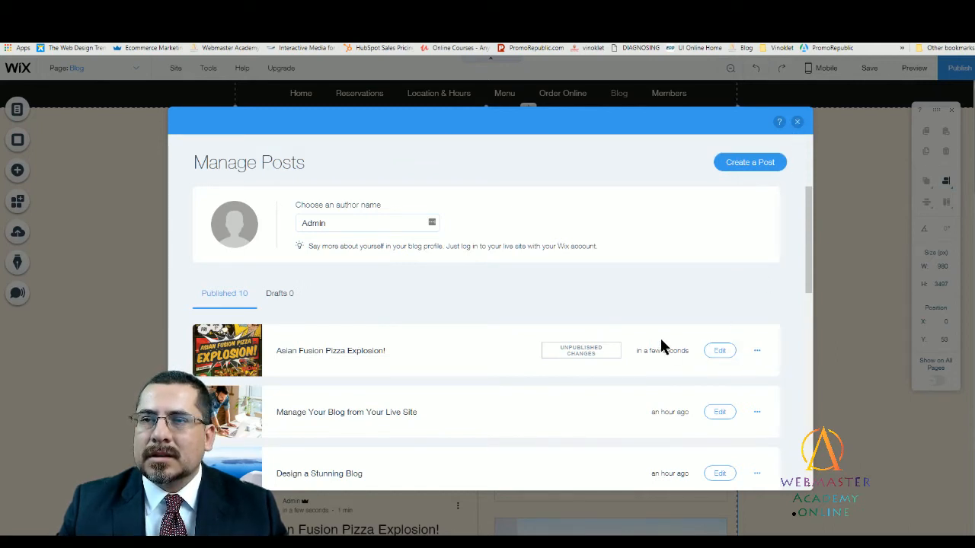
- Reopen the Asian Fusion Pizza Explosion! post, publish its changes and close the blog manager
{"action": "left_click", "coordinate": [720, 350]}
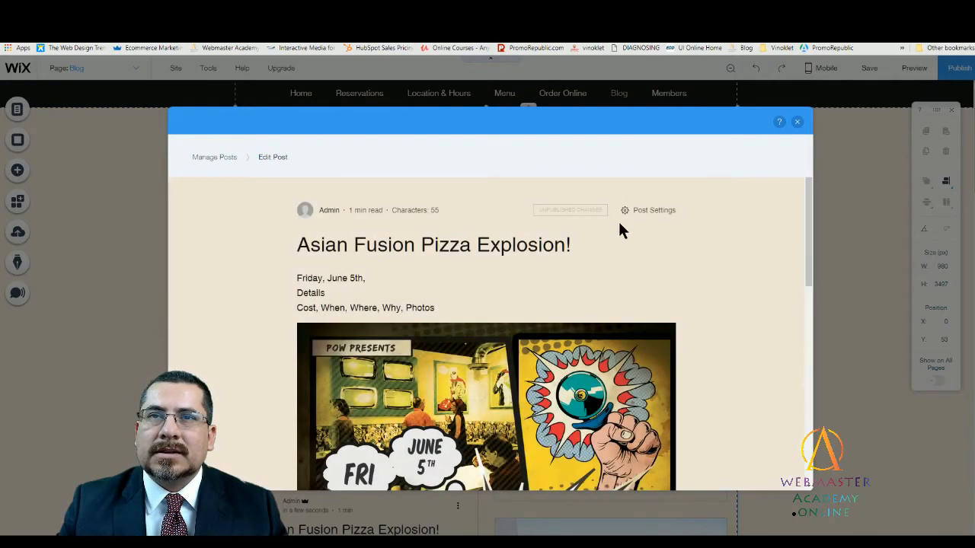
{"action": "scroll", "coordinate": [678, 366], "scroll_direction": "down", "scroll_amount": 3}
{"action": "scroll", "coordinate": [687, 373], "scroll_direction": "up", "scroll_amount": 2}
{"action": "scroll", "coordinate": [715, 390], "scroll_direction": "down", "scroll_amount": 4}
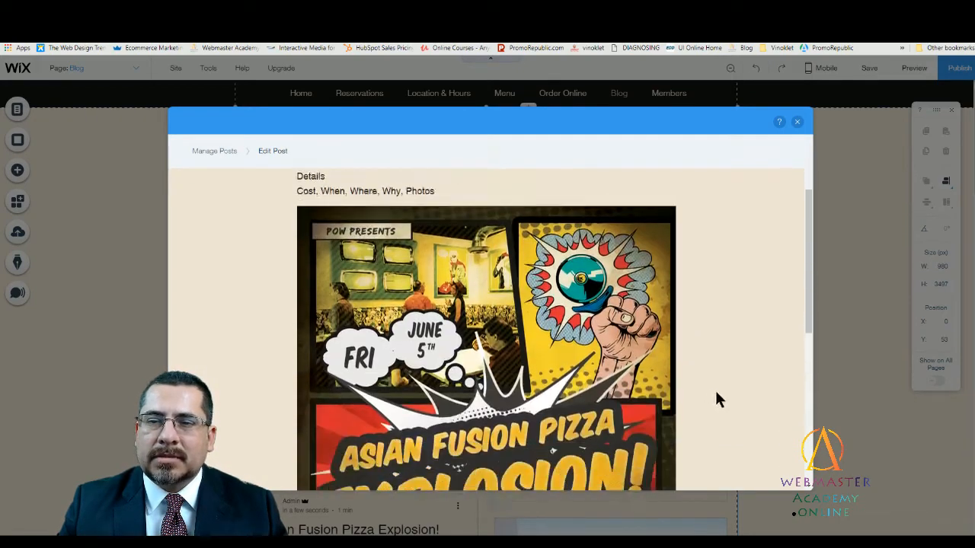
{"action": "left_click_drag", "start_coordinate": [808, 326], "coordinate": [813, 419]}
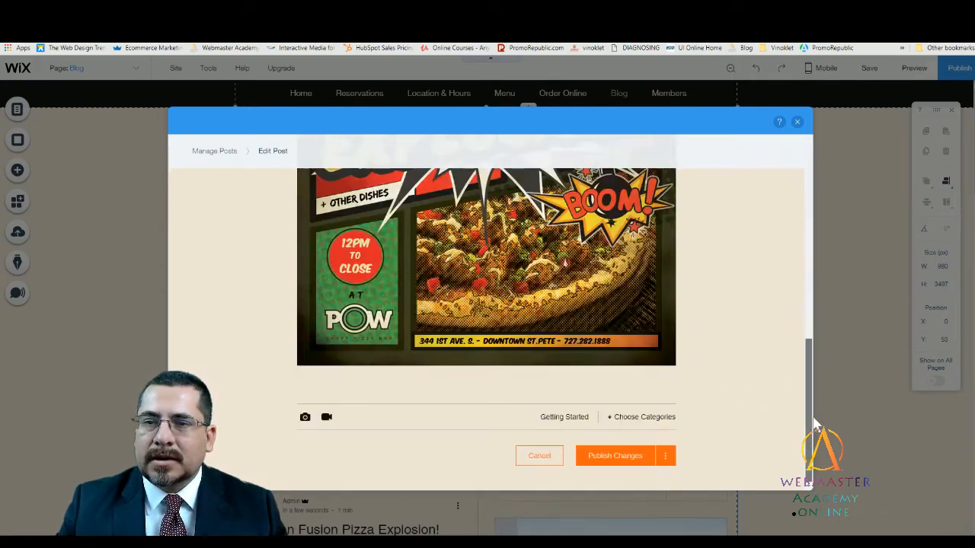
{"action": "left_click", "coordinate": [601, 457]}
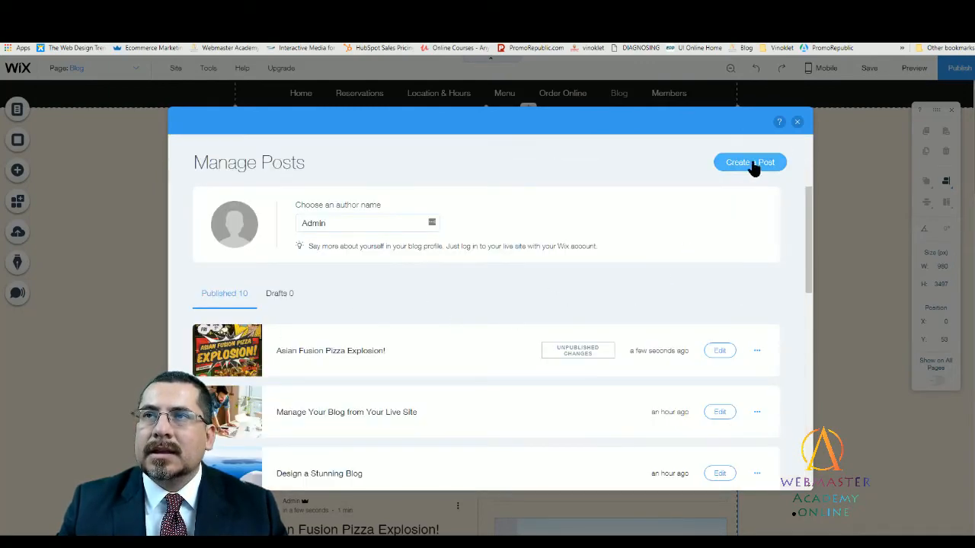
{"action": "left_click", "coordinate": [797, 123]}
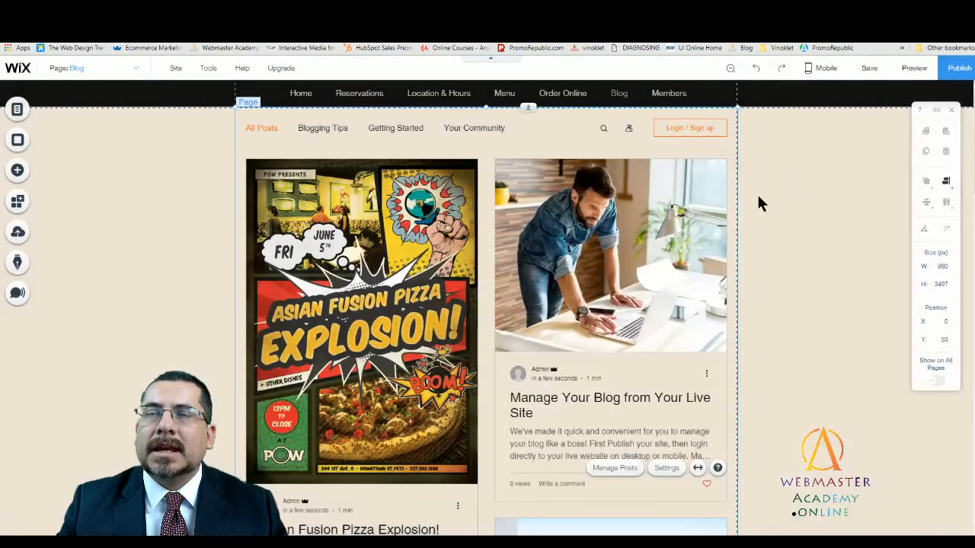
- Preview the blog page, examine the full Asian Fusion Pizza Explosion! post as visitors see it, and return to the editor
{"action": "left_click", "coordinate": [913, 68]}
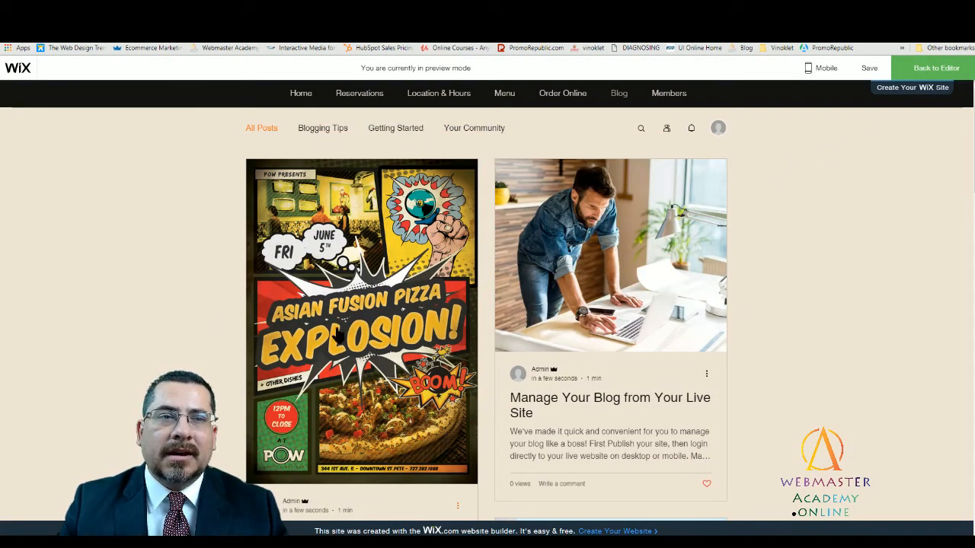
{"action": "scroll", "coordinate": [354, 304], "scroll_direction": "down", "scroll_amount": 3}
{"action": "scroll", "coordinate": [354, 303], "scroll_direction": "up", "scroll_amount": 3}
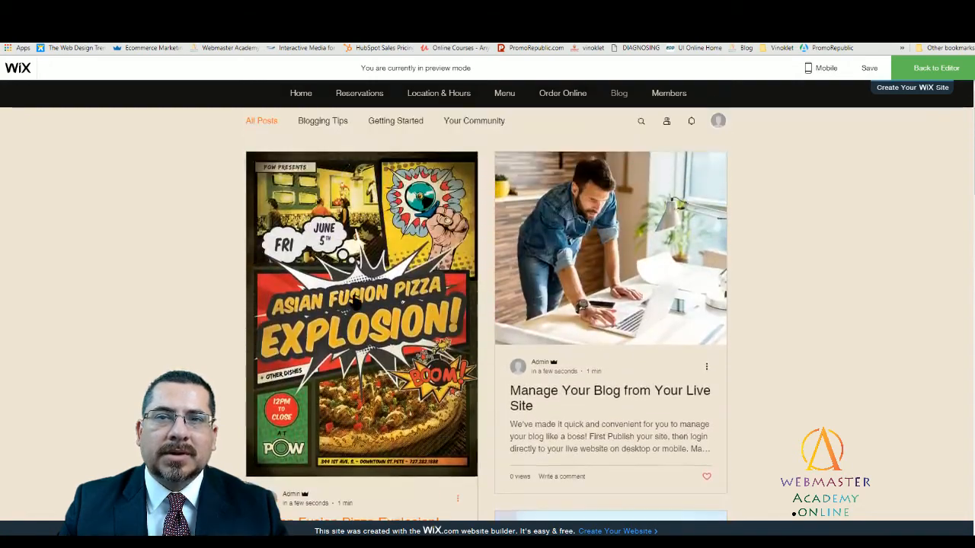
{"action": "left_click", "coordinate": [360, 278]}
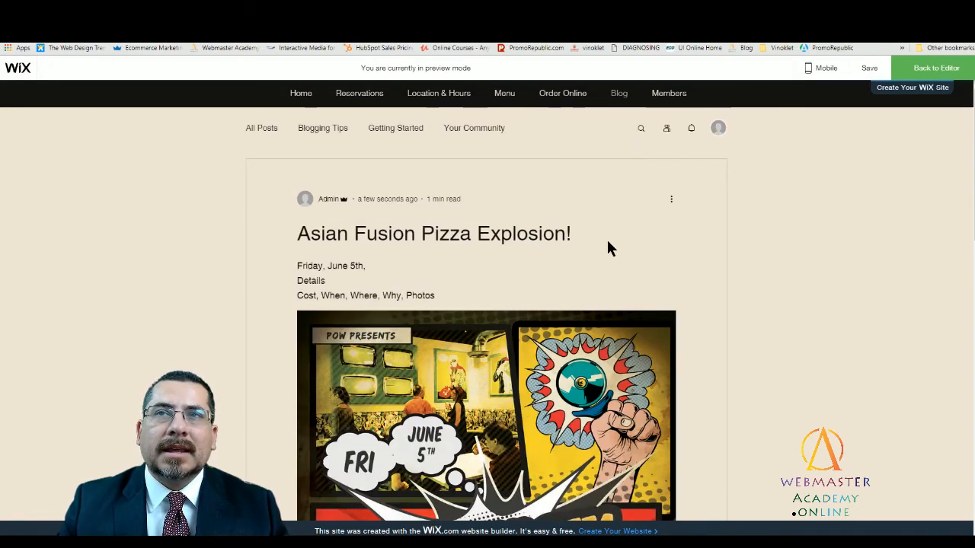
{"action": "scroll", "coordinate": [607, 248], "scroll_direction": "down", "scroll_amount": 5}
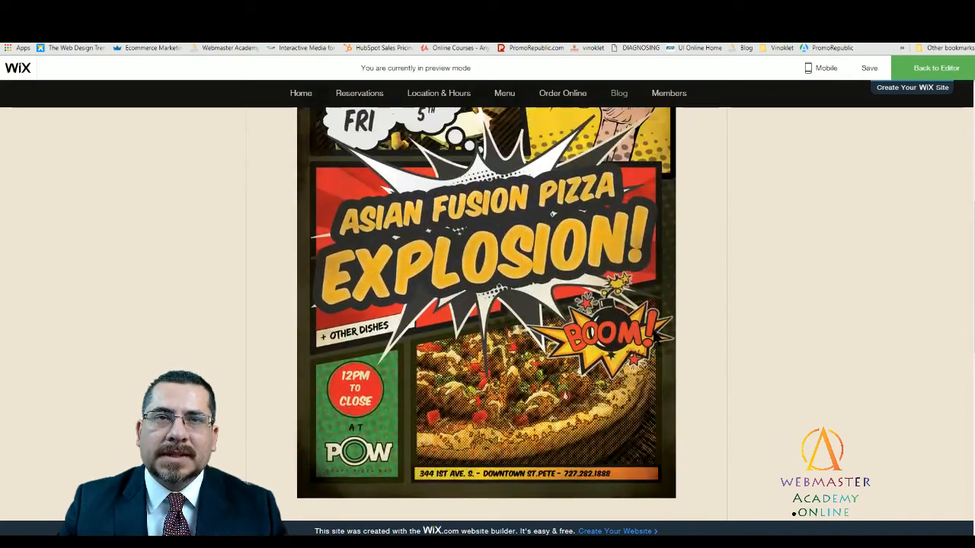
{"action": "scroll", "coordinate": [648, 324], "scroll_direction": "up", "scroll_amount": 5}
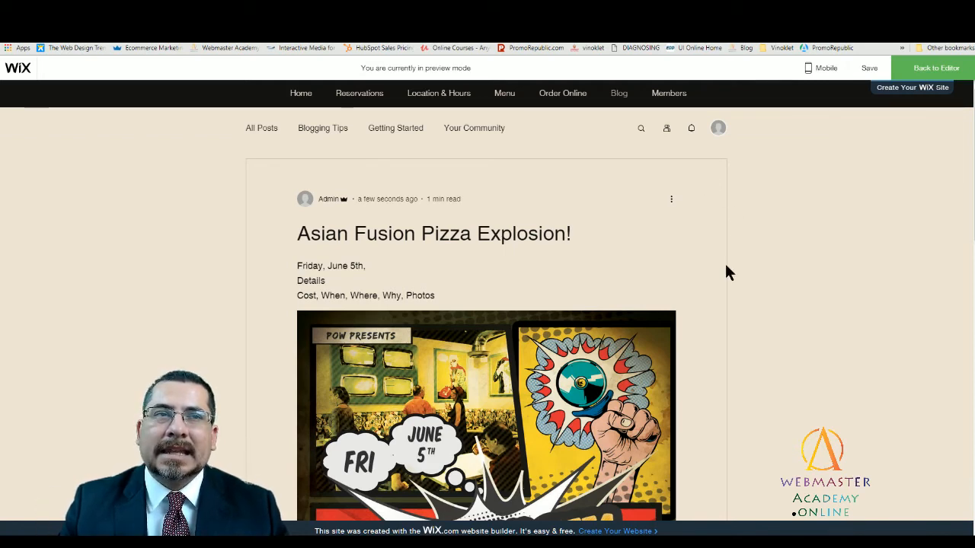
{"action": "scroll", "coordinate": [728, 272], "scroll_direction": "down", "scroll_amount": 3}
{"action": "scroll", "coordinate": [731, 259], "scroll_direction": "up", "scroll_amount": 3}
{"action": "scroll", "coordinate": [740, 235], "scroll_direction": "down", "scroll_amount": 1}
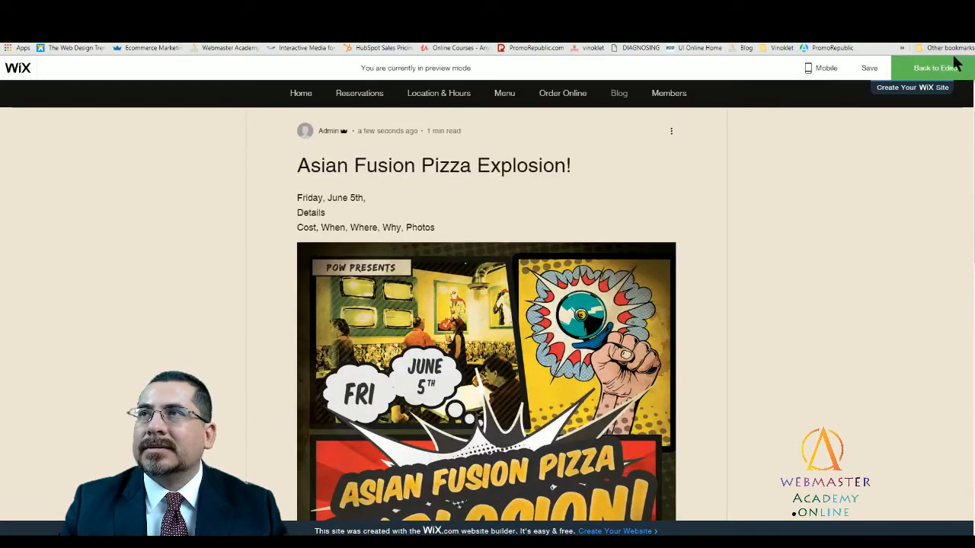
{"action": "left_click", "coordinate": [938, 70]}
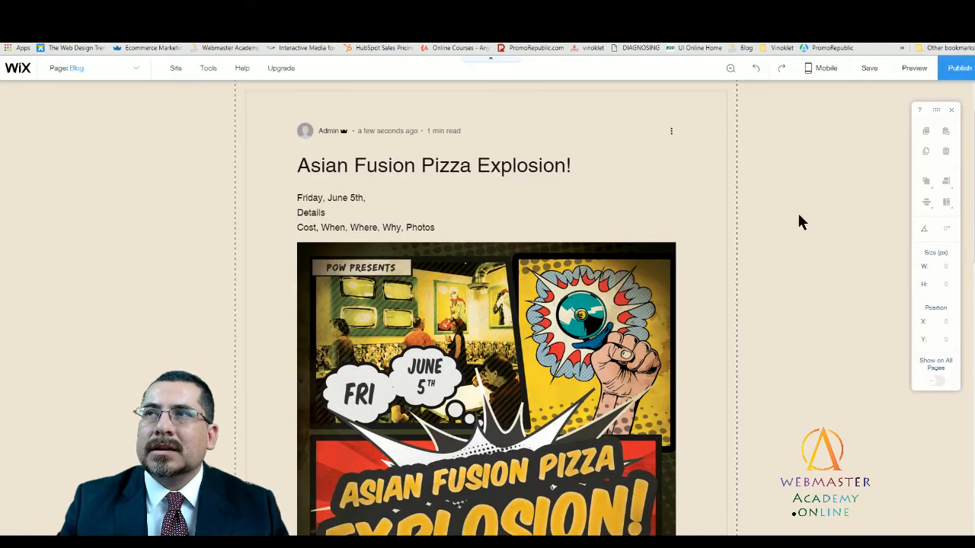
- Publish the website, check the Asian Fusion Pizza Explosion! post on the live site's blog, and return to the editor
{"action": "left_click", "coordinate": [958, 70]}
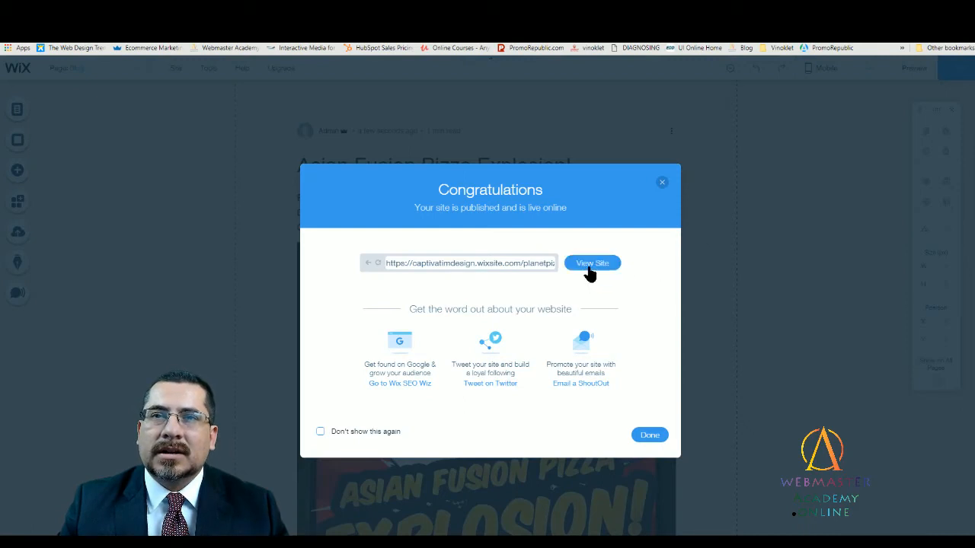
{"action": "left_click", "coordinate": [591, 268]}
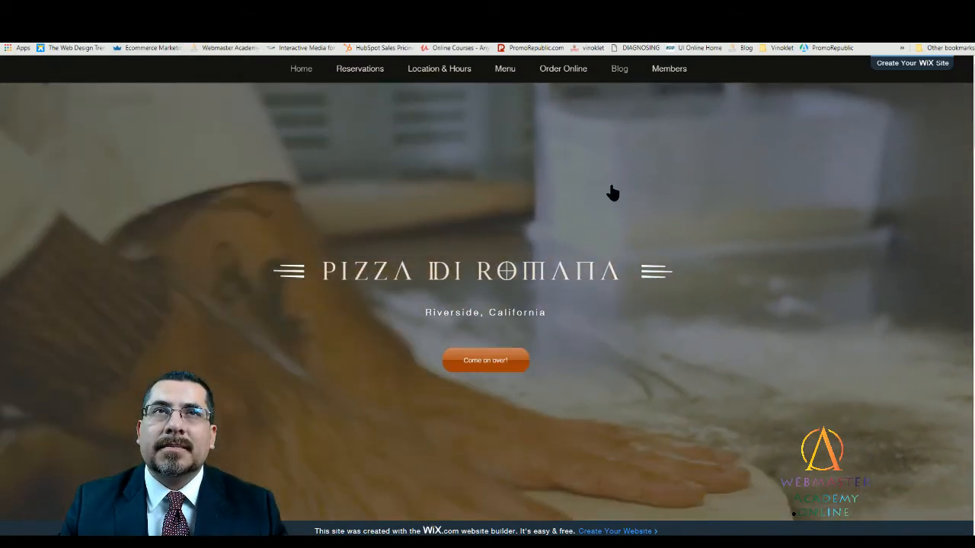
{"action": "left_click", "coordinate": [620, 74]}
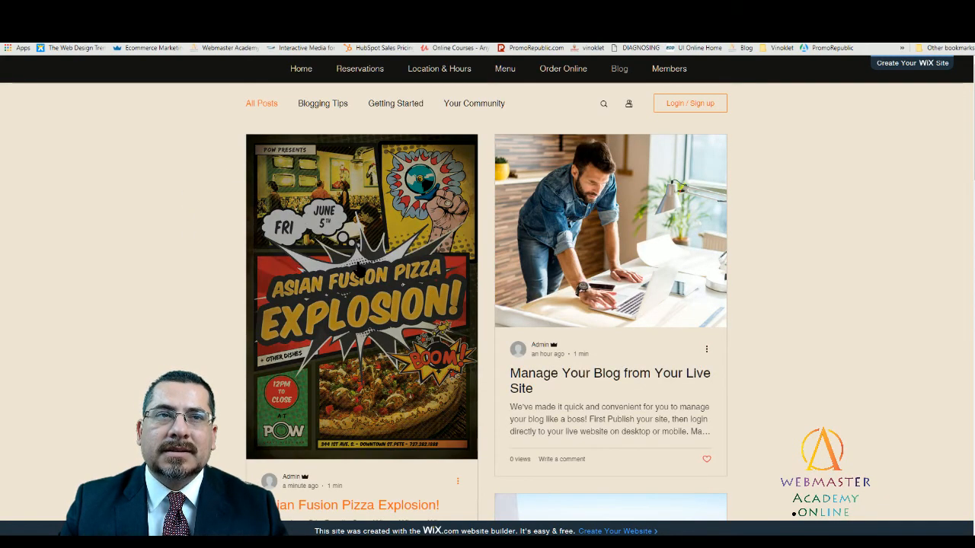
{"action": "left_click", "coordinate": [360, 270]}
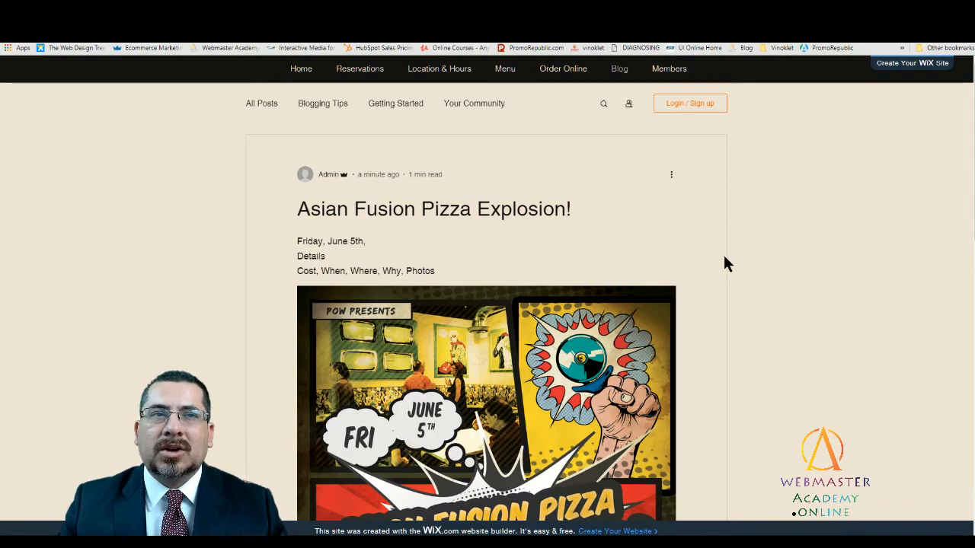
{"action": "scroll", "coordinate": [693, 308], "scroll_direction": "down", "scroll_amount": 5}
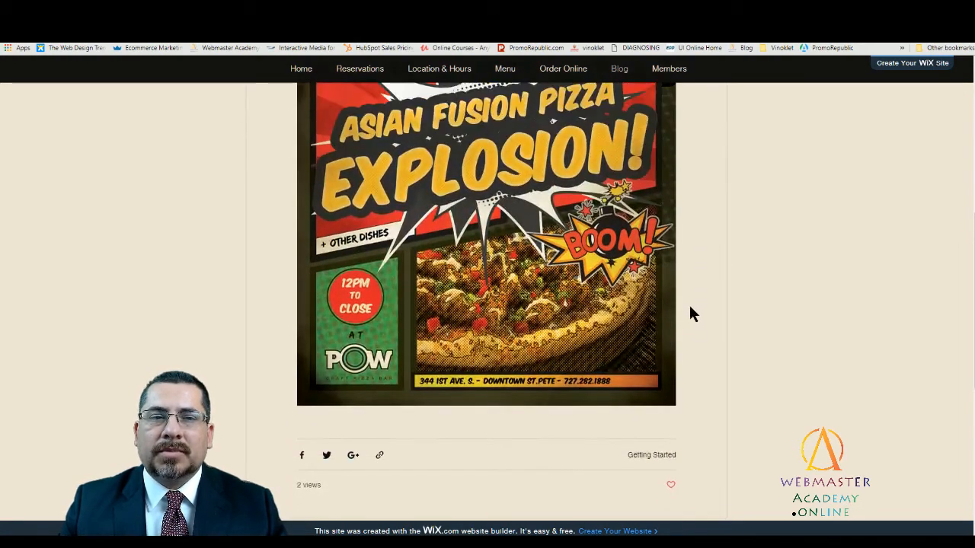
{"action": "scroll", "coordinate": [689, 307], "scroll_direction": "up", "scroll_amount": 5}
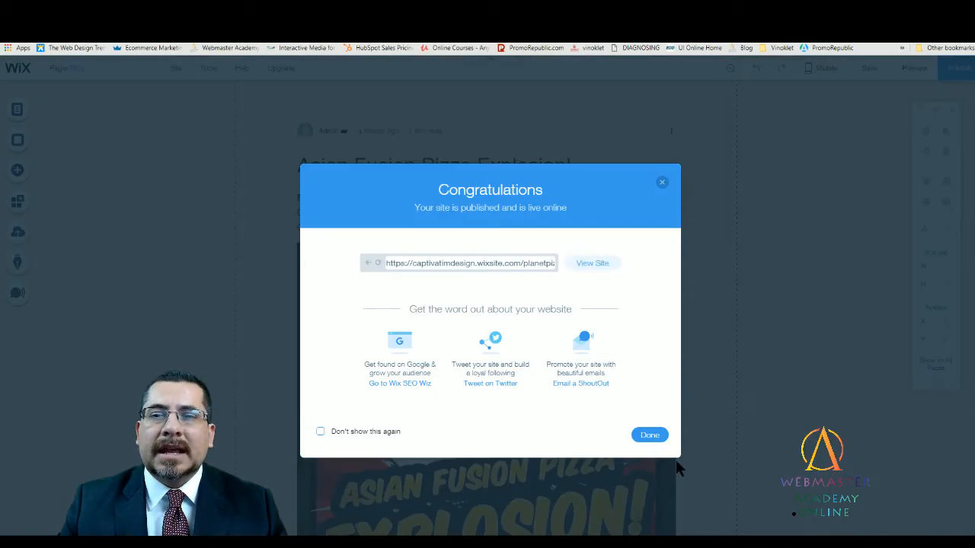
{"action": "left_click", "coordinate": [649, 436]}
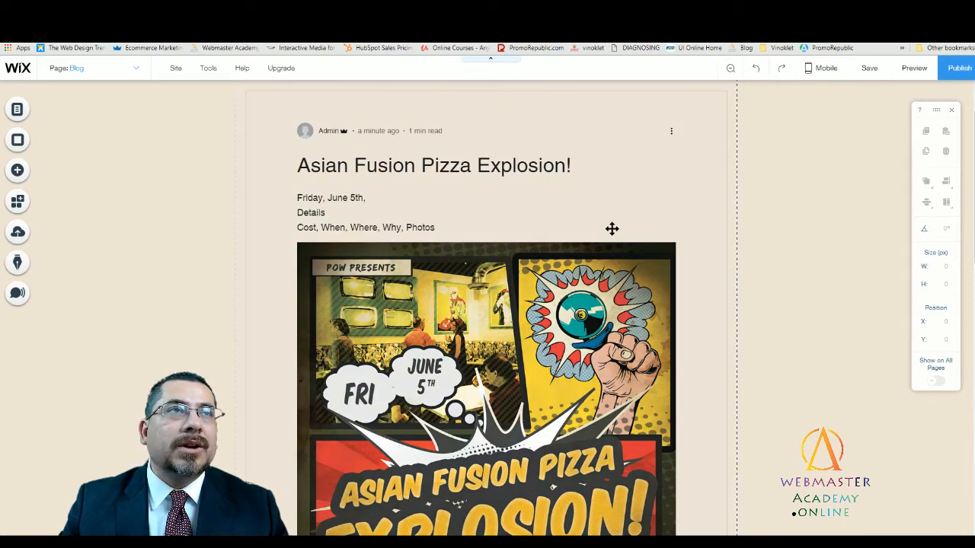
- Switch the editor from the Blog page to the Home page
{"action": "scroll", "coordinate": [407, 124], "scroll_direction": "up", "scroll_amount": 1}
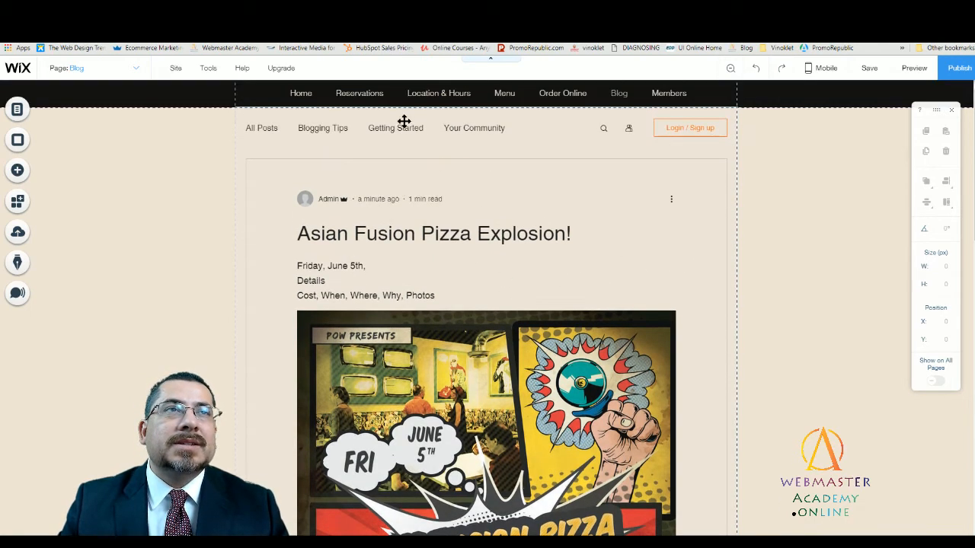
{"action": "left_click", "coordinate": [96, 68]}
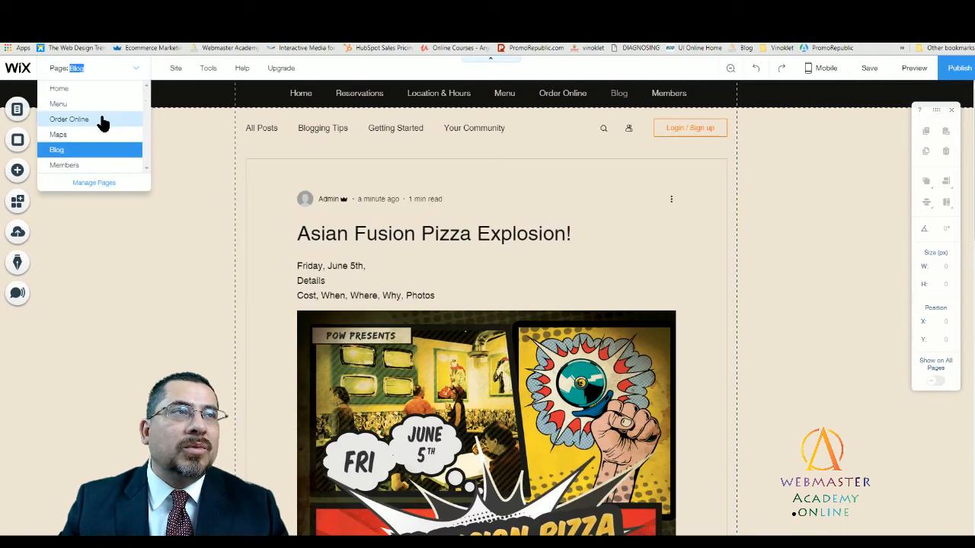
{"action": "left_click", "coordinate": [59, 88]}
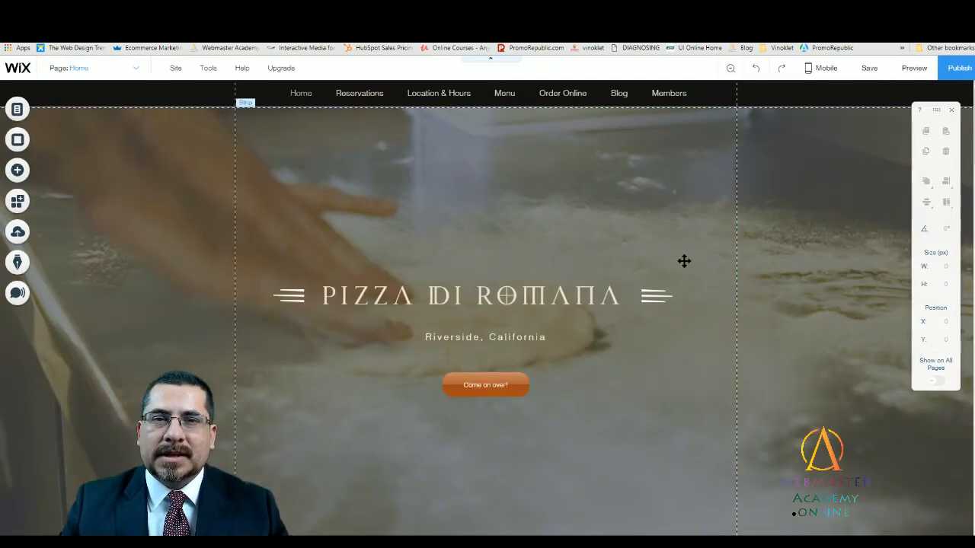
- Examine the Home page's opening strip and the Our Story section below it for a place to feature the event
{"action": "scroll", "coordinate": [670, 271], "scroll_direction": "down", "scroll_amount": 1}
{"action": "scroll", "coordinate": [670, 287], "scroll_direction": "up", "scroll_amount": 1}
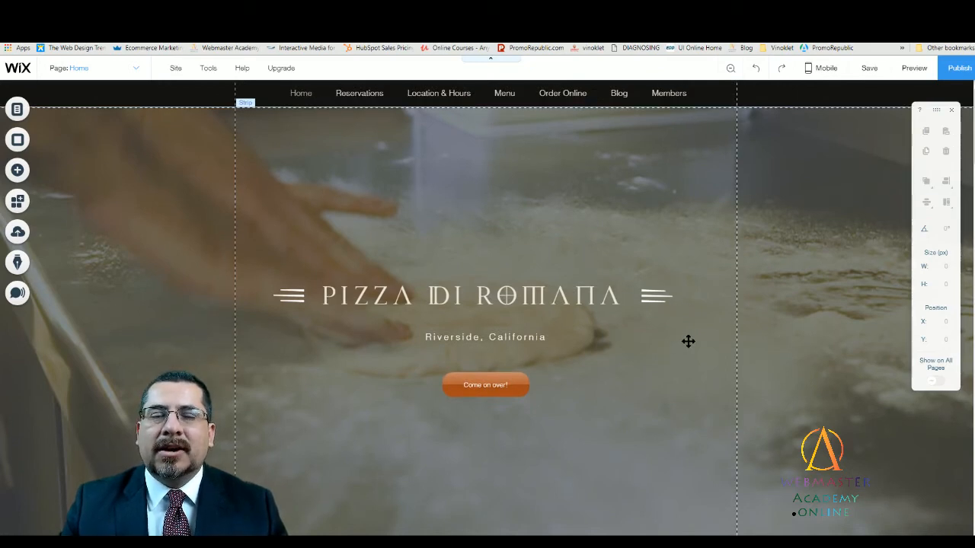
{"action": "scroll", "coordinate": [686, 318], "scroll_direction": "down", "scroll_amount": 4}
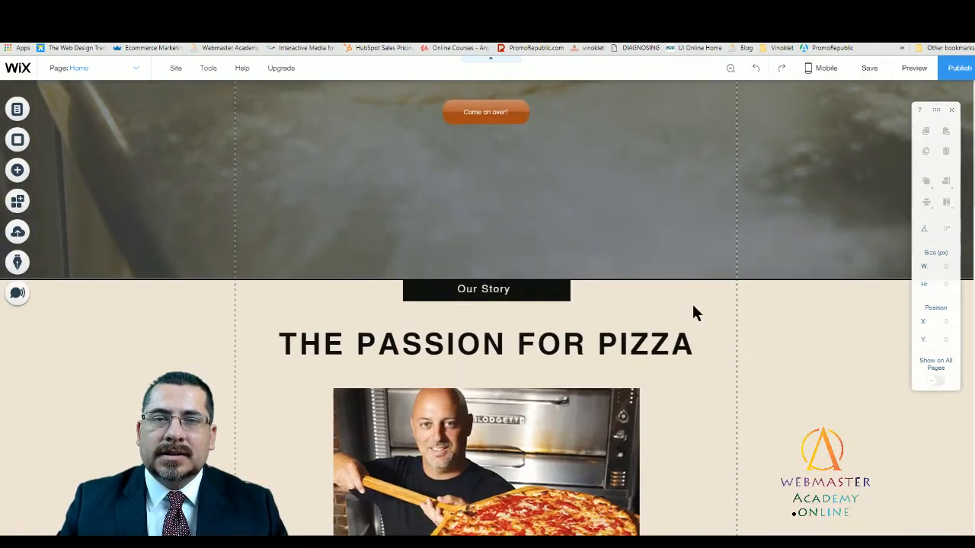
{"action": "scroll", "coordinate": [598, 224], "scroll_direction": "up", "scroll_amount": 4}
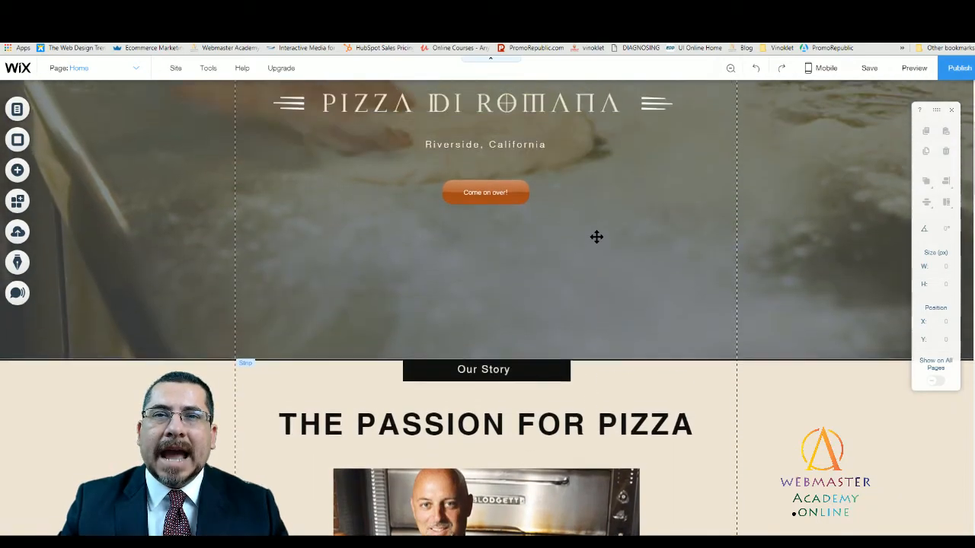
{"action": "scroll", "coordinate": [643, 403], "scroll_direction": "down", "scroll_amount": 3}
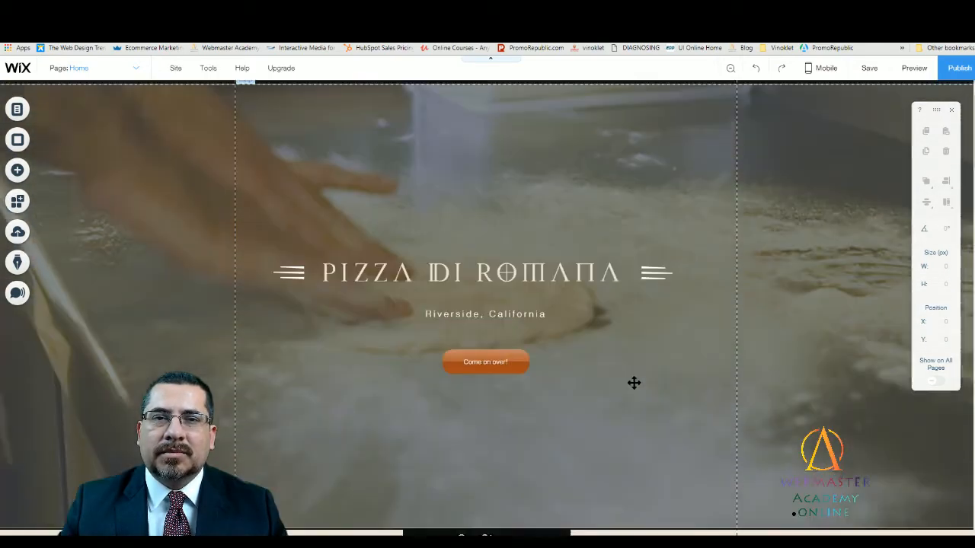
{"action": "scroll", "coordinate": [632, 370], "scroll_direction": "up", "scroll_amount": 1}
{"action": "scroll", "coordinate": [632, 365], "scroll_direction": "down", "scroll_amount": 1}
{"action": "scroll", "coordinate": [631, 367], "scroll_direction": "down", "scroll_amount": 1}
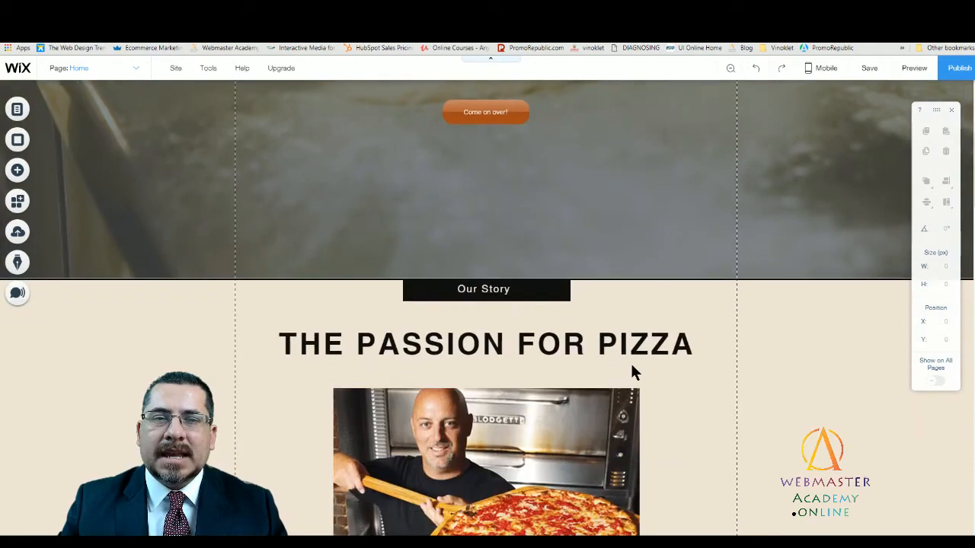
{"action": "scroll", "coordinate": [630, 360], "scroll_direction": "up", "scroll_amount": 3}
{"action": "scroll", "coordinate": [629, 349], "scroll_direction": "down", "scroll_amount": 4}
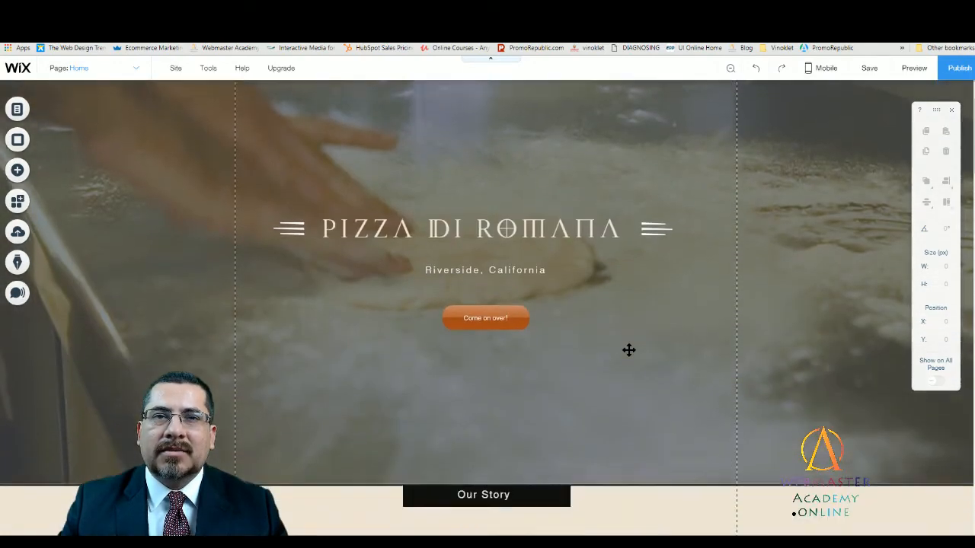
{"action": "scroll", "coordinate": [693, 346], "scroll_direction": "up", "scroll_amount": 4}
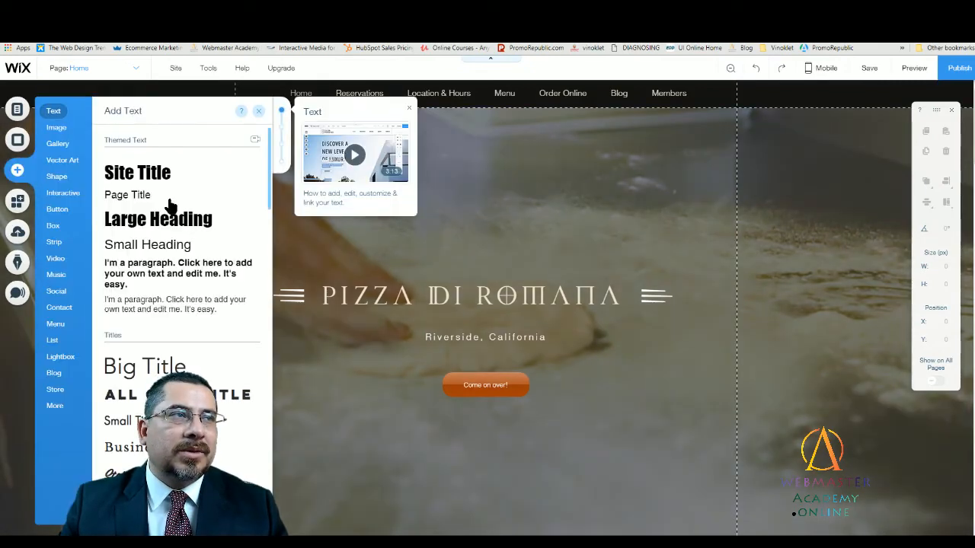
- Add the Asian Fusion Pizza Explosion flyer from the uploaded images to the Home page
{"action": "left_click", "coordinate": [58, 129]}
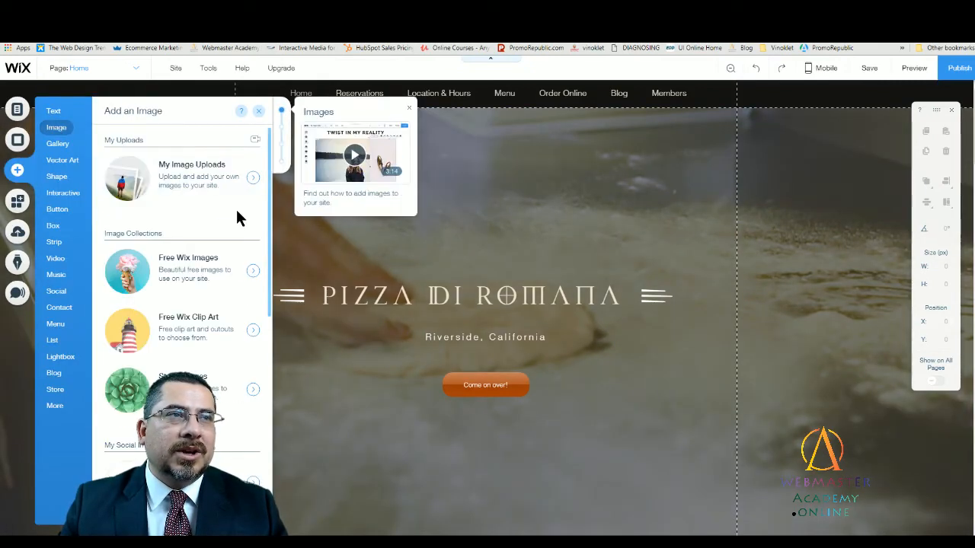
{"action": "left_click", "coordinate": [194, 189]}
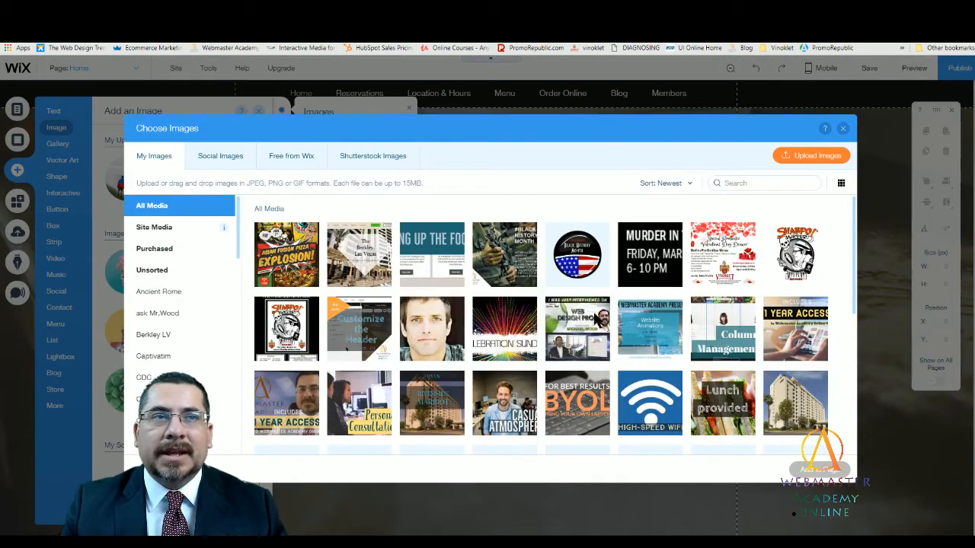
{"action": "left_click", "coordinate": [274, 255]}
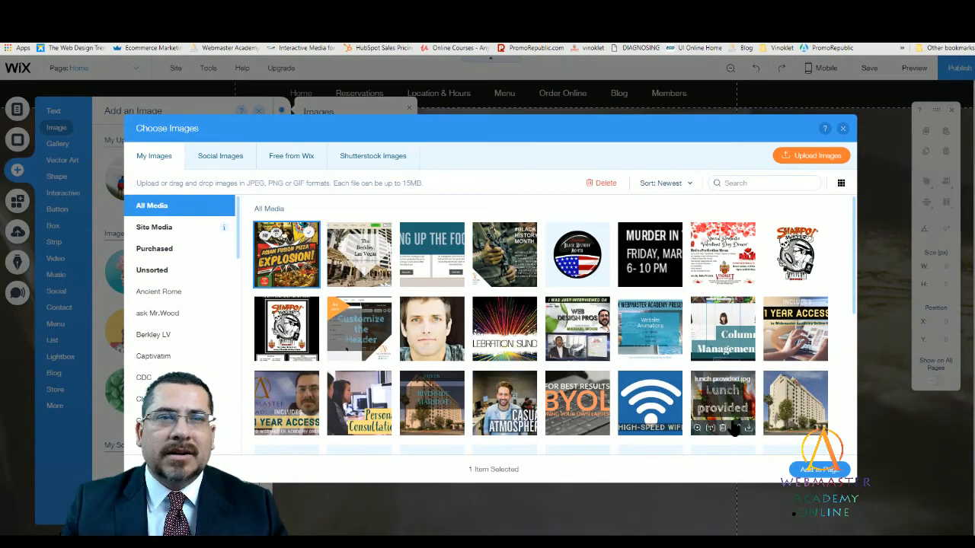
{"action": "left_click", "coordinate": [822, 470]}
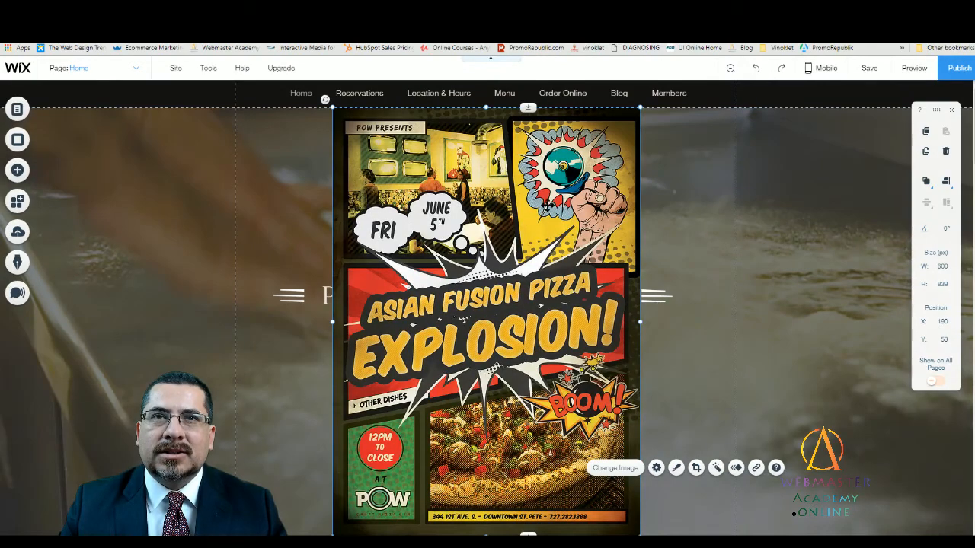
- Shrink the flyer to about 142 by 273 px and place it on the opening strip over the restaurant title
{"action": "left_click_drag", "start_coordinate": [548, 206], "coordinate": [550, 245]}
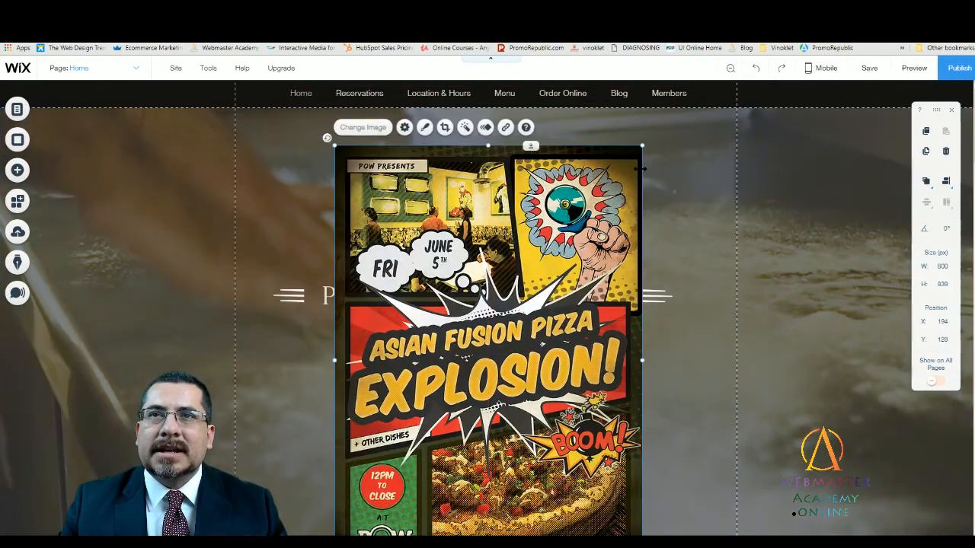
{"action": "left_click_drag", "start_coordinate": [642, 145], "coordinate": [484, 199]}
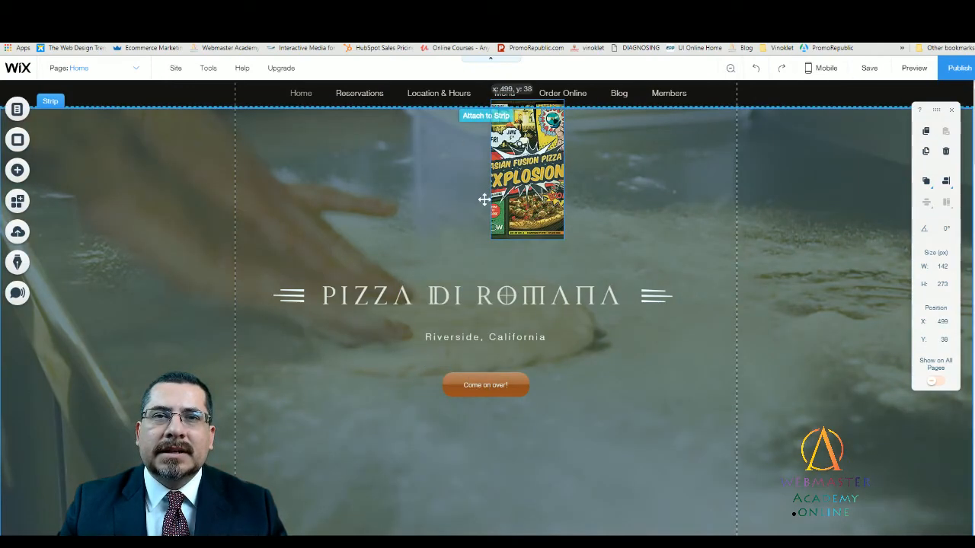
{"action": "left_click_drag", "start_coordinate": [485, 269], "coordinate": [498, 342]}
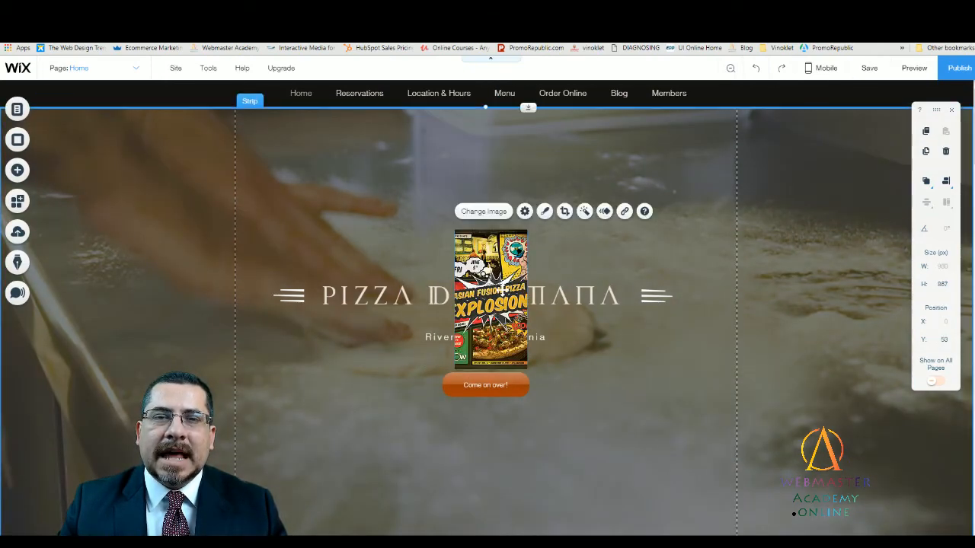
{"action": "left_click_drag", "start_coordinate": [492, 206], "coordinate": [493, 307]}
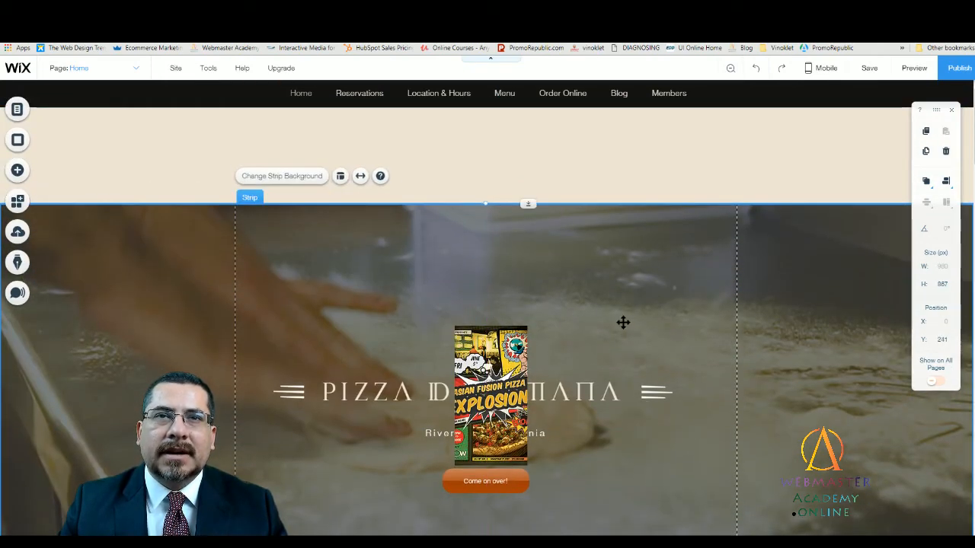
{"action": "left_click", "coordinate": [548, 169]}
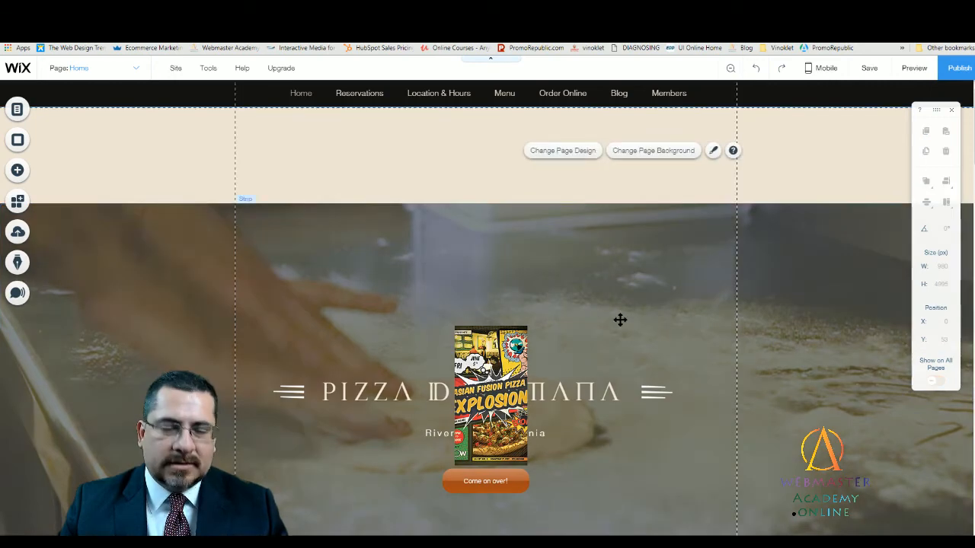
{"action": "key", "text": "ctrl+z"}
- Move the flyer below the start of the PIZZA DI ROMANA title, beside the Come on over! button, and preview the Home page
{"action": "left_click_drag", "start_coordinate": [487, 263], "coordinate": [314, 150]}
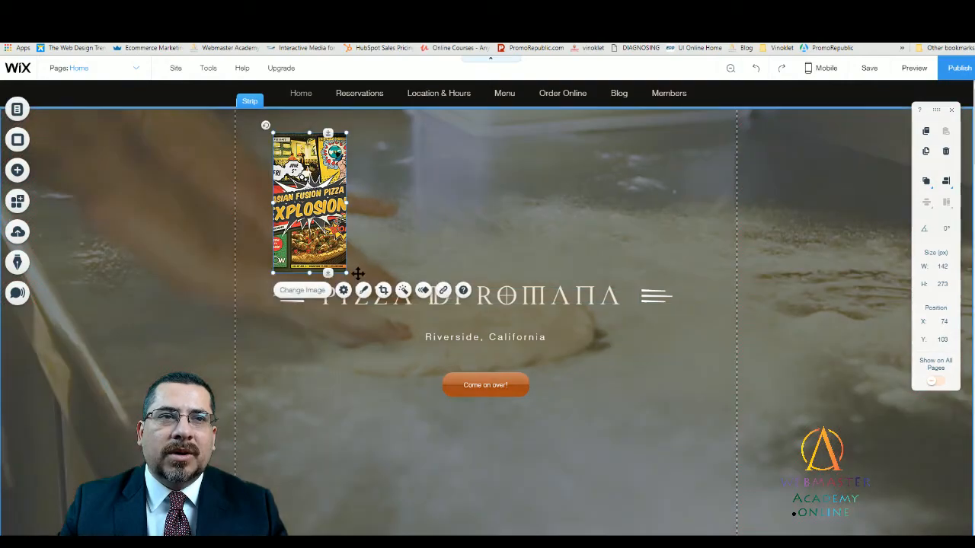
{"action": "left_click_drag", "start_coordinate": [327, 228], "coordinate": [355, 389]}
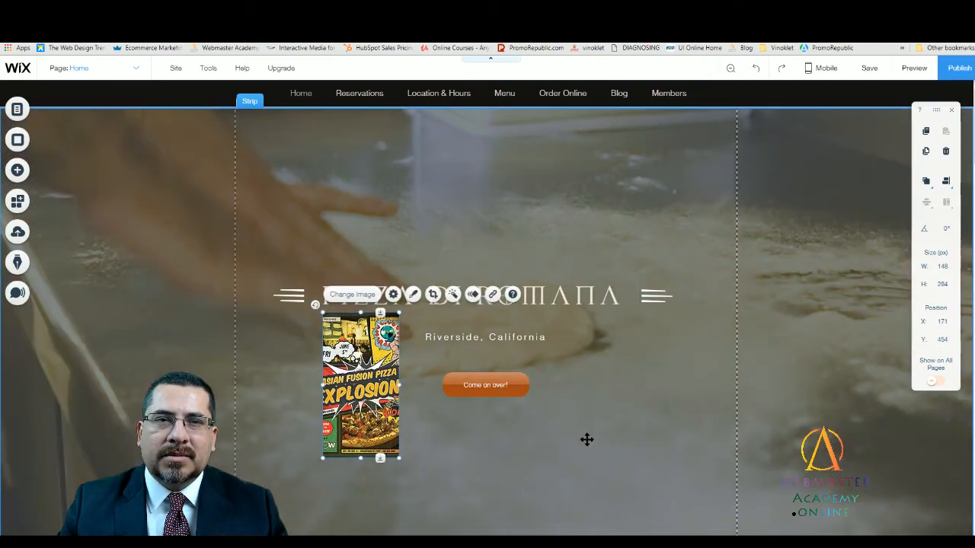
{"action": "left_click", "coordinate": [917, 67]}
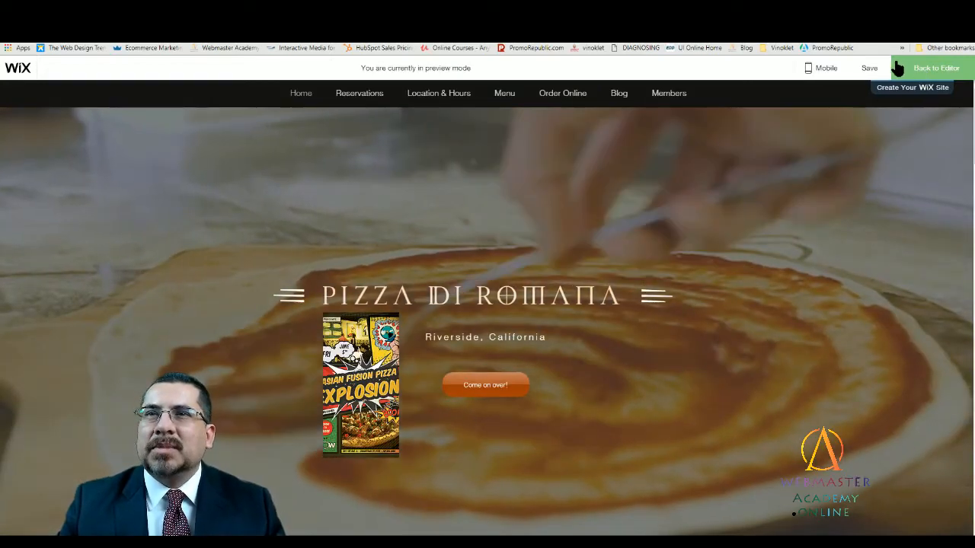
{"action": "left_click", "coordinate": [899, 68]}
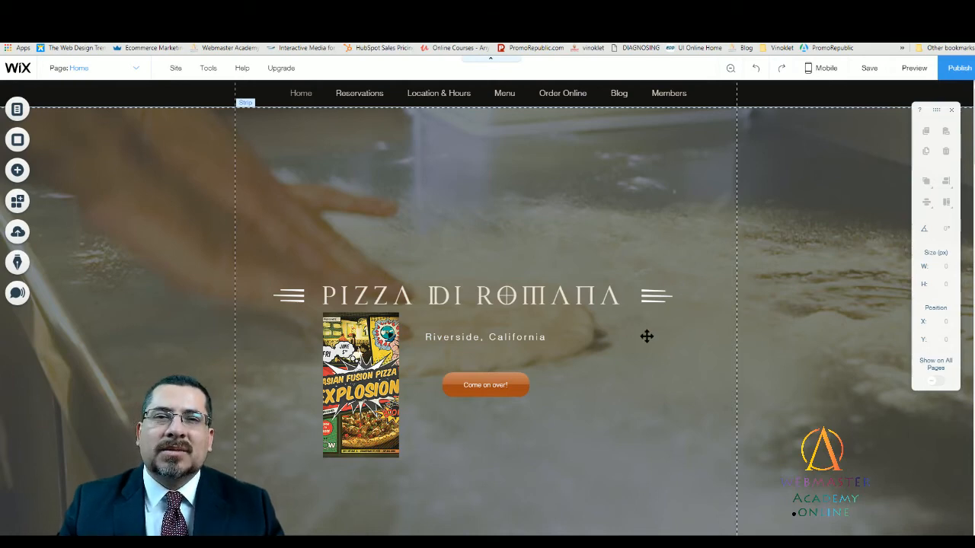
- Move the divider strip and the Our Story content down to open a large empty area below the Home page's opening strip
{"action": "scroll", "coordinate": [646, 336], "scroll_direction": "down", "scroll_amount": 2}
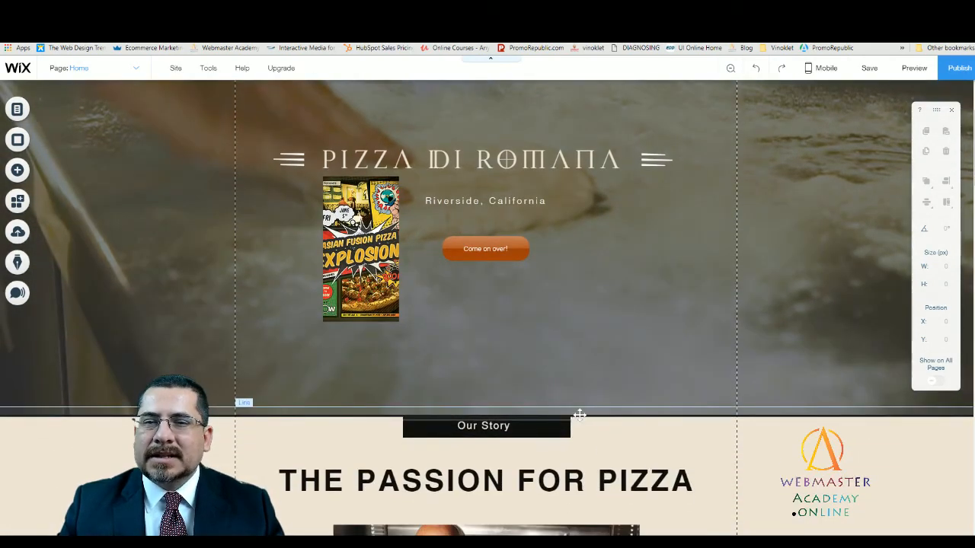
{"action": "left_click", "coordinate": [579, 415]}
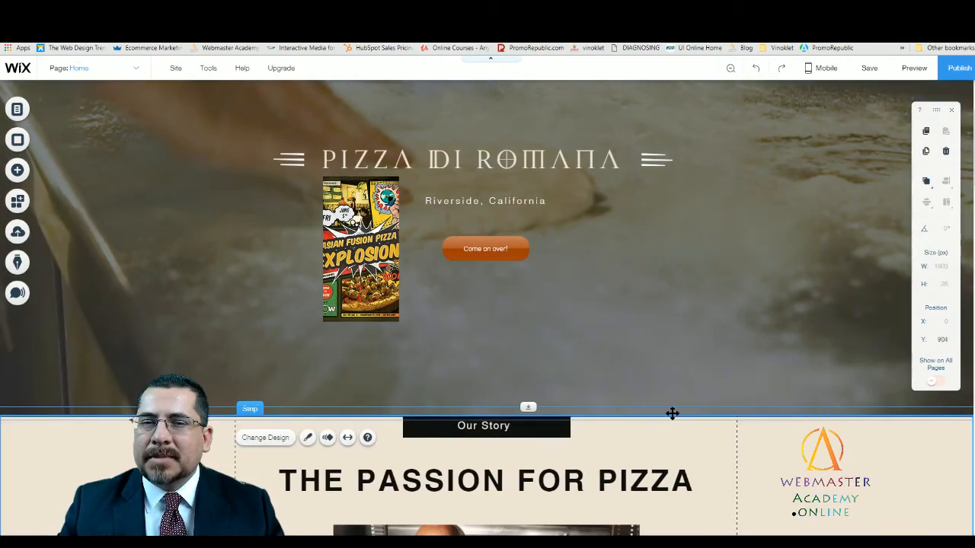
{"action": "left_click_drag", "start_coordinate": [531, 408], "coordinate": [520, 525]}
{"action": "scroll", "coordinate": [594, 439], "scroll_direction": "down", "scroll_amount": 1}
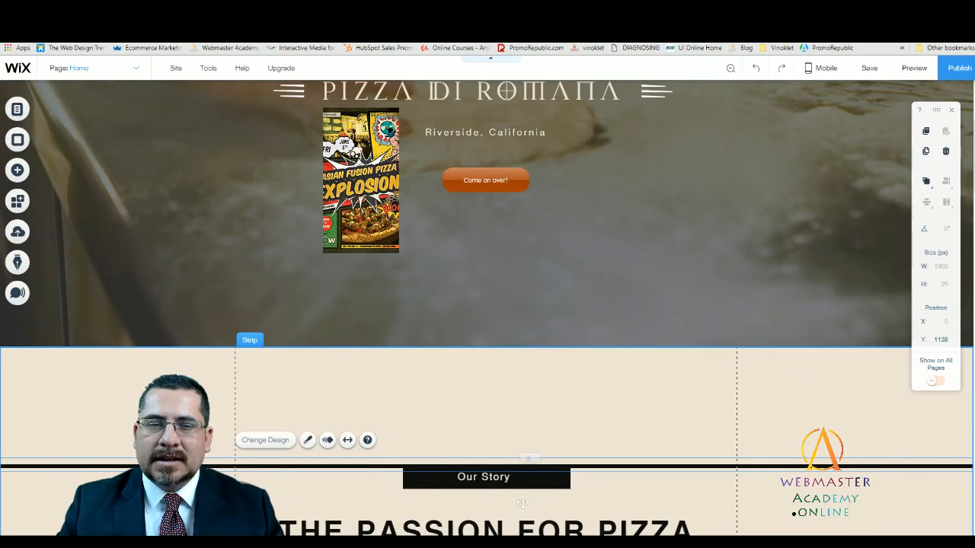
{"action": "left_click_drag", "start_coordinate": [522, 503], "coordinate": [515, 531]}
{"action": "scroll", "coordinate": [592, 437], "scroll_direction": "down", "scroll_amount": 4}
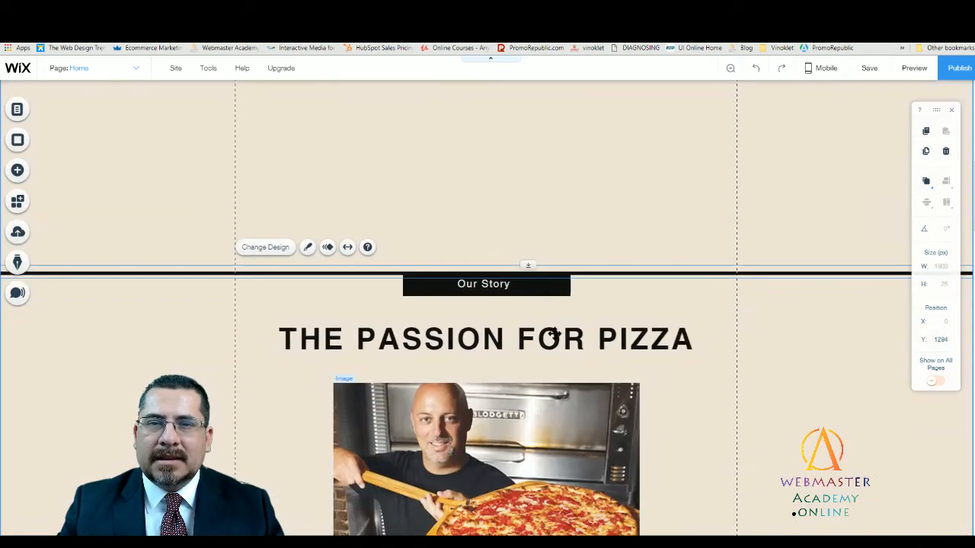
{"action": "left_click_drag", "start_coordinate": [522, 264], "coordinate": [525, 326]}
{"action": "scroll", "coordinate": [550, 304], "scroll_direction": "up", "scroll_amount": 5}
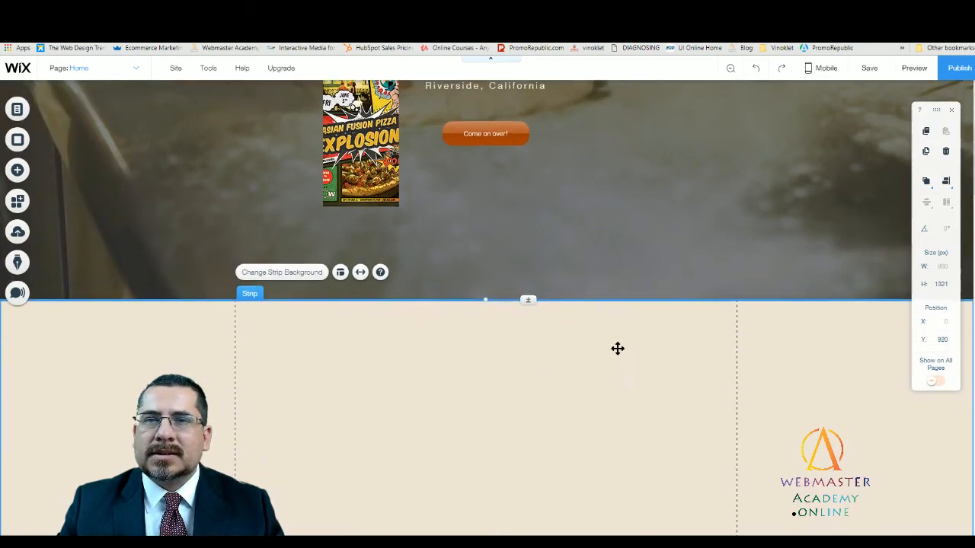
- Move the beige Our Story strip down to Y 1329 on the Home page, leaving open page background above it
{"action": "scroll", "coordinate": [557, 254], "scroll_direction": "up", "scroll_amount": 2}
{"action": "scroll", "coordinate": [542, 328], "scroll_direction": "down", "scroll_amount": 3}
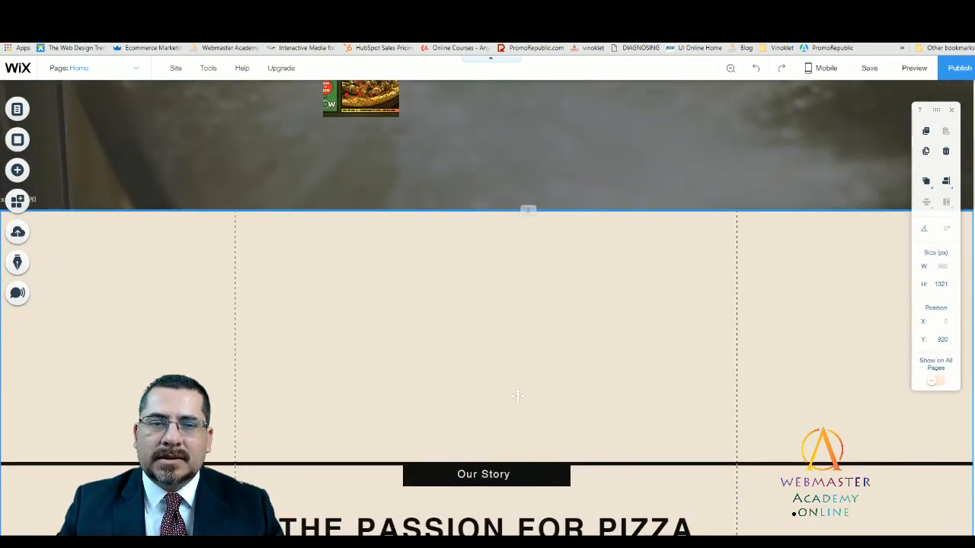
{"action": "left_click_drag", "start_coordinate": [514, 419], "coordinate": [512, 417]}
{"action": "key", "text": "ctrl+z"}
{"action": "scroll", "coordinate": [494, 335], "scroll_direction": "down", "scroll_amount": 3}
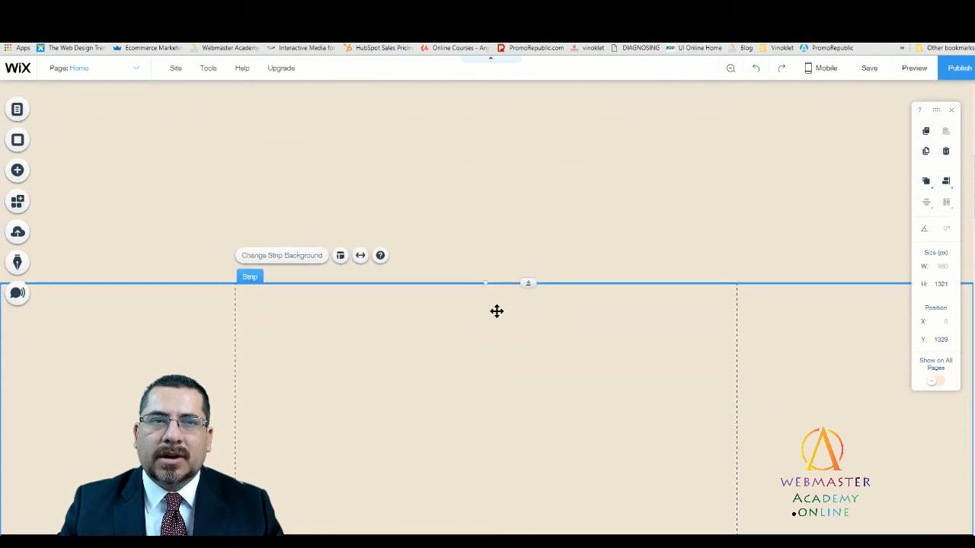
{"action": "scroll", "coordinate": [496, 313], "scroll_direction": "up", "scroll_amount": 3}
- Set the Home page background to the light green site color and check how it looks below the opening strip
{"action": "left_click", "coordinate": [496, 311]}
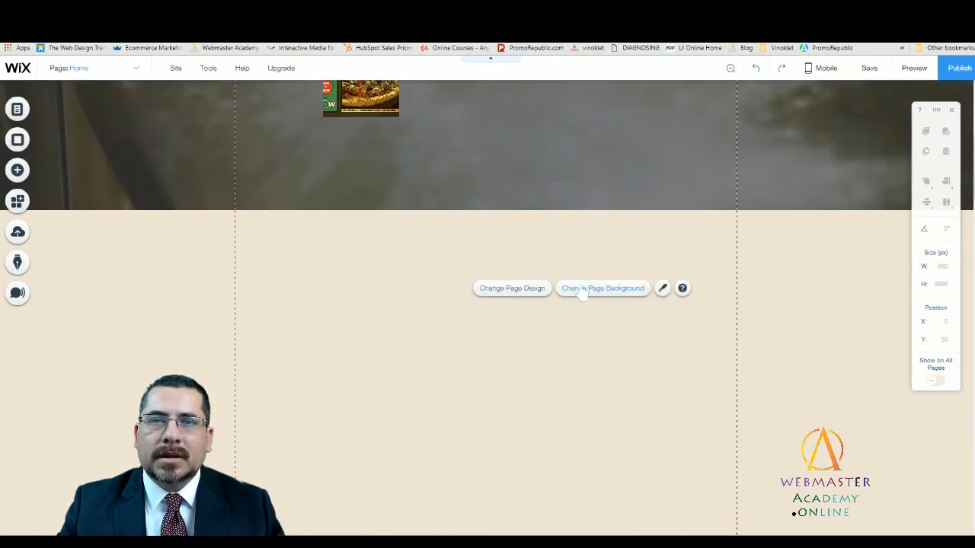
{"action": "left_click", "coordinate": [580, 289]}
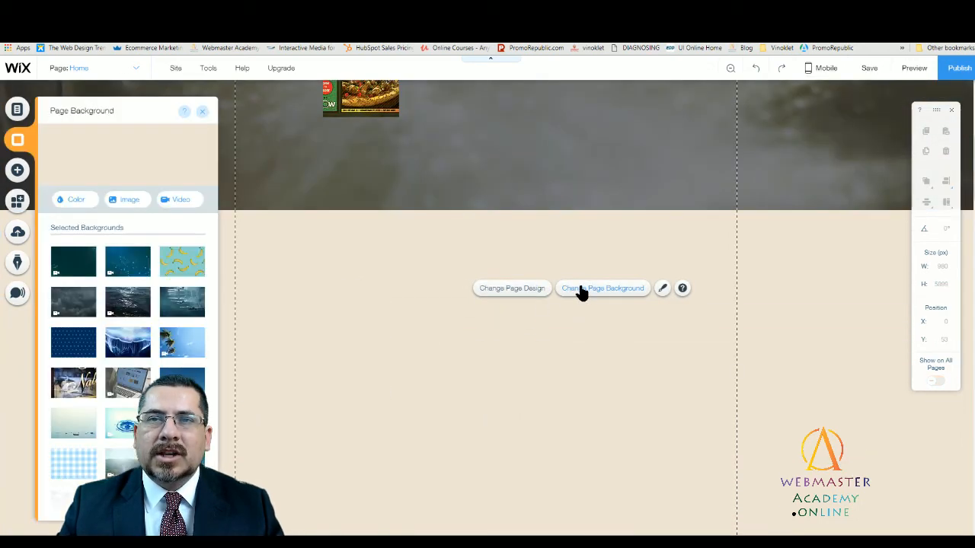
{"action": "left_click", "coordinate": [84, 200]}
{"action": "left_click", "coordinate": [129, 252]}
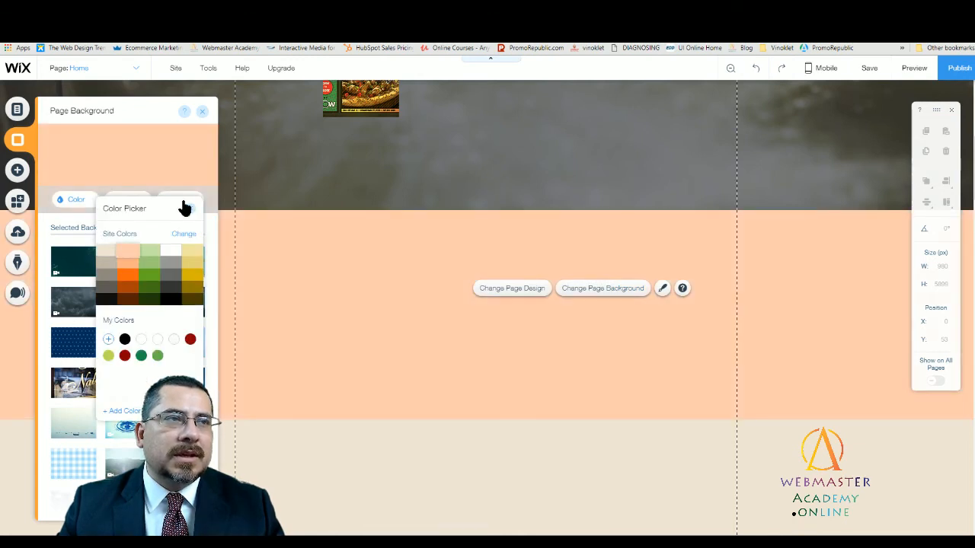
{"action": "left_click", "coordinate": [202, 111]}
{"action": "left_click", "coordinate": [202, 111]}
{"action": "scroll", "coordinate": [409, 282], "scroll_direction": "up", "scroll_amount": 3}
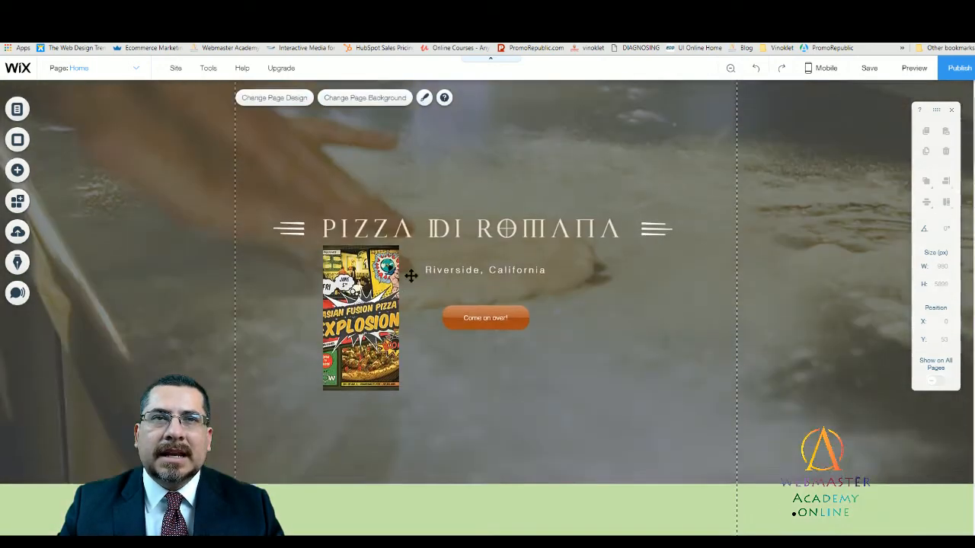
{"action": "scroll", "coordinate": [655, 404], "scroll_direction": "down", "scroll_amount": 3}
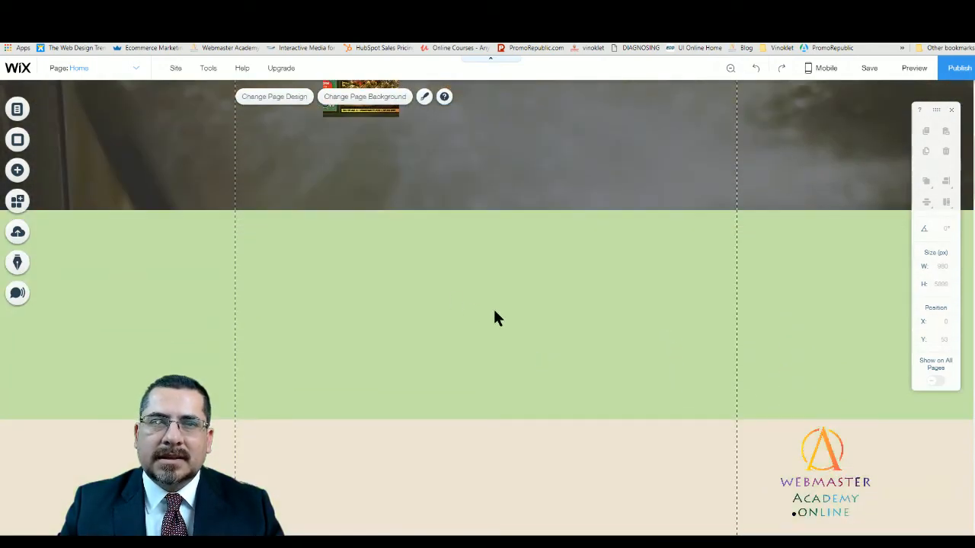
- Move the black divider line up to the upper edge of the beige Our Story strip
{"action": "scroll", "coordinate": [510, 332], "scroll_direction": "down", "scroll_amount": 2}
{"action": "scroll", "coordinate": [519, 337], "scroll_direction": "down", "scroll_amount": 2}
{"action": "left_click", "coordinate": [497, 278]}
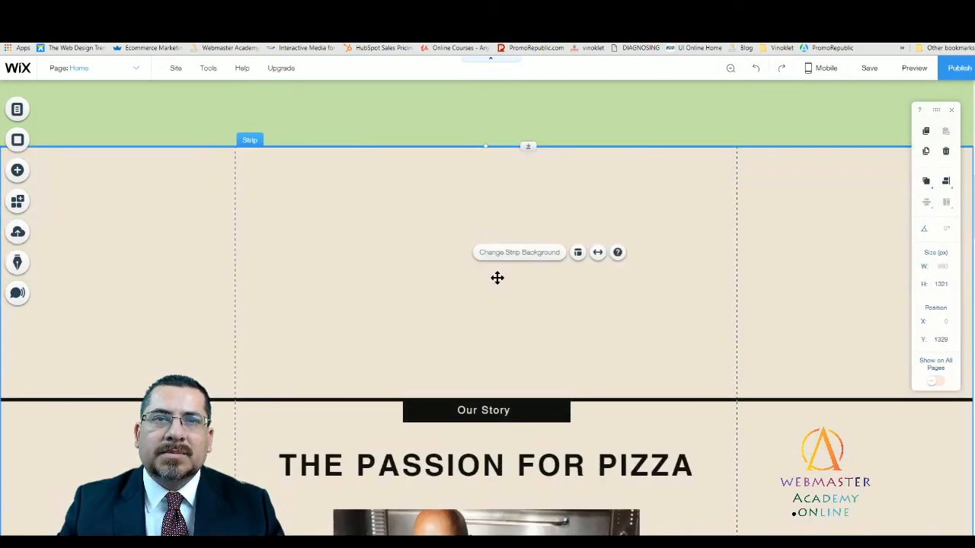
{"action": "left_click_drag", "start_coordinate": [583, 399], "coordinate": [565, 145]}
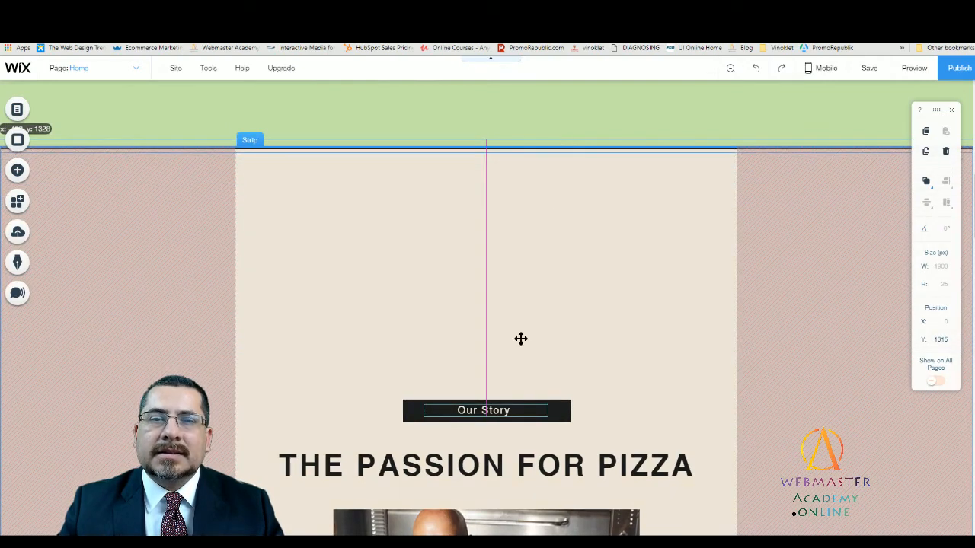
{"action": "left_click", "coordinate": [575, 381]}
- Move the black Our Story label box and its text up so they hang directly beneath the divider line
{"action": "left_click", "coordinate": [563, 418]}
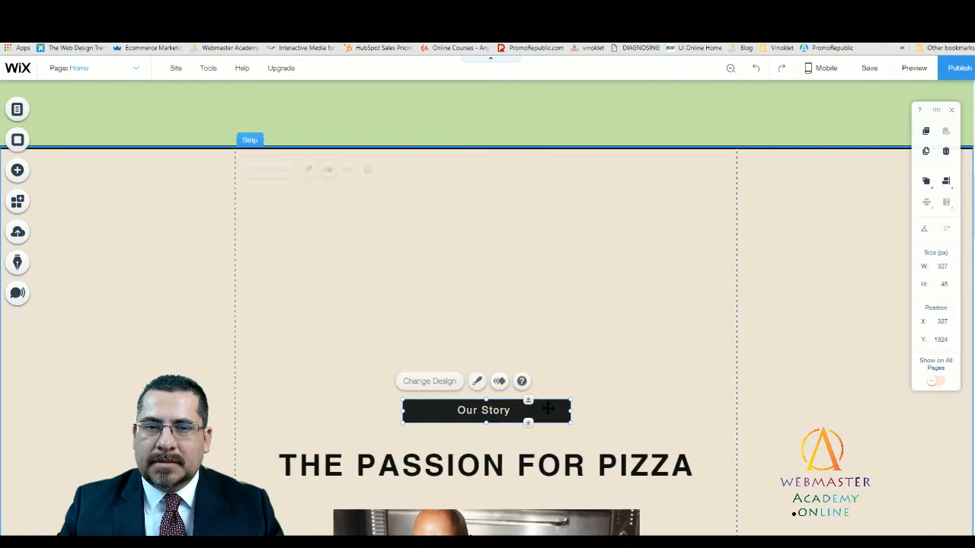
{"action": "left_click_drag", "start_coordinate": [528, 400], "coordinate": [528, 209]}
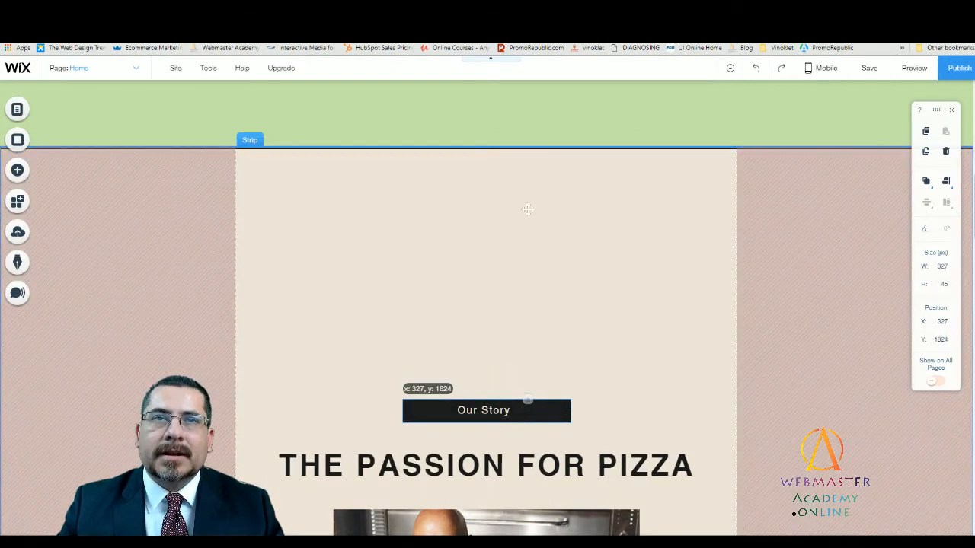
{"action": "left_click_drag", "start_coordinate": [522, 250], "coordinate": [526, 235]}
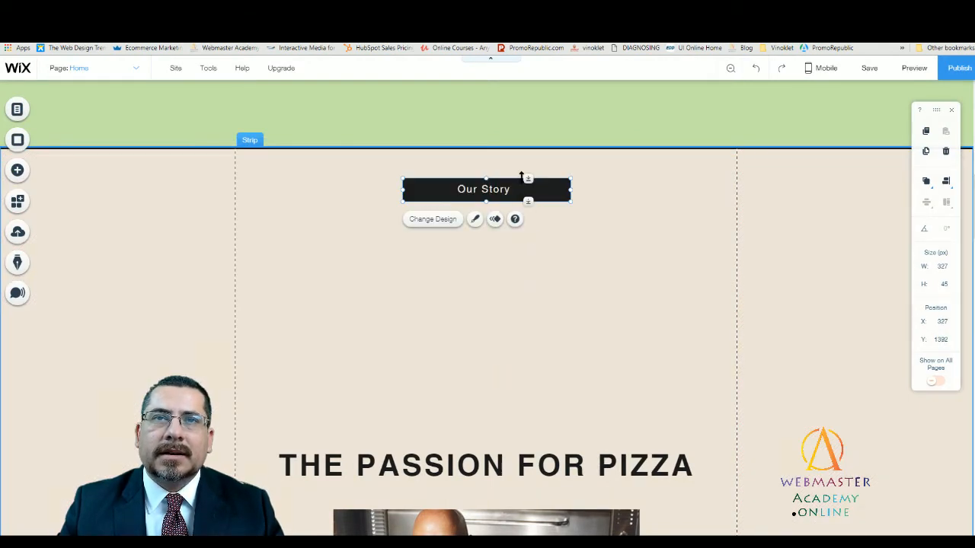
{"action": "mouse_move", "coordinate": [528, 179]}
{"action": "left_mouse_down"}
{"action": "mouse_move", "coordinate": [522, 145]}
{"action": "mouse_move", "coordinate": [523, 168]}
{"action": "mouse_move", "coordinate": [553, 161]}
{"action": "left_mouse_up"}
- Move THE PASSION FOR PIZZA heading together with the photo and paragraph below it up, close beneath the Our Story label
{"action": "left_click", "coordinate": [535, 442]}
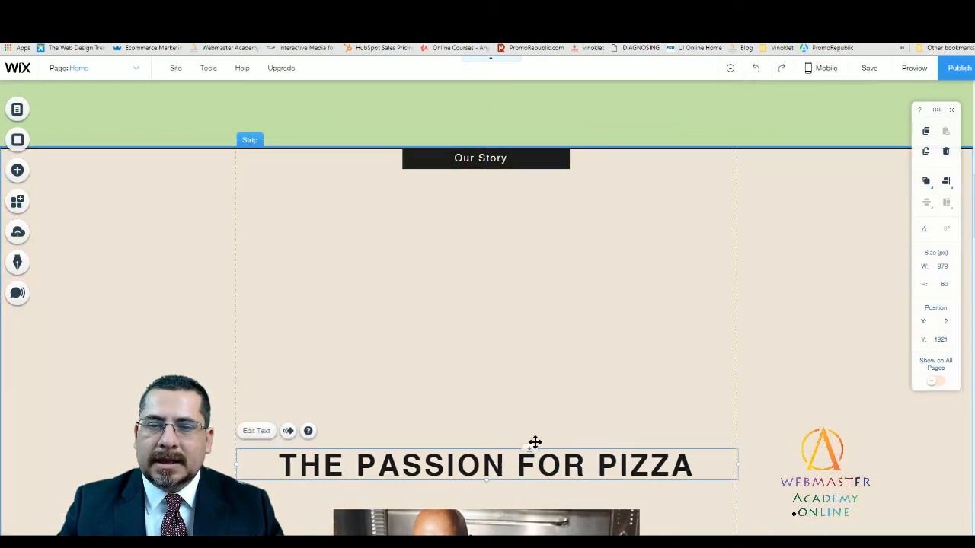
{"action": "mouse_move", "coordinate": [535, 449]}
{"action": "left_mouse_down"}
{"action": "mouse_move", "coordinate": [536, 241]}
{"action": "mouse_move", "coordinate": [526, 197]}
{"action": "left_mouse_up"}
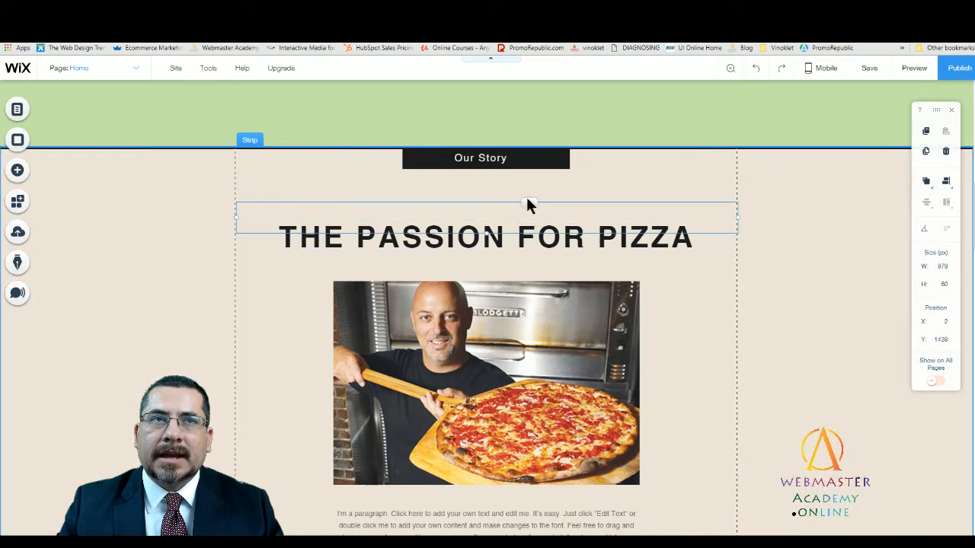
{"action": "left_click", "coordinate": [705, 400]}
{"action": "scroll", "coordinate": [705, 402], "scroll_direction": "up", "scroll_amount": 1}
{"action": "scroll", "coordinate": [702, 409], "scroll_direction": "down", "scroll_amount": 2}
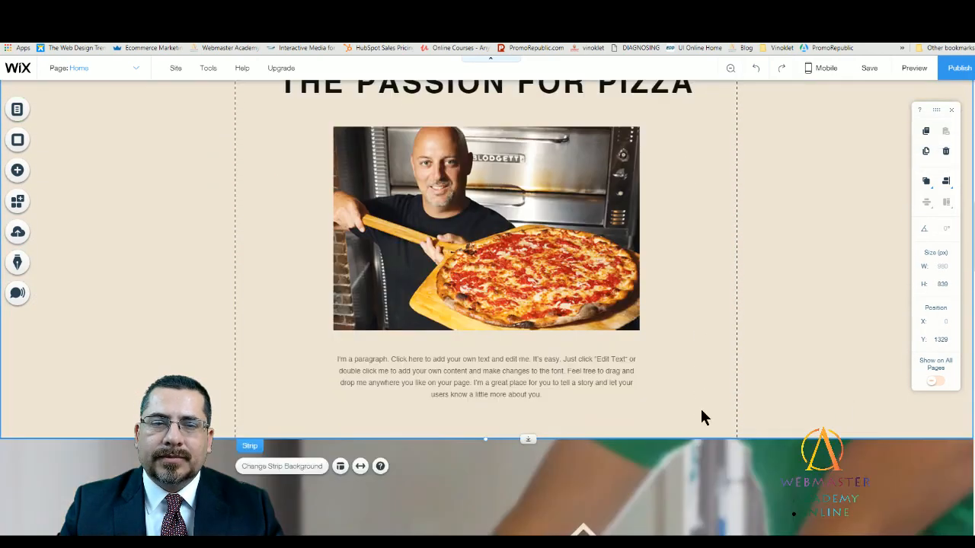
{"action": "scroll", "coordinate": [699, 408], "scroll_direction": "up", "scroll_amount": 5}
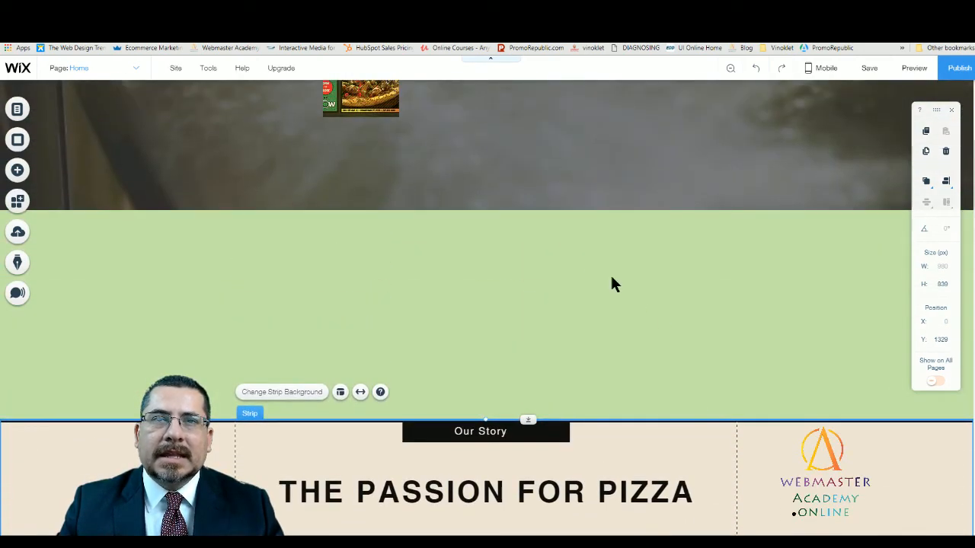
- Add the Classic strip with the green mountain image to the open green area of the Home page
{"action": "left_click", "coordinate": [611, 278]}
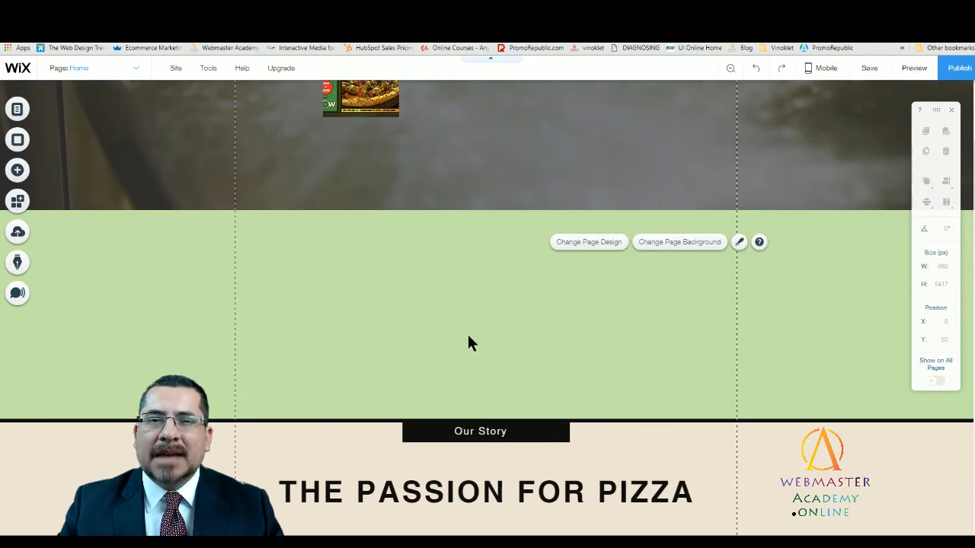
{"action": "left_click", "coordinate": [18, 172]}
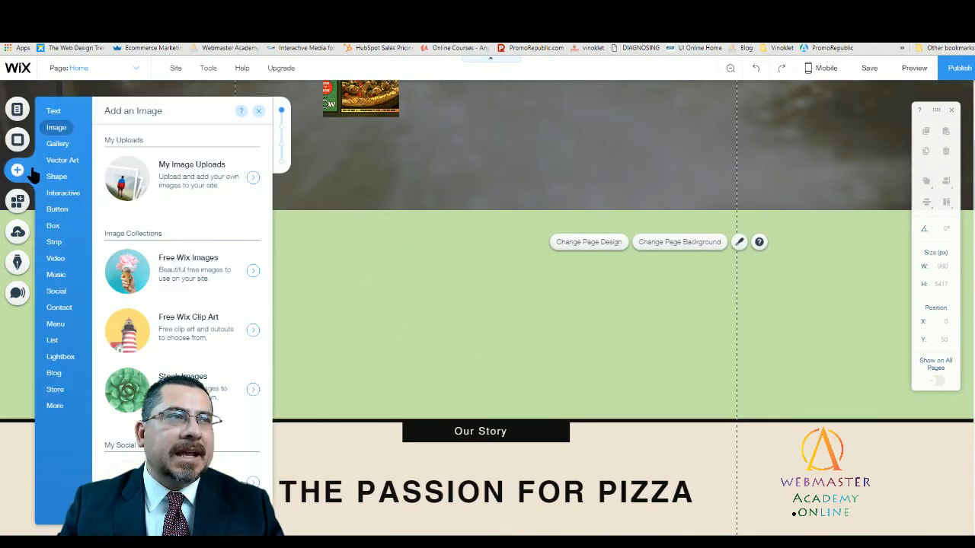
{"action": "mouse_move", "coordinate": [61, 248]}
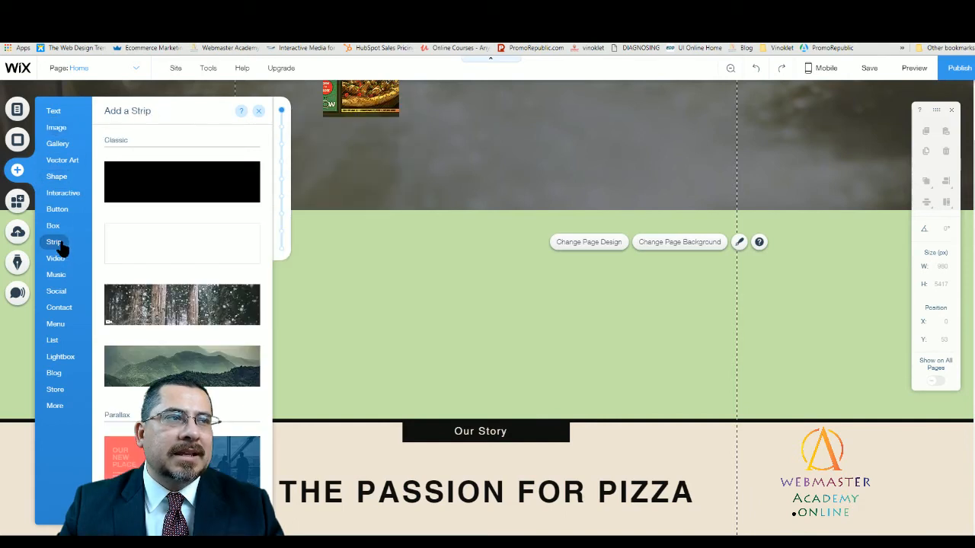
{"action": "left_click", "coordinate": [210, 370]}
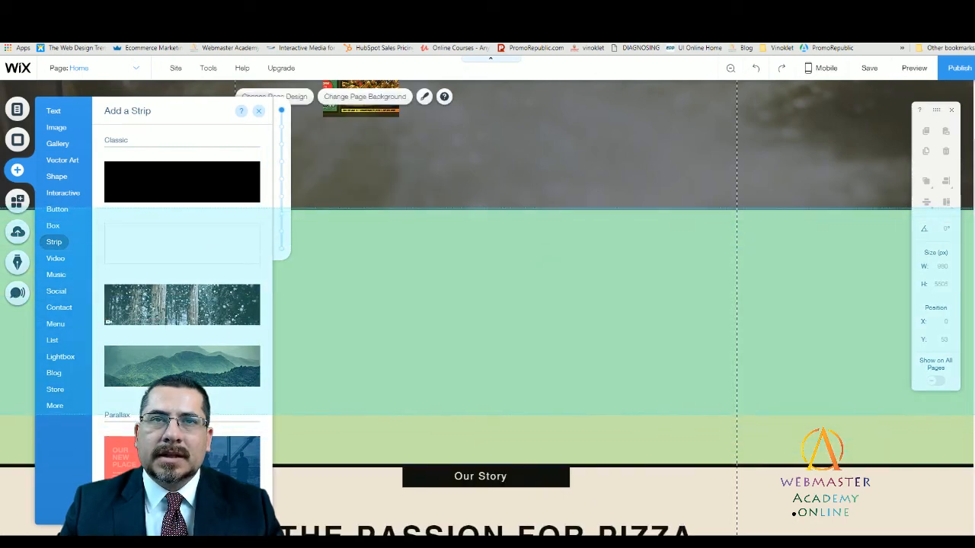
{"action": "left_click", "coordinate": [570, 298]}
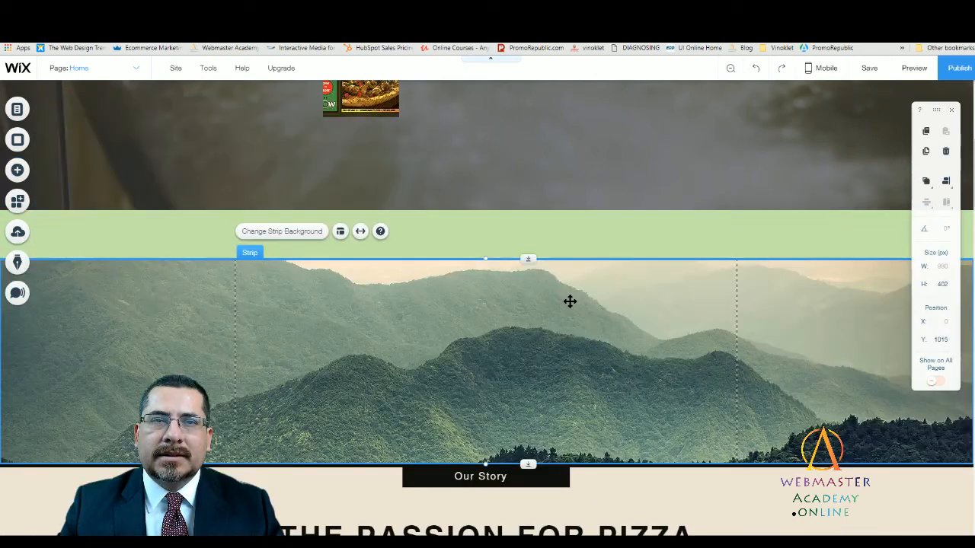
- Move the mountain strip to Y 920, directly beneath the opening strip, and stretch its height to 539 px
{"action": "left_click_drag", "start_coordinate": [466, 335], "coordinate": [484, 299]}
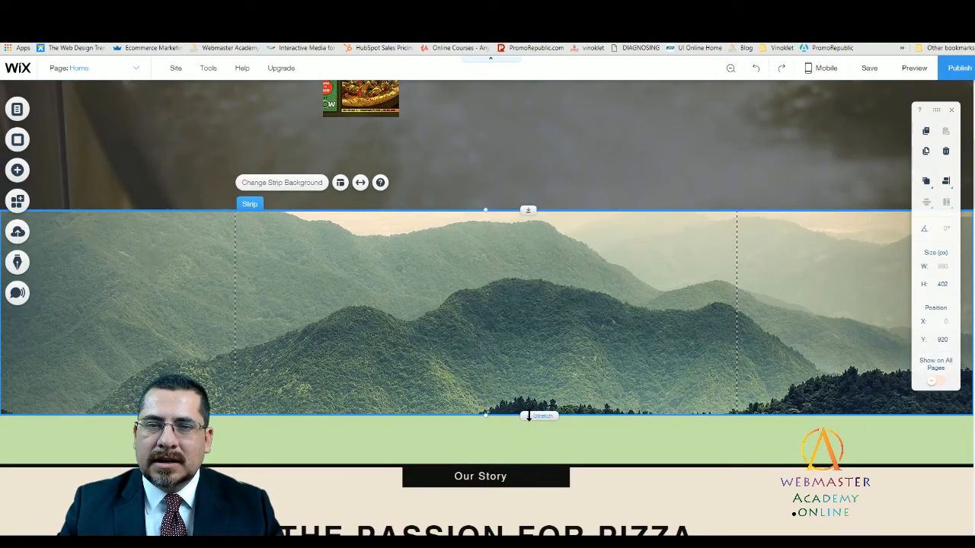
{"action": "left_click_drag", "start_coordinate": [529, 416], "coordinate": [528, 486]}
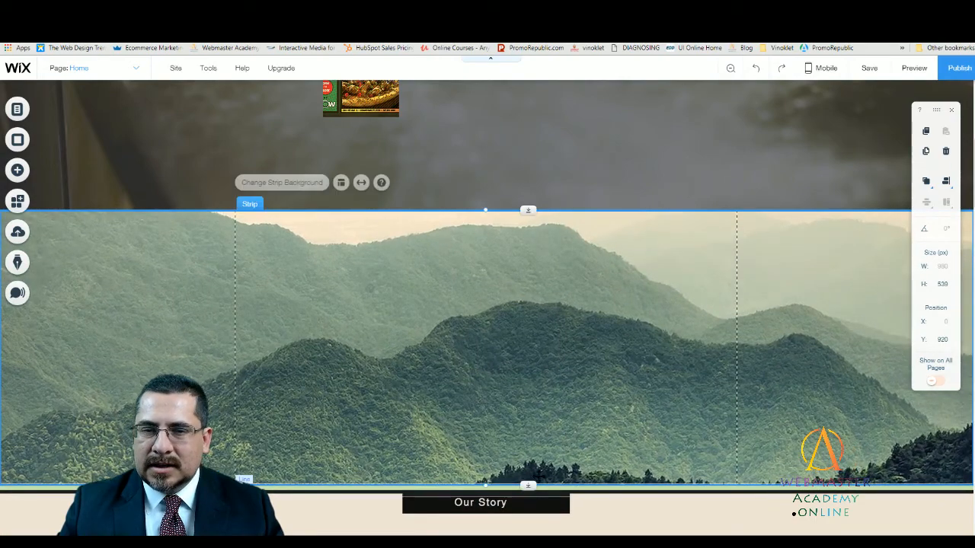
{"action": "left_click", "coordinate": [643, 507]}
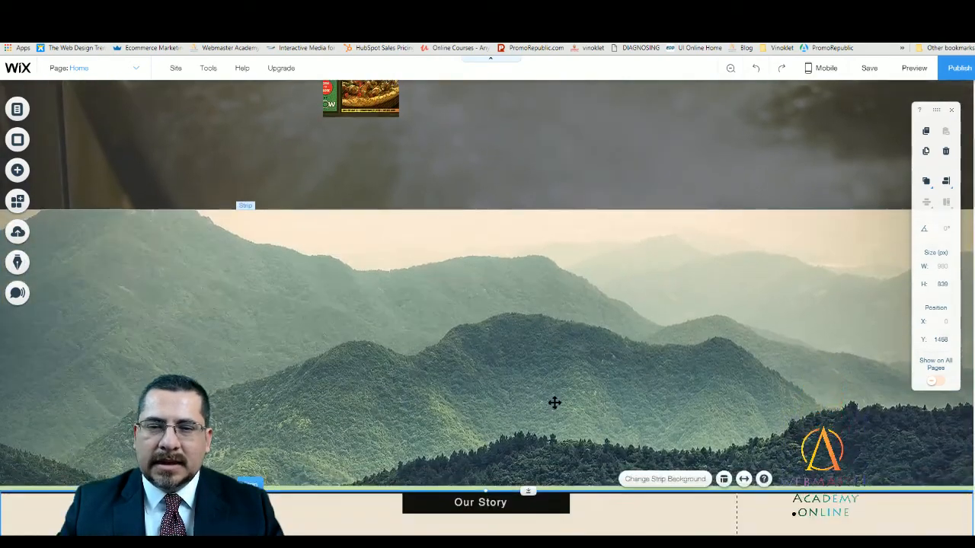
- Move the black divider line down off the Our Story strip's upper edge to about Y 1531 and dismiss the layout notice
{"action": "scroll", "coordinate": [556, 403], "scroll_direction": "up", "scroll_amount": 2}
{"action": "scroll", "coordinate": [611, 445], "scroll_direction": "down", "scroll_amount": 5}
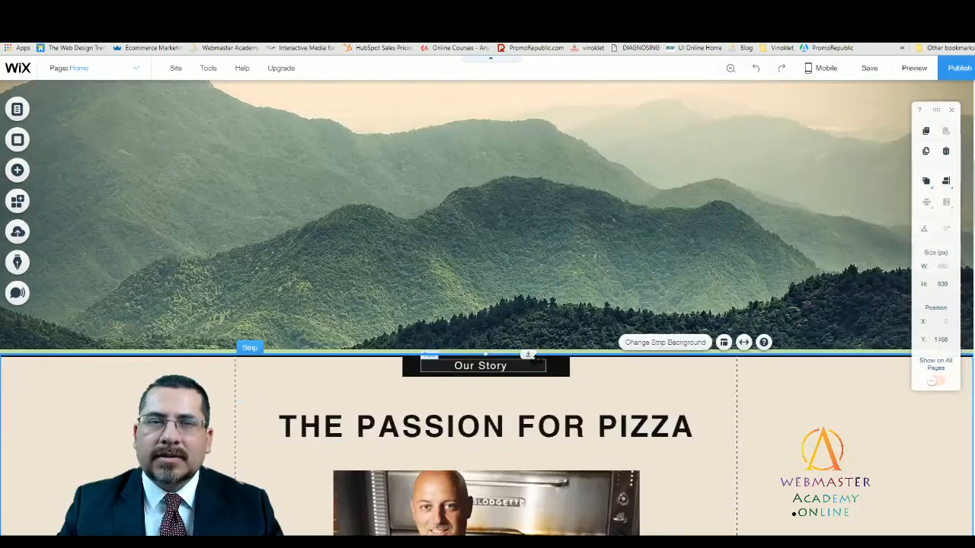
{"action": "left_click", "coordinate": [370, 373]}
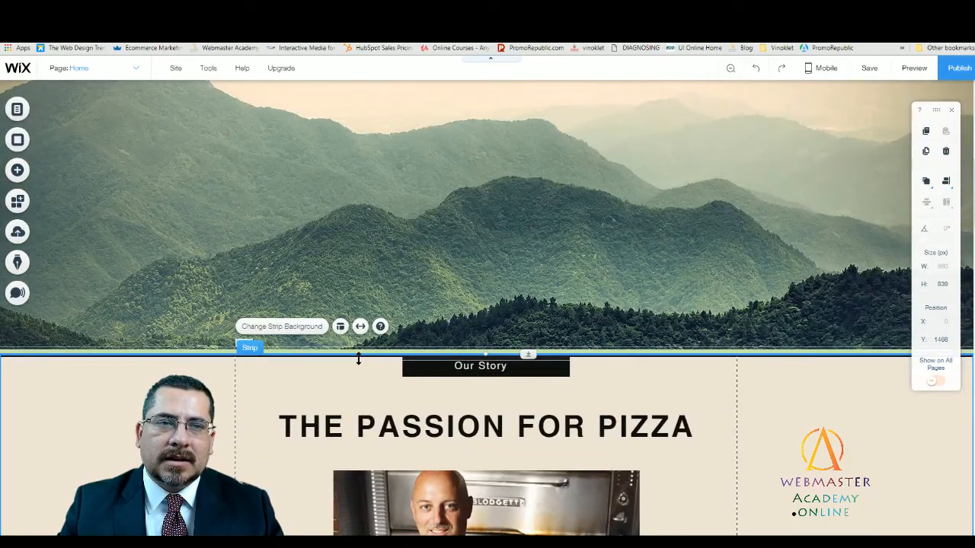
{"action": "left_click_drag", "start_coordinate": [358, 358], "coordinate": [380, 383]}
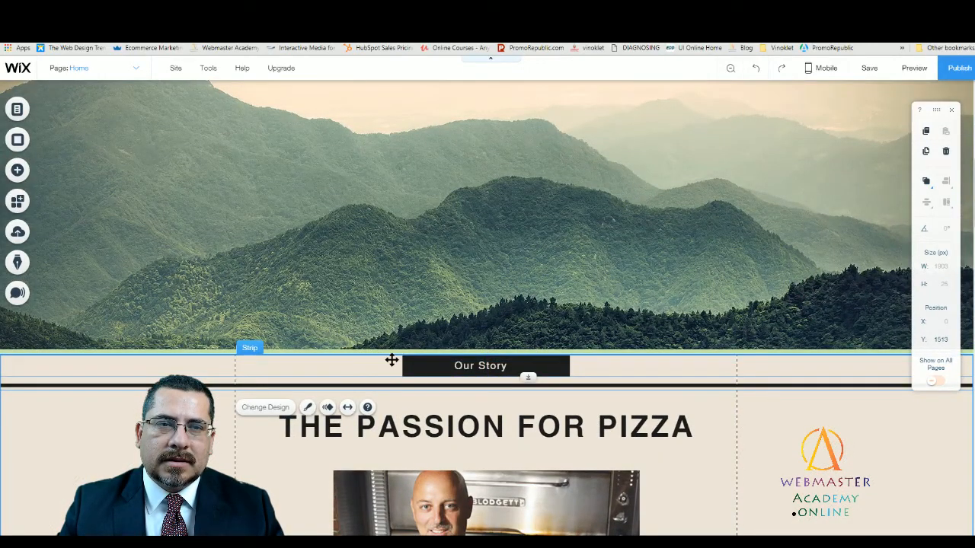
{"action": "left_click", "coordinate": [705, 363]}
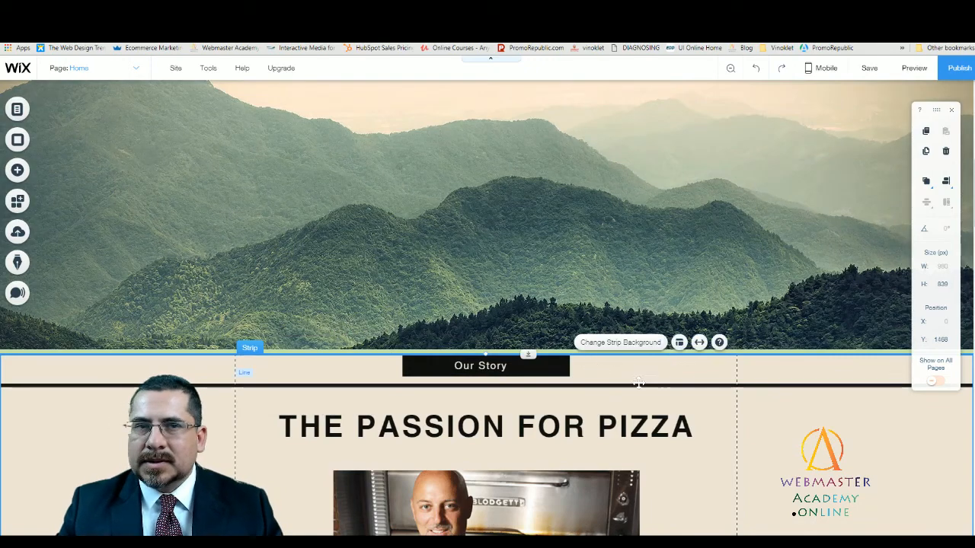
{"action": "mouse_move", "coordinate": [637, 386]}
{"action": "left_mouse_down"}
{"action": "mouse_move", "coordinate": [646, 374]}
{"action": "mouse_move", "coordinate": [644, 395]}
{"action": "left_mouse_up"}
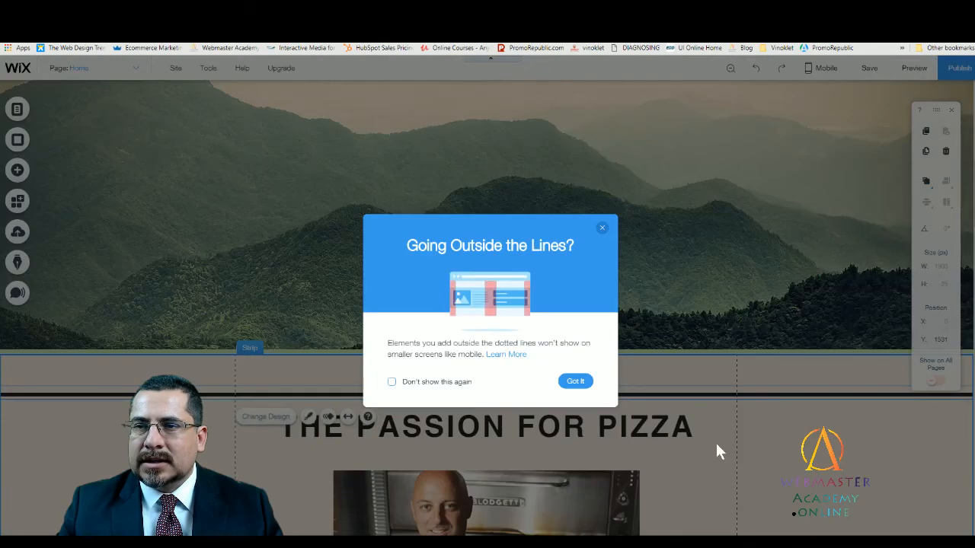
{"action": "left_click", "coordinate": [715, 440]}
- Move the Our Story strip up to Y 1459 against the mountain strip and return the divider line to its upper edge
{"action": "mouse_move", "coordinate": [662, 358]}
{"action": "left_mouse_down"}
{"action": "mouse_move", "coordinate": [661, 344]}
{"action": "mouse_move", "coordinate": [662, 352]}
{"action": "left_mouse_up"}
{"action": "left_click_drag", "start_coordinate": [672, 390], "coordinate": [668, 350]}
{"action": "left_click", "coordinate": [699, 383]}
{"action": "scroll", "coordinate": [682, 285], "scroll_direction": "up", "scroll_amount": 3}
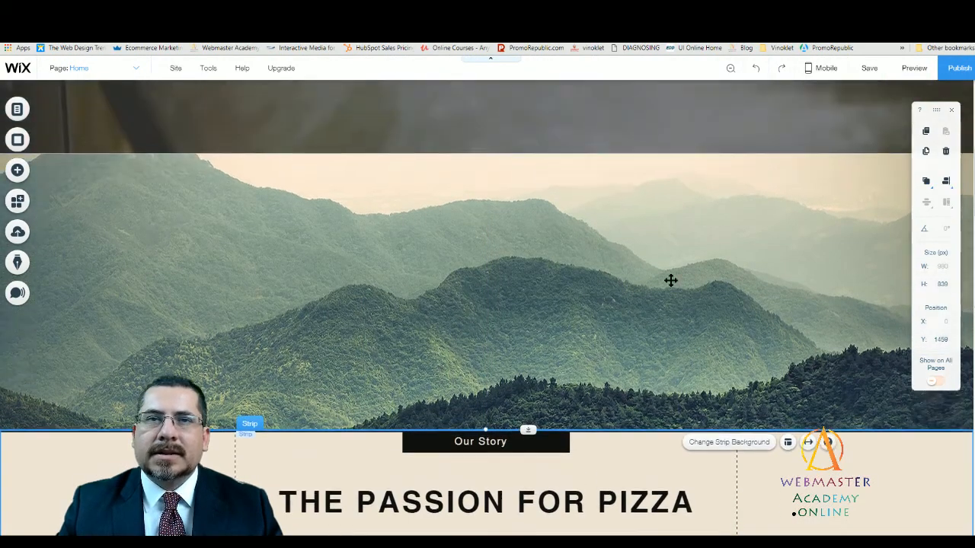
- Stretch the mountain strip to a height of 627 px, pushing the Our Story section down
{"action": "left_click", "coordinate": [584, 320]}
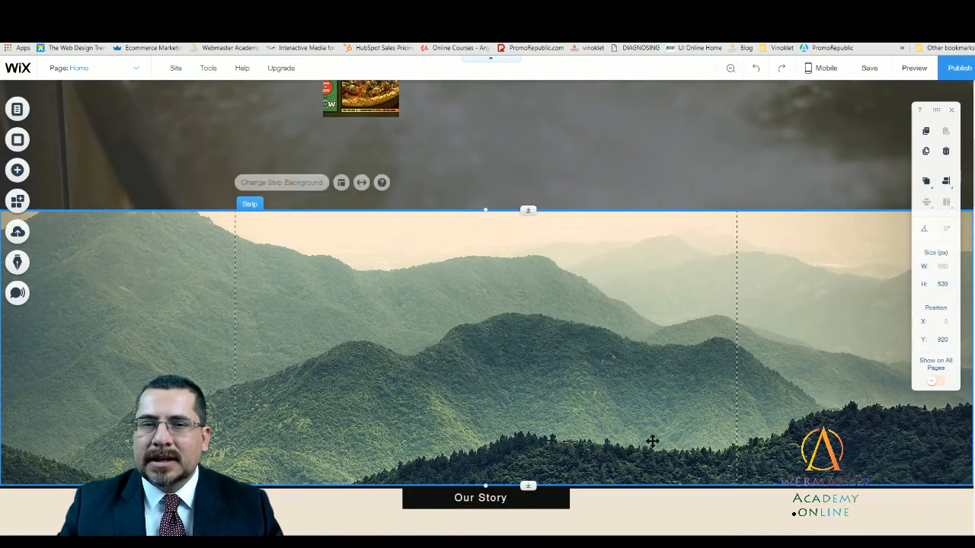
{"action": "left_click_drag", "start_coordinate": [527, 485], "coordinate": [526, 533]}
{"action": "scroll", "coordinate": [612, 323], "scroll_direction": "up", "scroll_amount": 1}
{"action": "scroll", "coordinate": [609, 327], "scroll_direction": "down", "scroll_amount": 2}
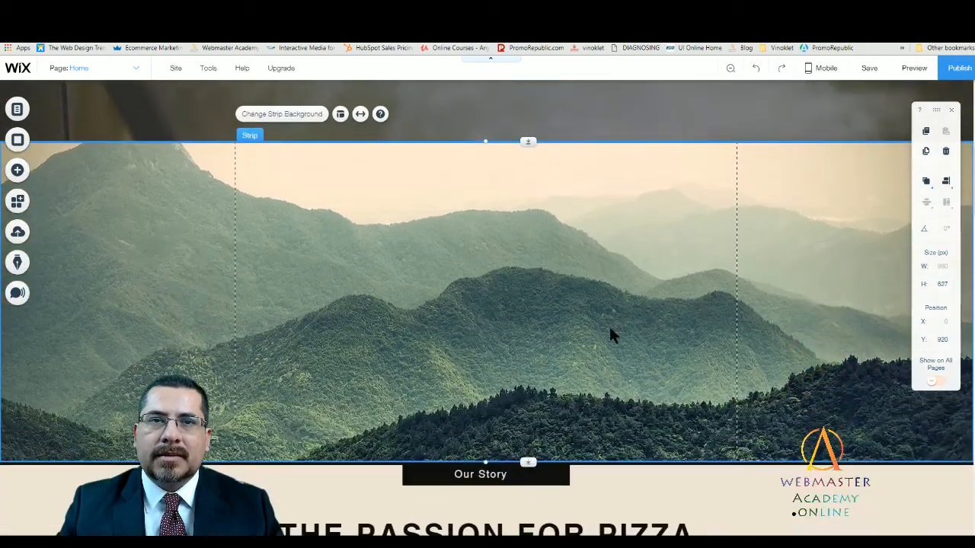
- Move the Asian Fusion Pizza Explosion flyer from the opening strip onto the mountain strip at X 129, Y 951
{"action": "scroll", "coordinate": [609, 335], "scroll_direction": "up", "scroll_amount": 2}
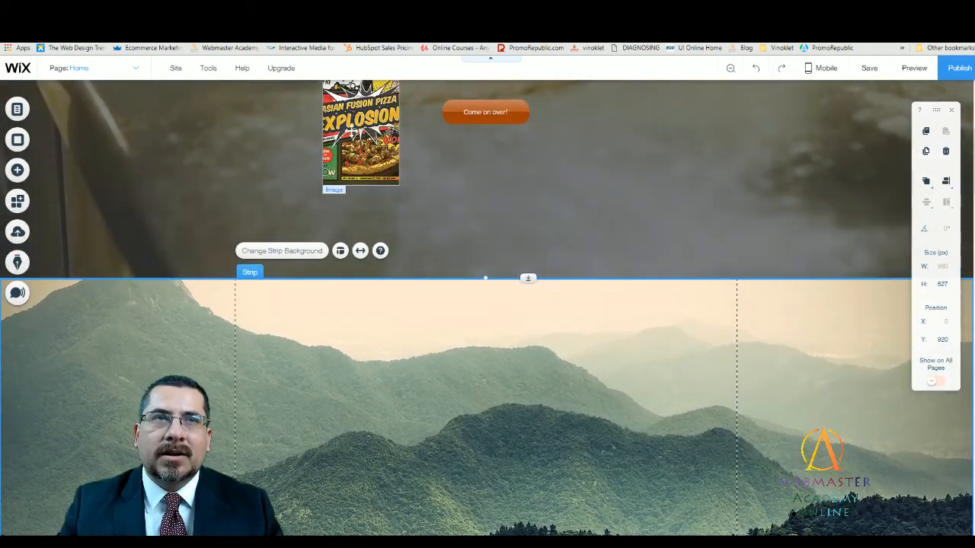
{"action": "left_click_drag", "start_coordinate": [352, 131], "coordinate": [329, 385]}
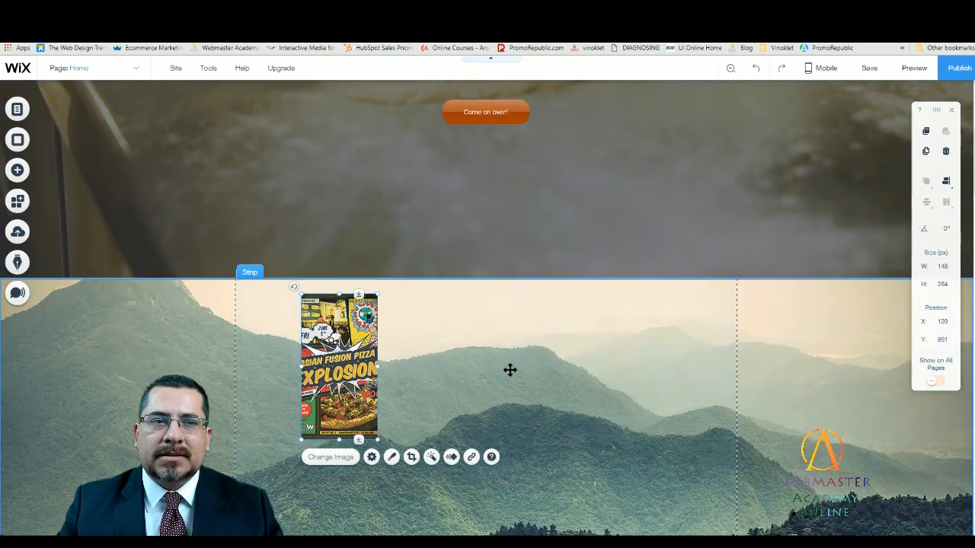
{"action": "left_click", "coordinate": [544, 326]}
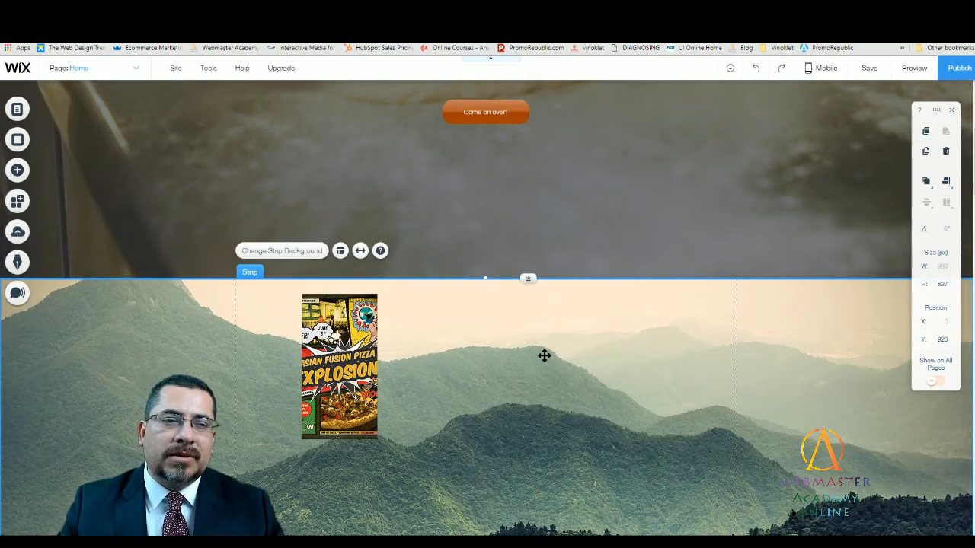
{"action": "scroll", "coordinate": [468, 340], "scroll_direction": "down", "scroll_amount": 1}
{"action": "scroll", "coordinate": [477, 335], "scroll_direction": "down", "scroll_amount": 1}
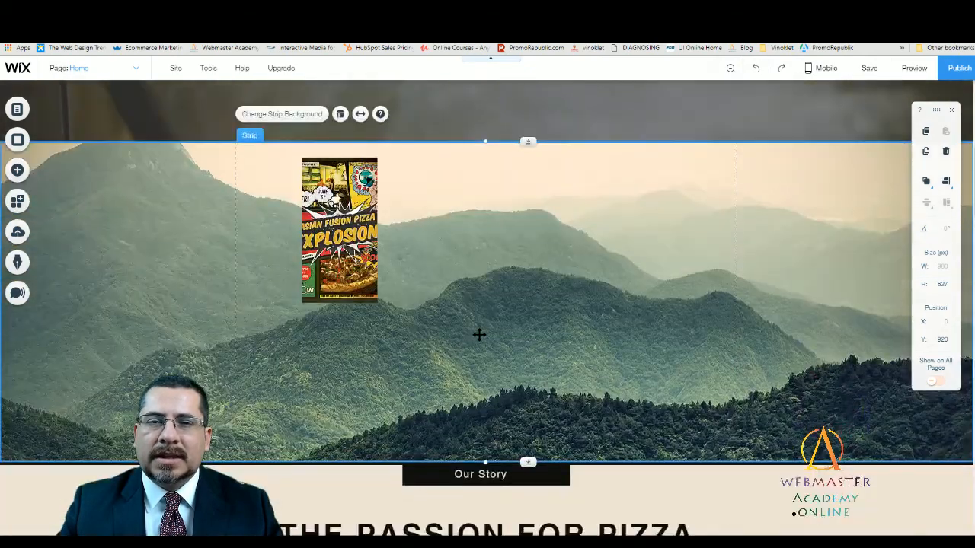
{"action": "scroll", "coordinate": [480, 334], "scroll_direction": "up", "scroll_amount": 1}
{"action": "left_click", "coordinate": [379, 327]}
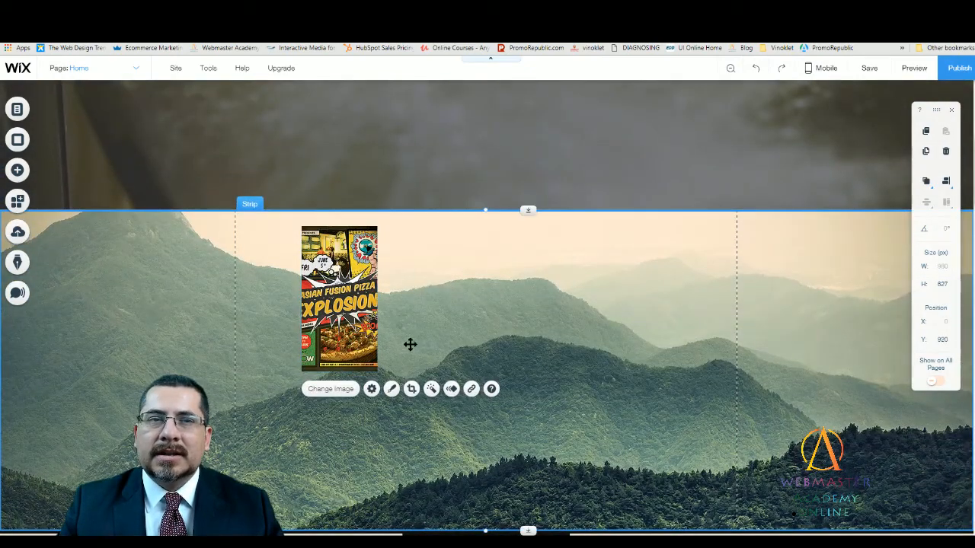
{"action": "left_click", "coordinate": [472, 345]}
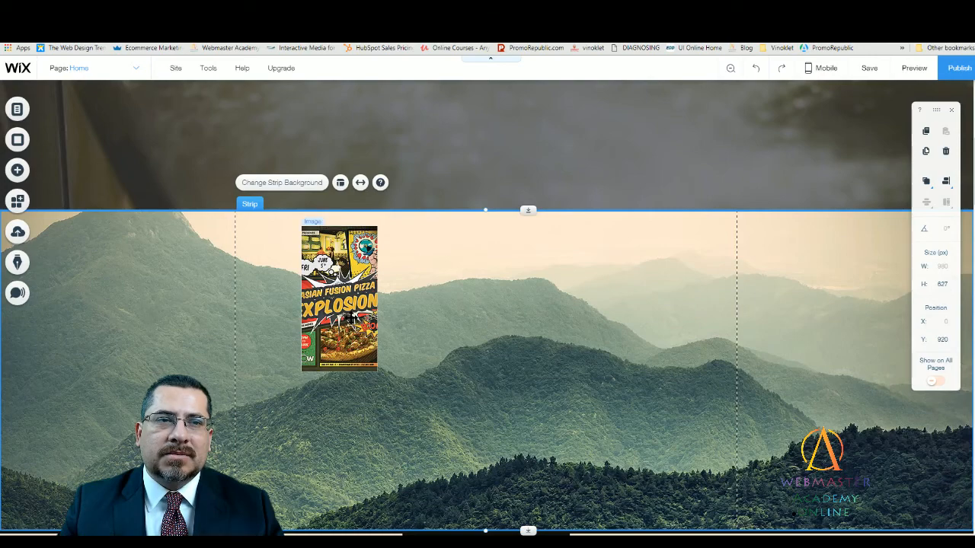
{"action": "left_click", "coordinate": [379, 350]}
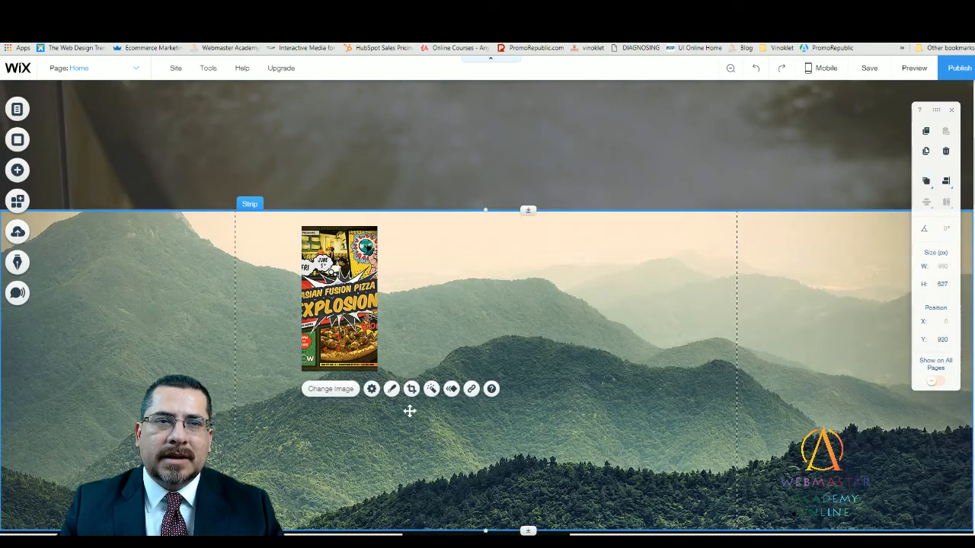
{"action": "left_click_drag", "start_coordinate": [409, 409], "coordinate": [394, 372]}
- Set the flyer image on the mountain strip to resize by stretching and reset its image proportions
{"action": "left_click", "coordinate": [358, 337]}
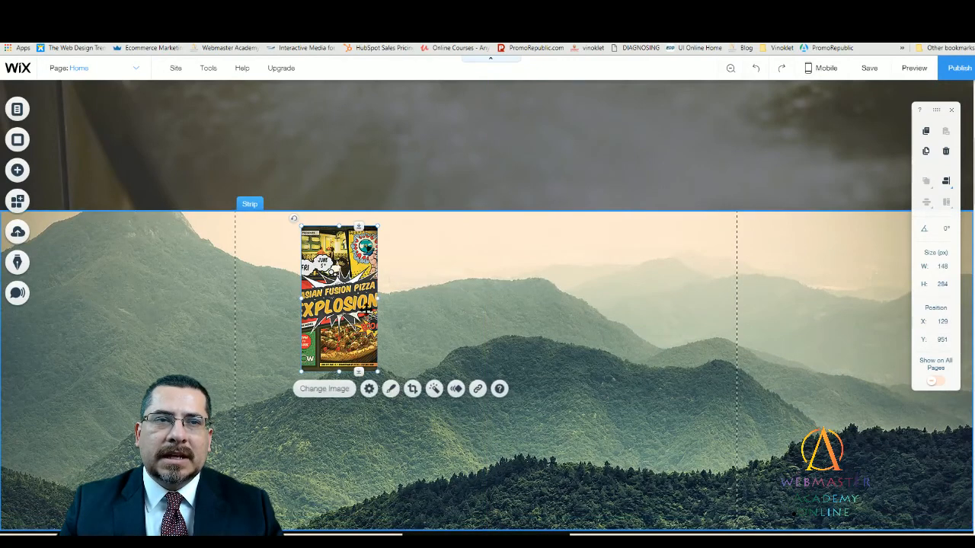
{"action": "left_click", "coordinate": [370, 389]}
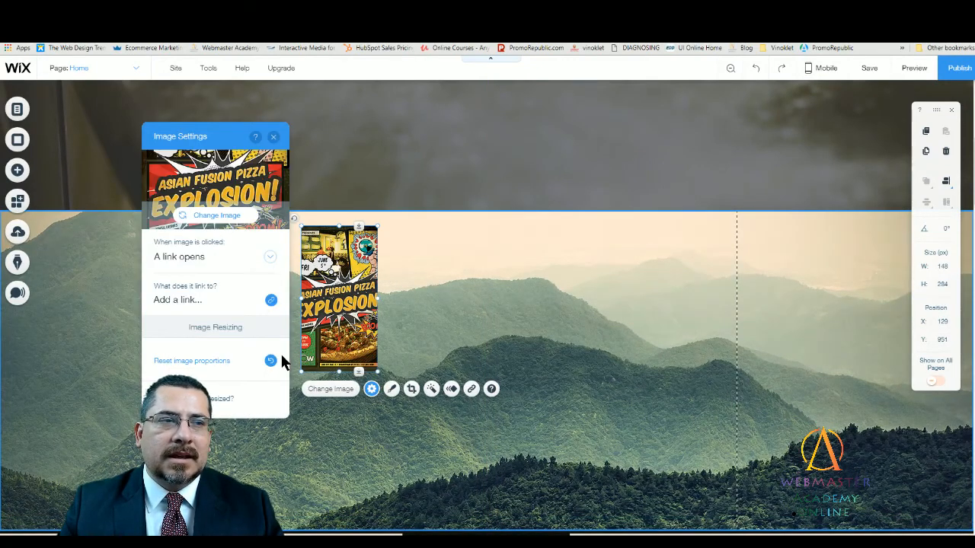
{"action": "scroll", "coordinate": [228, 338], "scroll_direction": "down", "scroll_amount": 2}
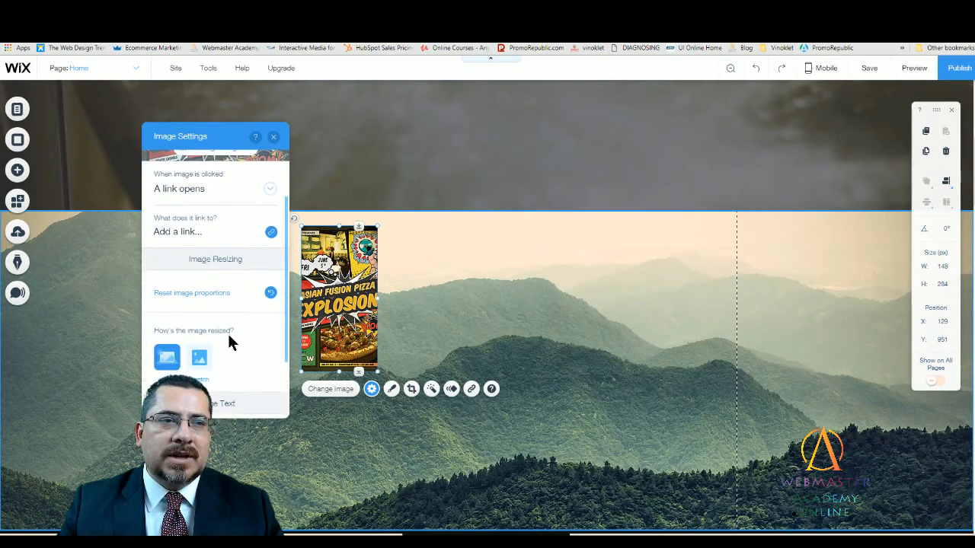
{"action": "left_click", "coordinate": [199, 363]}
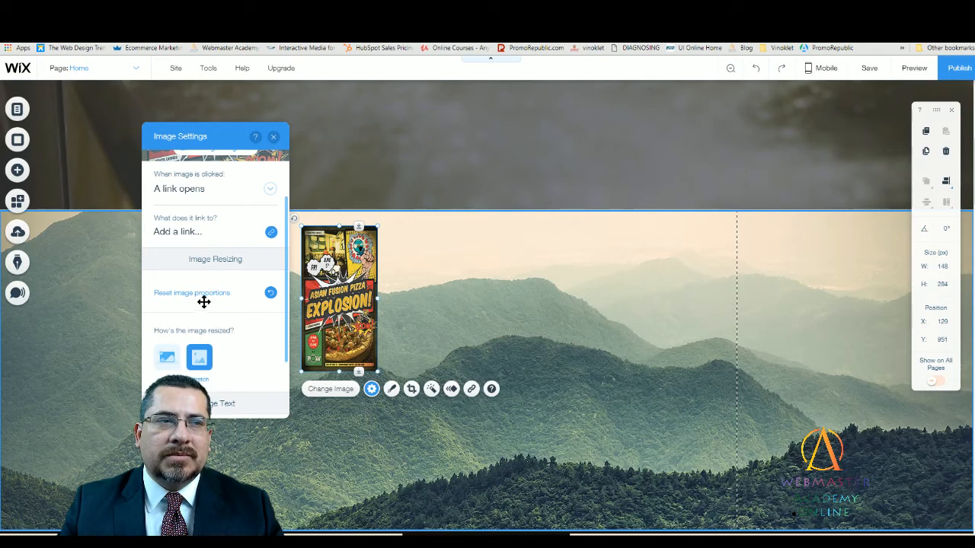
{"action": "left_click", "coordinate": [270, 294]}
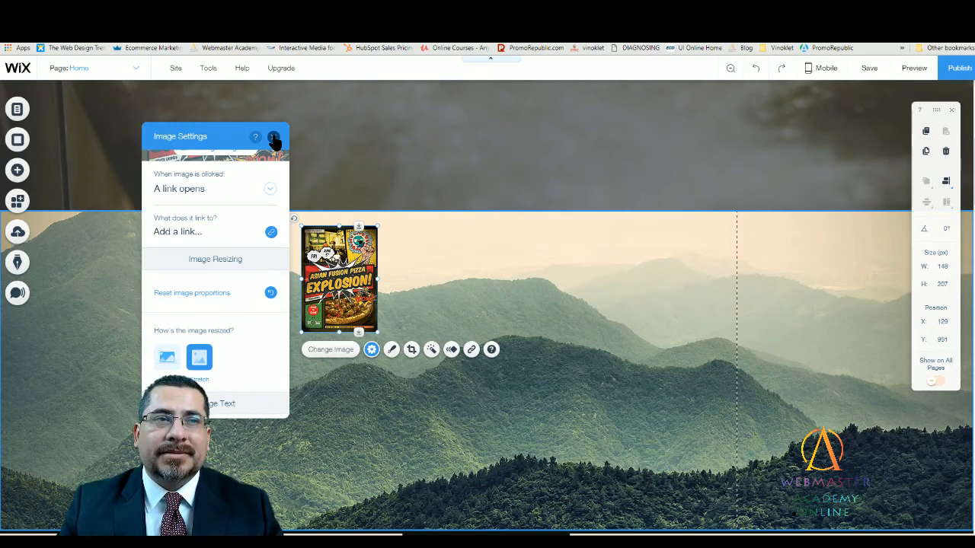
- Link the flyer to the web address of the asian-fusion-pizza-explosion blog post, opening in a new window
{"action": "left_click", "coordinate": [271, 232]}
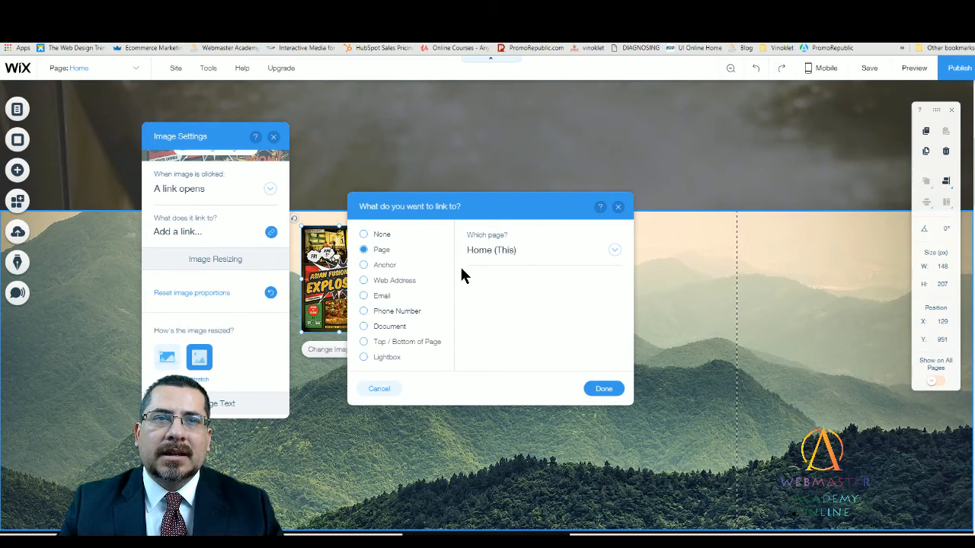
{"action": "left_click", "coordinate": [366, 281]}
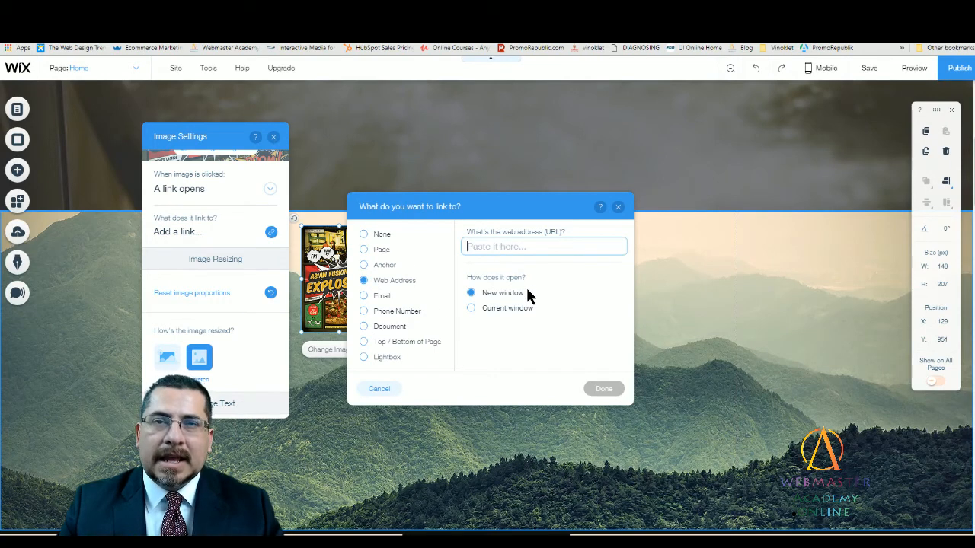
{"action": "key", "text": "ctrl+v"}
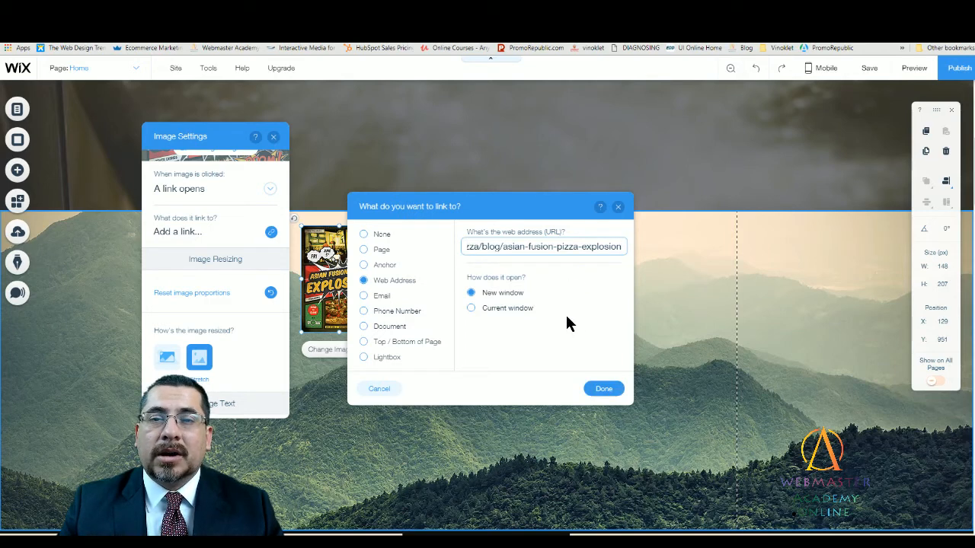
{"action": "left_click", "coordinate": [608, 390]}
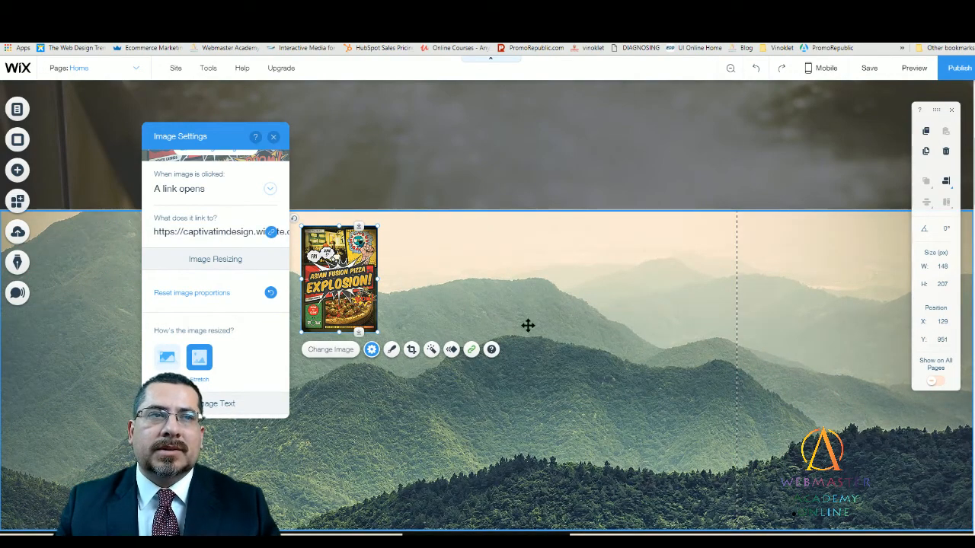
{"action": "left_click", "coordinate": [510, 264]}
- Enlarge the flyer to about 308 by 421 px and move it to about X 352, Y 972 on the mountain strip
{"action": "left_click", "coordinate": [339, 278]}
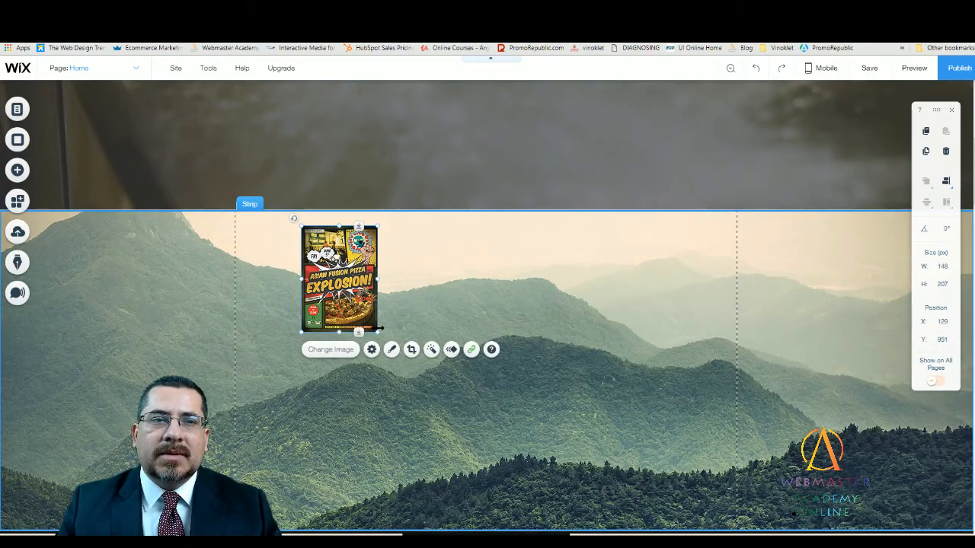
{"action": "left_click_drag", "start_coordinate": [376, 332], "coordinate": [460, 443]}
{"action": "left_click", "coordinate": [520, 259]}
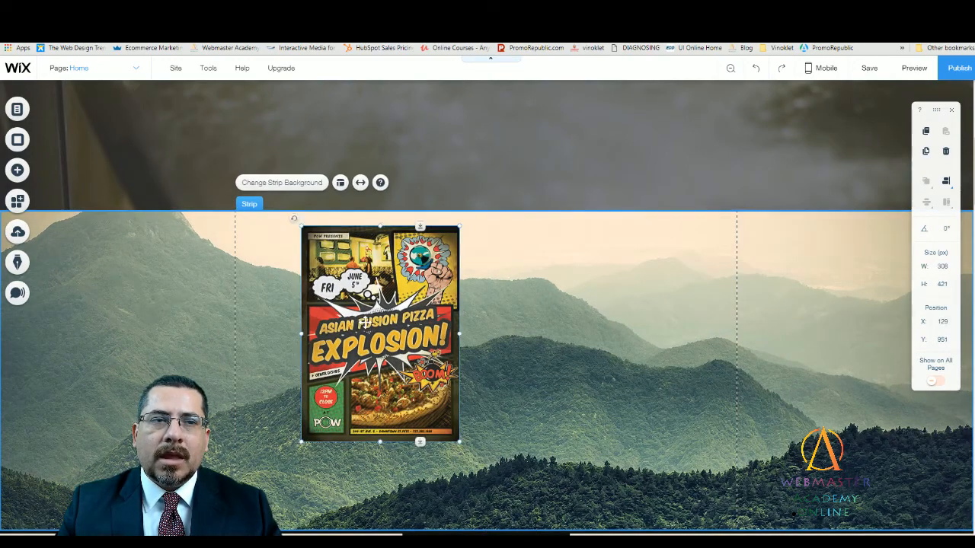
{"action": "left_click_drag", "start_coordinate": [375, 322], "coordinate": [490, 334]}
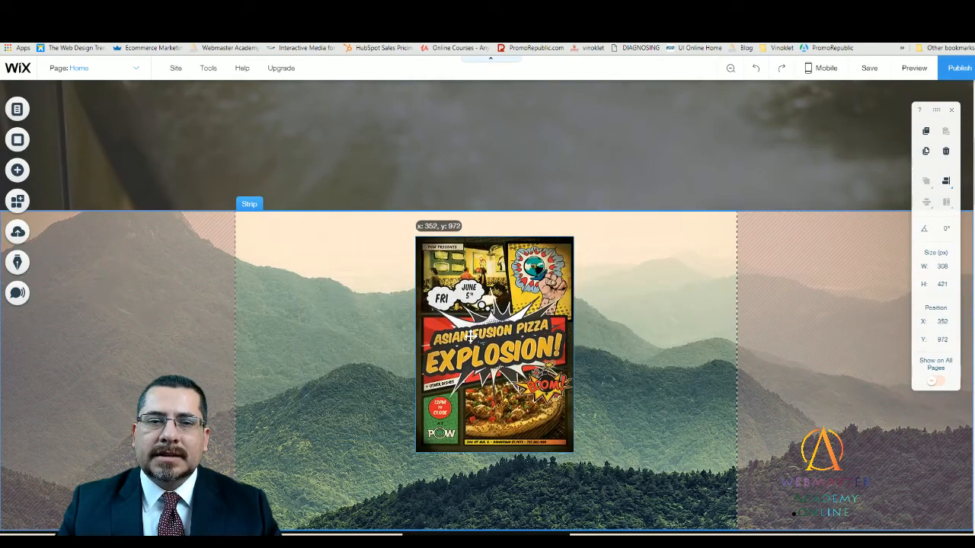
{"action": "left_click", "coordinate": [633, 343]}
- Shorten the mountain strip to a height of 585 px and move the flyer to X 310, Y 979
{"action": "scroll", "coordinate": [640, 358], "scroll_direction": "down", "scroll_amount": 1}
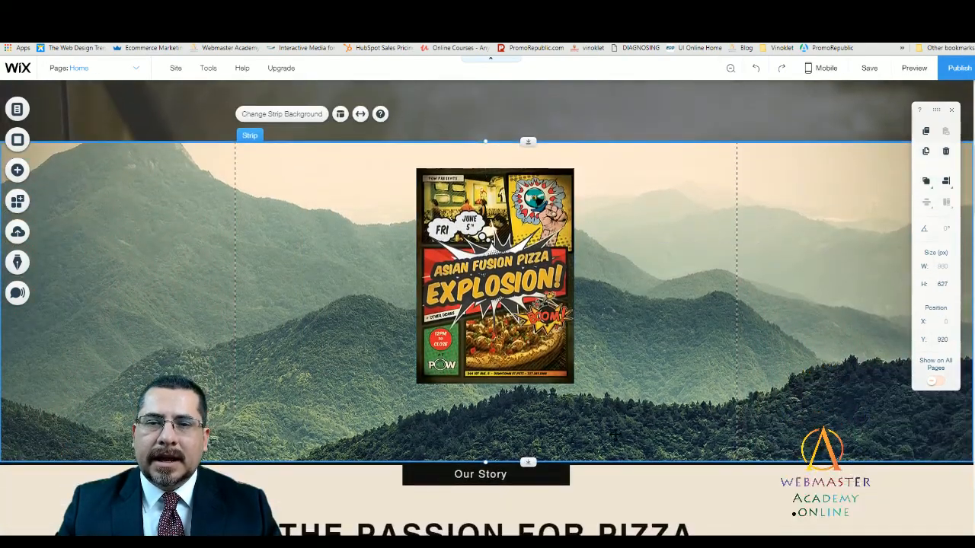
{"action": "left_click_drag", "start_coordinate": [528, 453], "coordinate": [527, 431]}
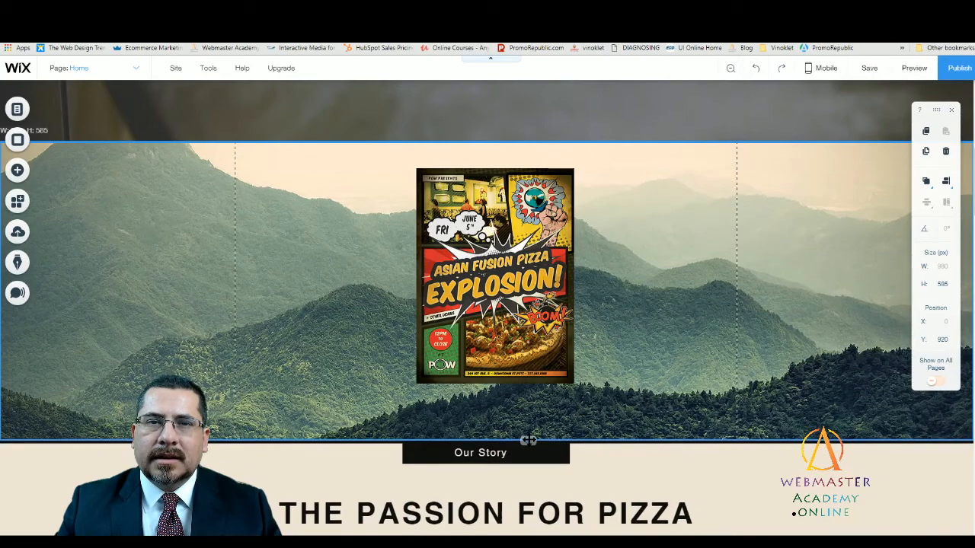
{"action": "scroll", "coordinate": [602, 320], "scroll_direction": "up", "scroll_amount": 1}
{"action": "left_click_drag", "start_coordinate": [528, 332], "coordinate": [507, 336]}
{"action": "left_click", "coordinate": [632, 342]}
- Open the background options of the mountain strip behind the flyer
{"action": "scroll", "coordinate": [586, 343], "scroll_direction": "up", "scroll_amount": 4}
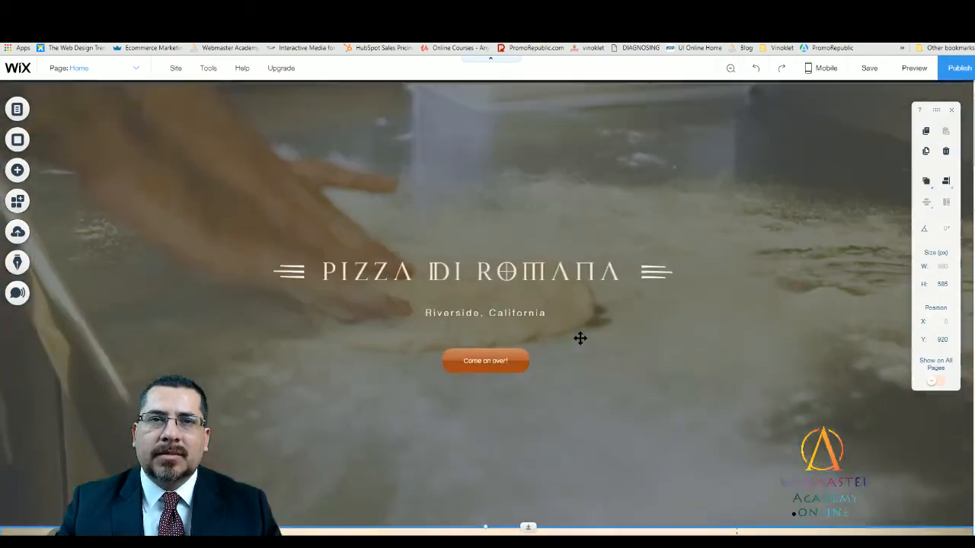
{"action": "scroll", "coordinate": [581, 339], "scroll_direction": "down", "scroll_amount": 3}
{"action": "scroll", "coordinate": [589, 341], "scroll_direction": "down", "scroll_amount": 2}
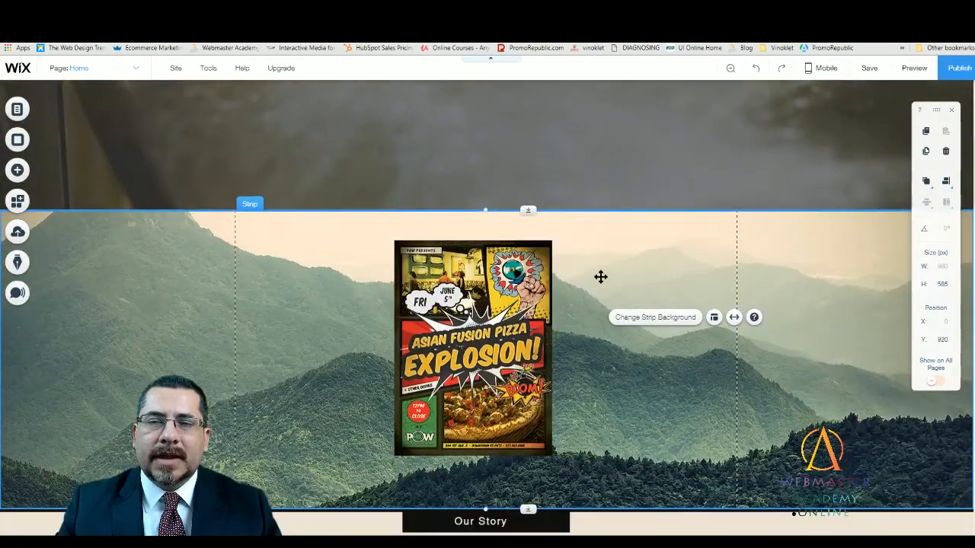
{"action": "left_click", "coordinate": [306, 265]}
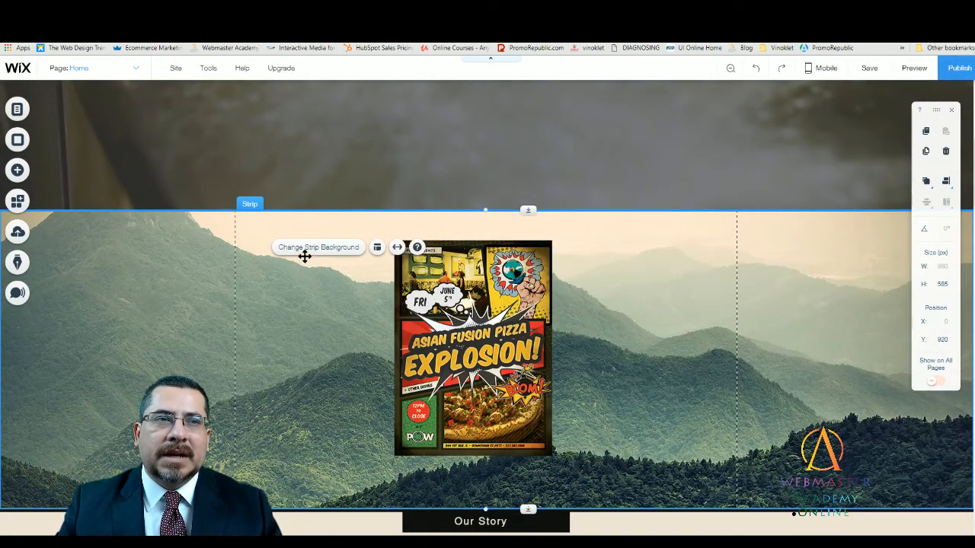
{"action": "left_click", "coordinate": [301, 249]}
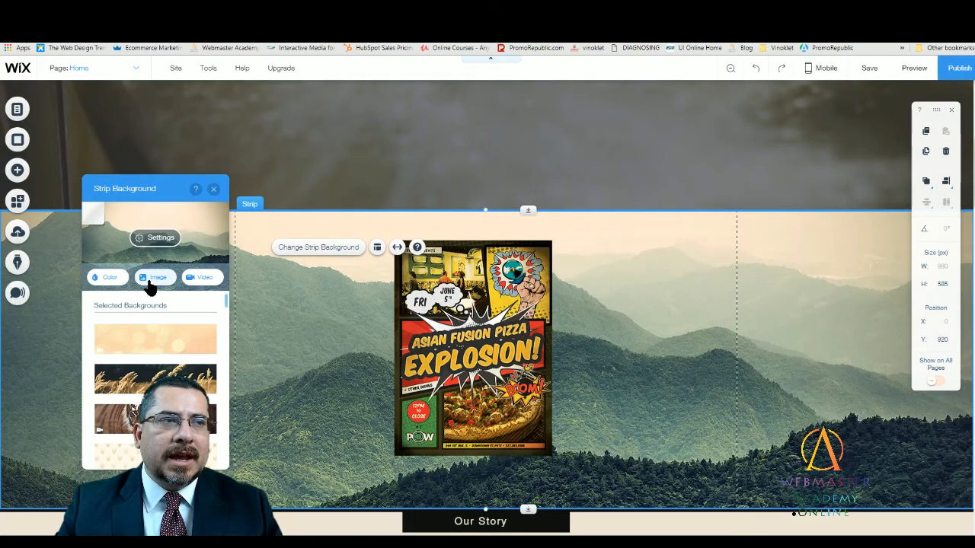
- Try orange and then white from the site colors as the strip's solid background
{"action": "left_click", "coordinate": [107, 277]}
{"action": "left_click", "coordinate": [147, 357]}
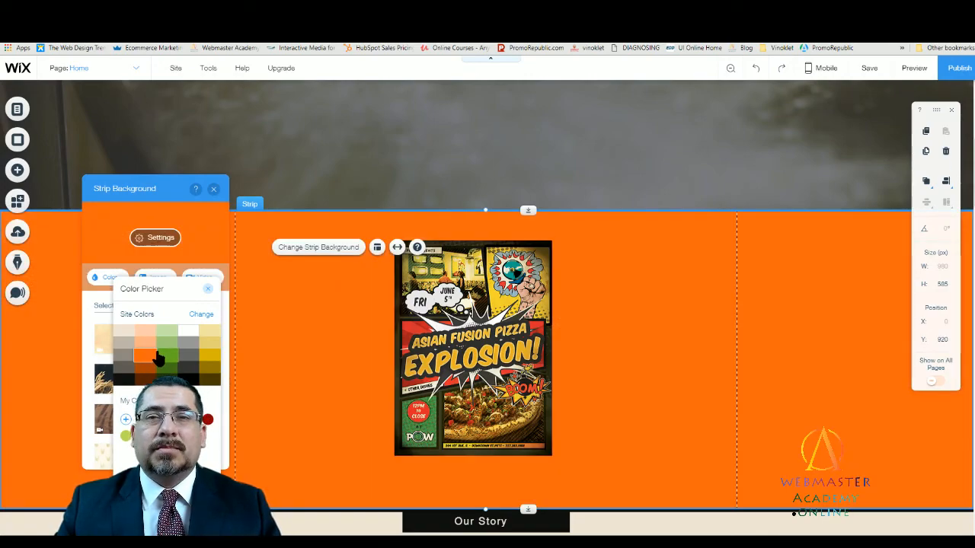
{"action": "left_click", "coordinate": [187, 332]}
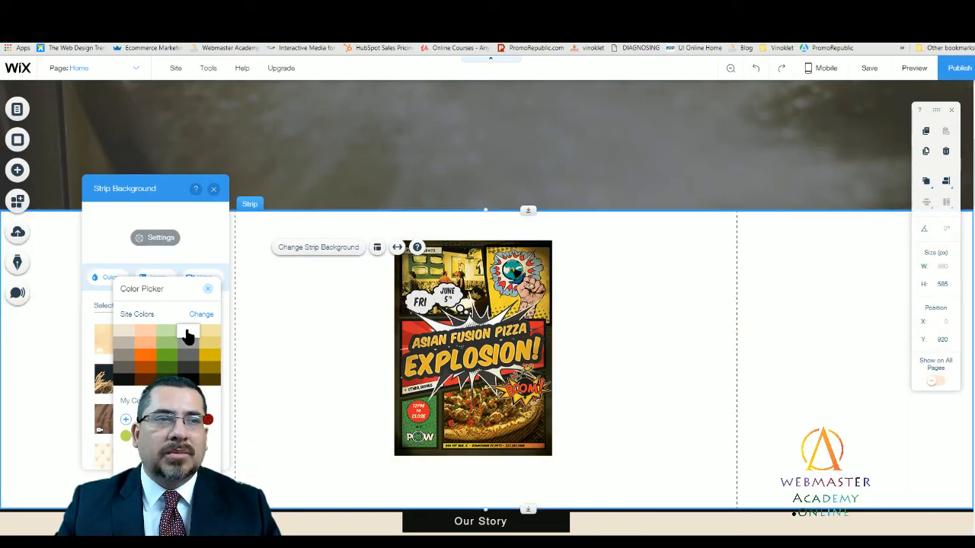
{"action": "left_click", "coordinate": [206, 289]}
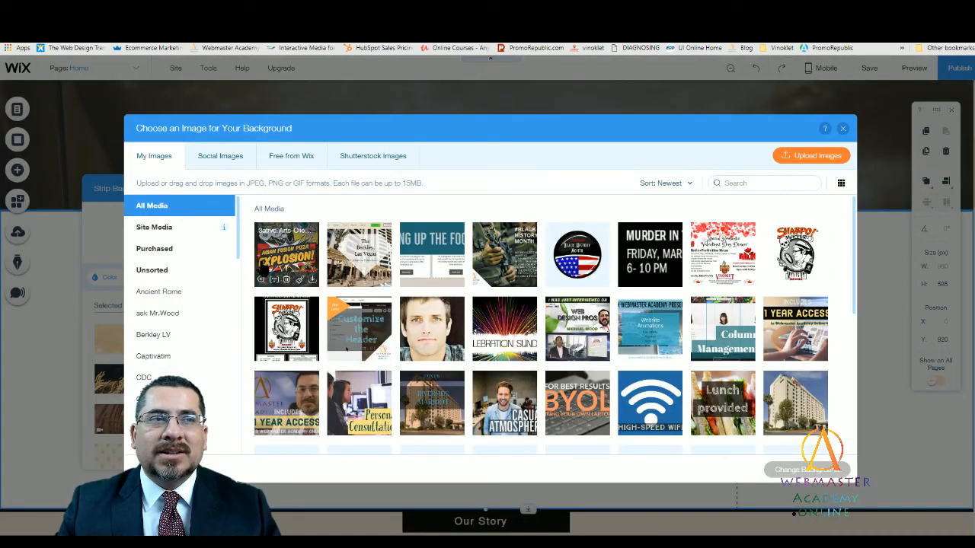
- Set the strip's background to the Brick Wall image from the free Wix textures
{"action": "left_click", "coordinate": [308, 158]}
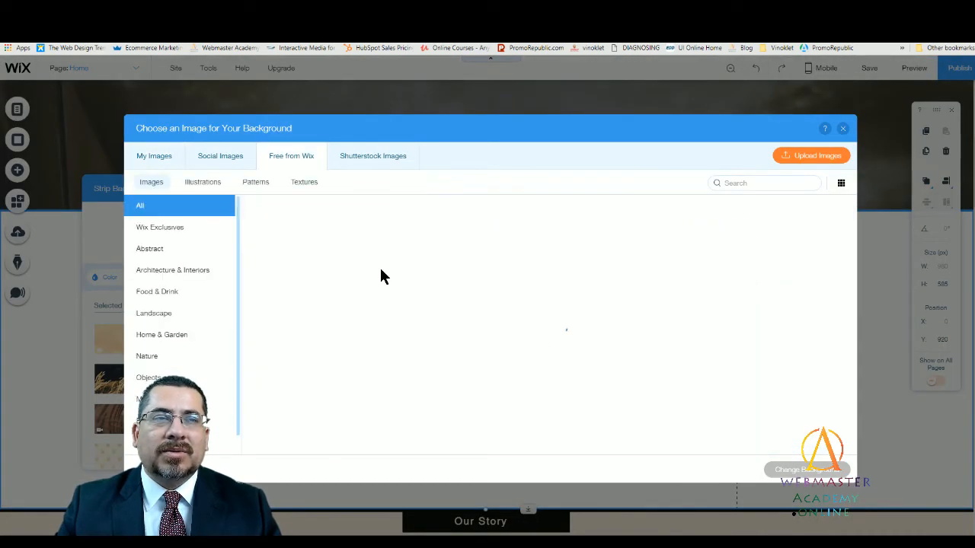
{"action": "left_click", "coordinate": [303, 184]}
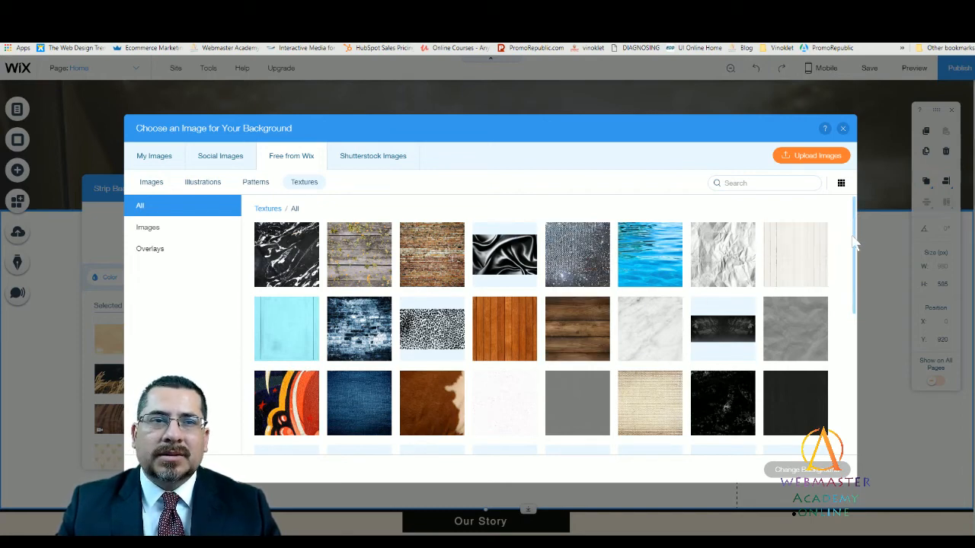
{"action": "left_click_drag", "start_coordinate": [852, 246], "coordinate": [851, 413]}
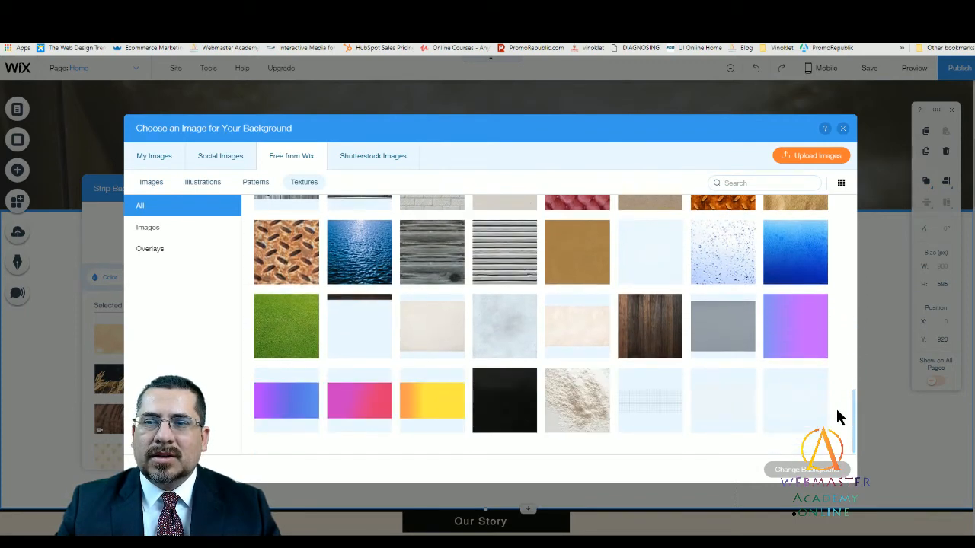
{"action": "left_click_drag", "start_coordinate": [855, 412], "coordinate": [856, 402]}
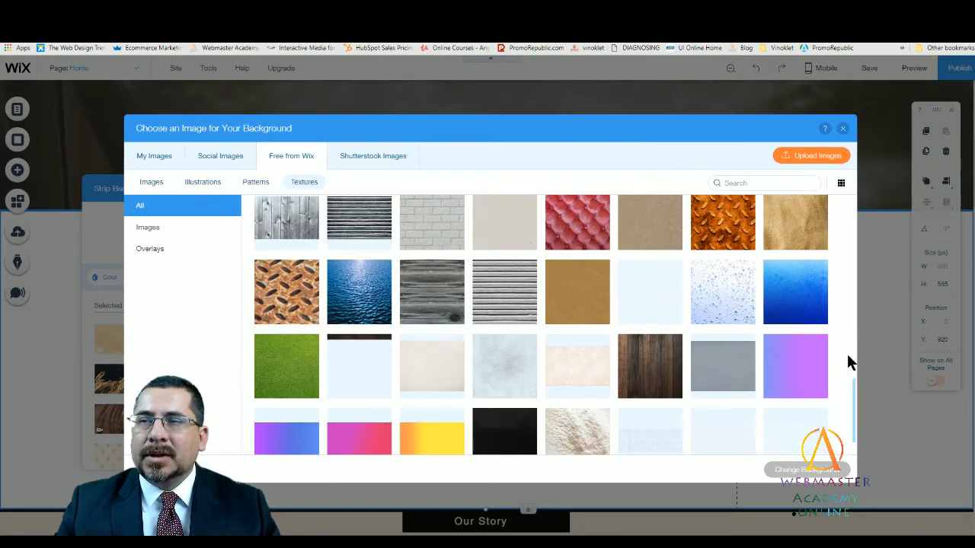
{"action": "left_click_drag", "start_coordinate": [853, 419], "coordinate": [849, 241]}
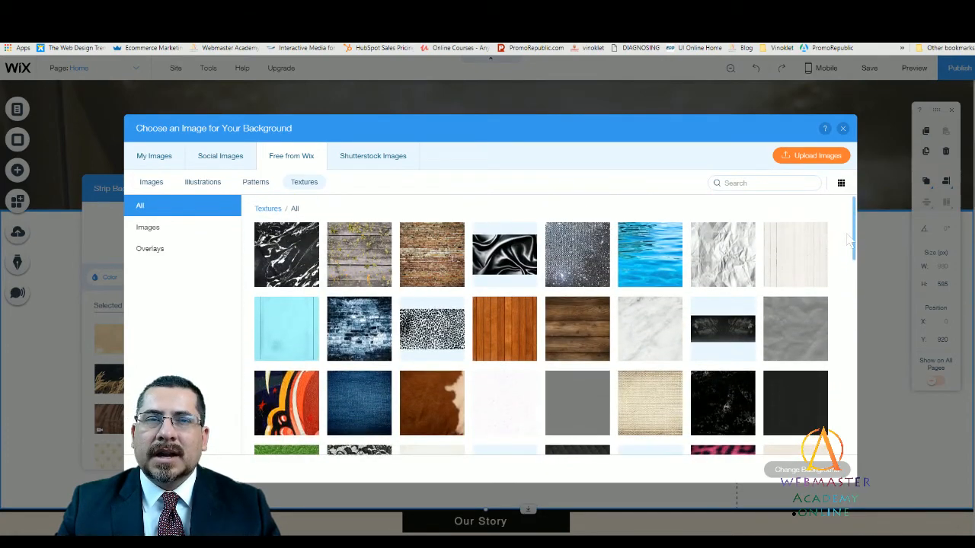
{"action": "left_click", "coordinate": [414, 251]}
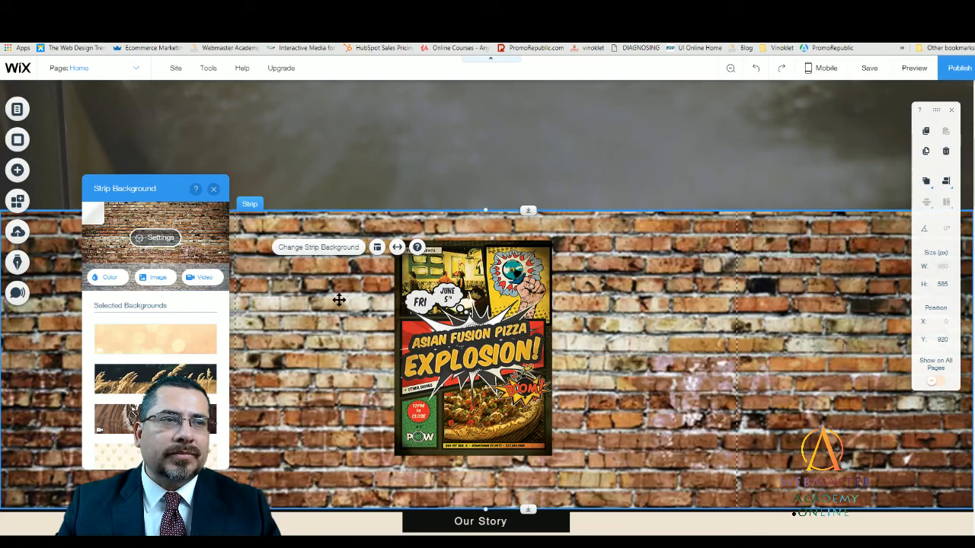
- Move the flyer off centre toward the left side of the brick wall strip and slightly upward
{"action": "left_click", "coordinate": [450, 353]}
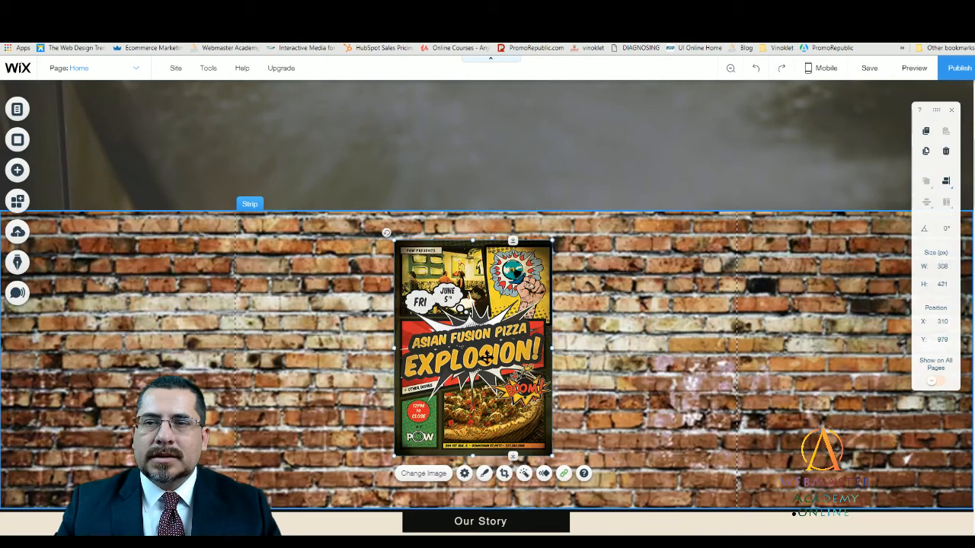
{"action": "left_click", "coordinate": [653, 381]}
{"action": "left_click", "coordinate": [490, 382]}
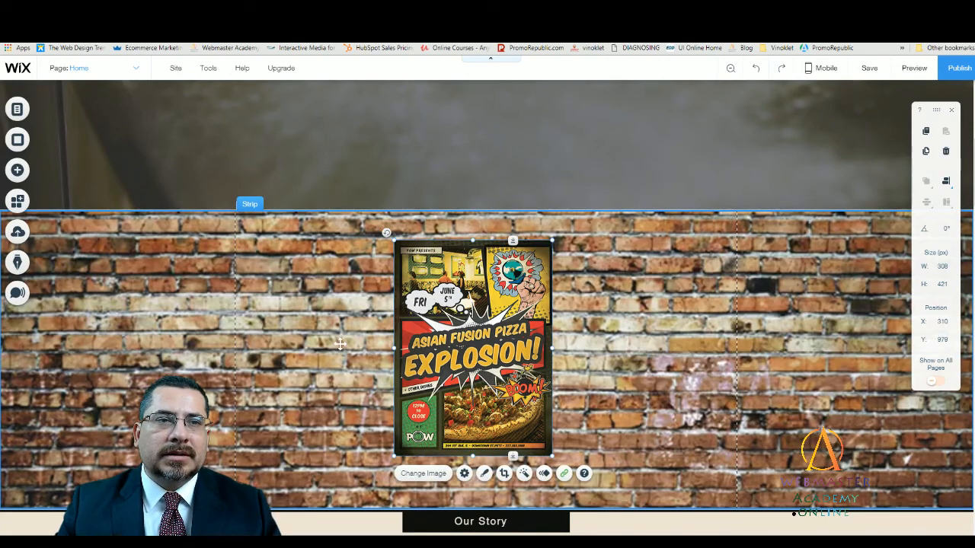
{"action": "left_click", "coordinate": [340, 344]}
{"action": "left_click_drag", "start_coordinate": [526, 388], "coordinate": [444, 376]}
{"action": "left_click", "coordinate": [577, 378]}
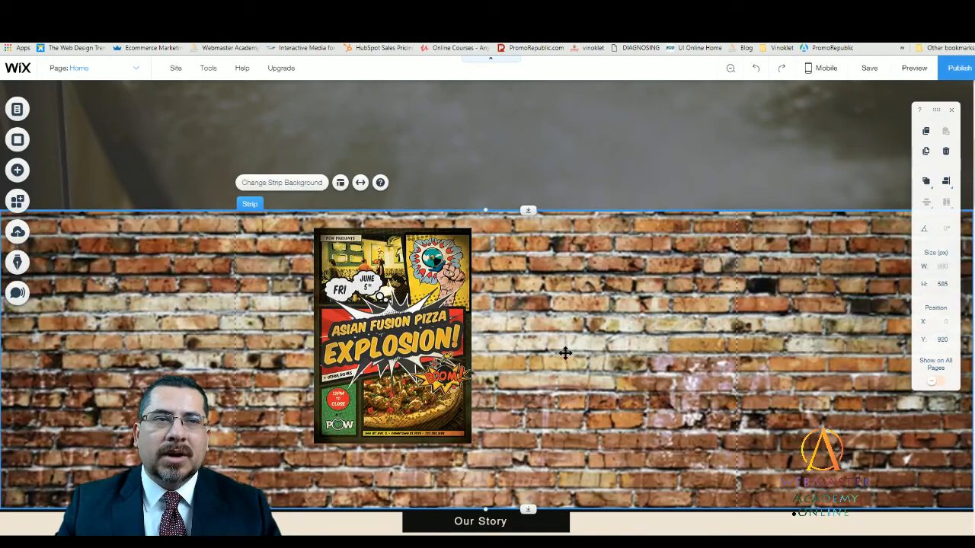
- Set the color behind the brick wall image to dark red #8B0000 and lower the image opacity to 0%
{"action": "left_click", "coordinate": [279, 183]}
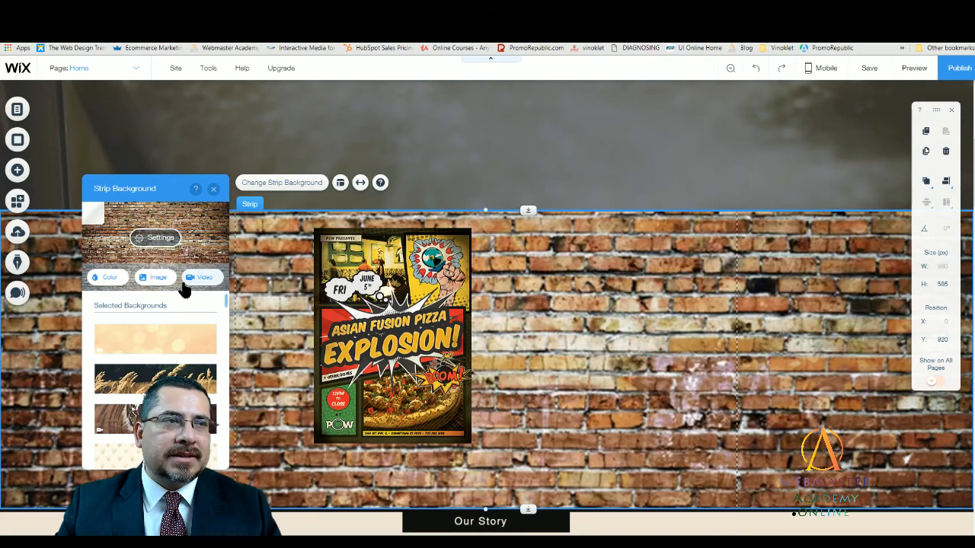
{"action": "left_click", "coordinate": [152, 242]}
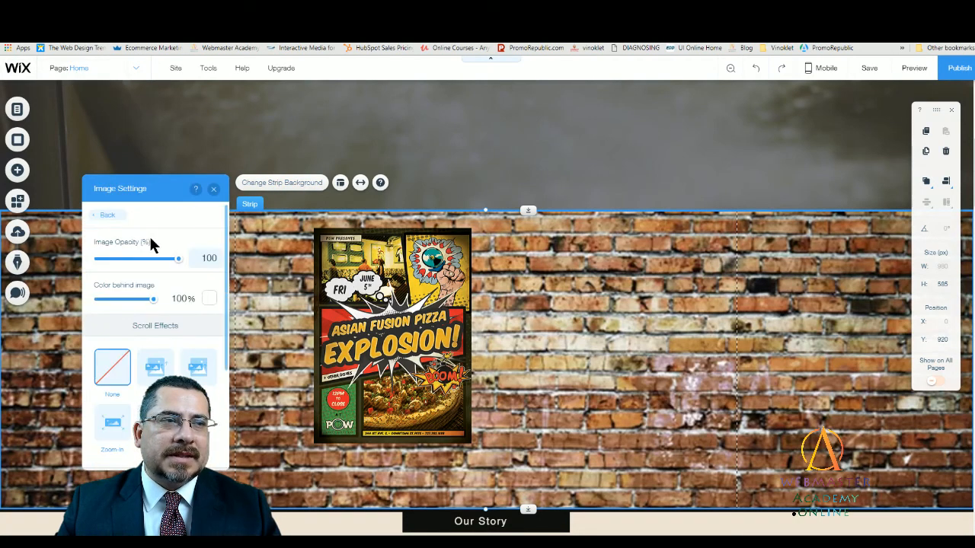
{"action": "left_click", "coordinate": [208, 298]}
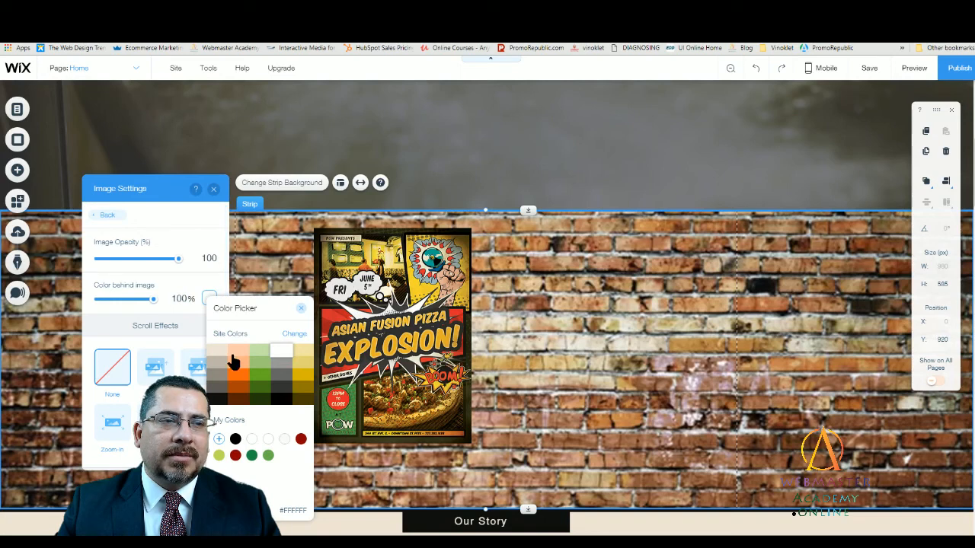
{"action": "left_click", "coordinate": [244, 398]}
{"action": "left_click", "coordinate": [301, 438]}
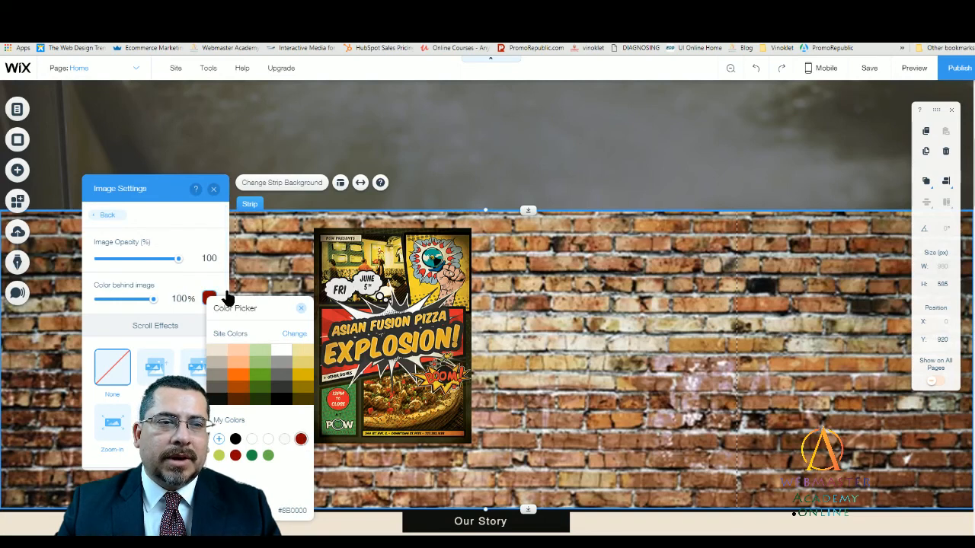
{"action": "left_click", "coordinate": [205, 222]}
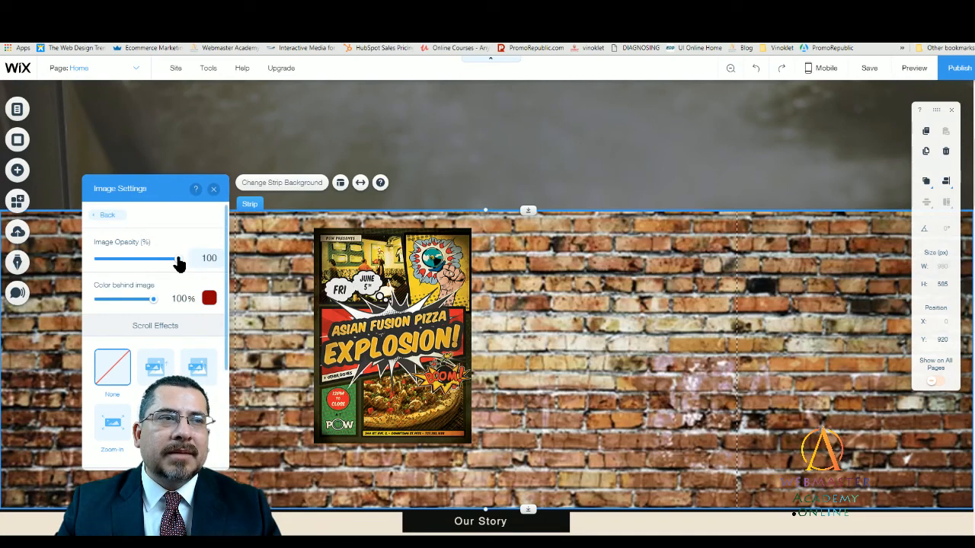
{"action": "left_click_drag", "start_coordinate": [177, 263], "coordinate": [76, 266]}
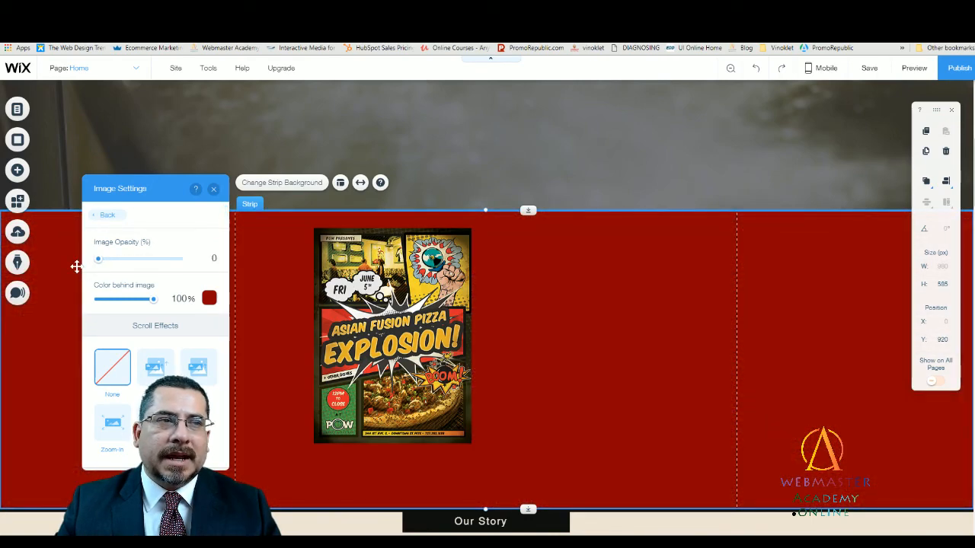
- Add the custom brownish red #6E2D2D to My Colors and use it as the color behind the strip's image
{"action": "left_click", "coordinate": [206, 299]}
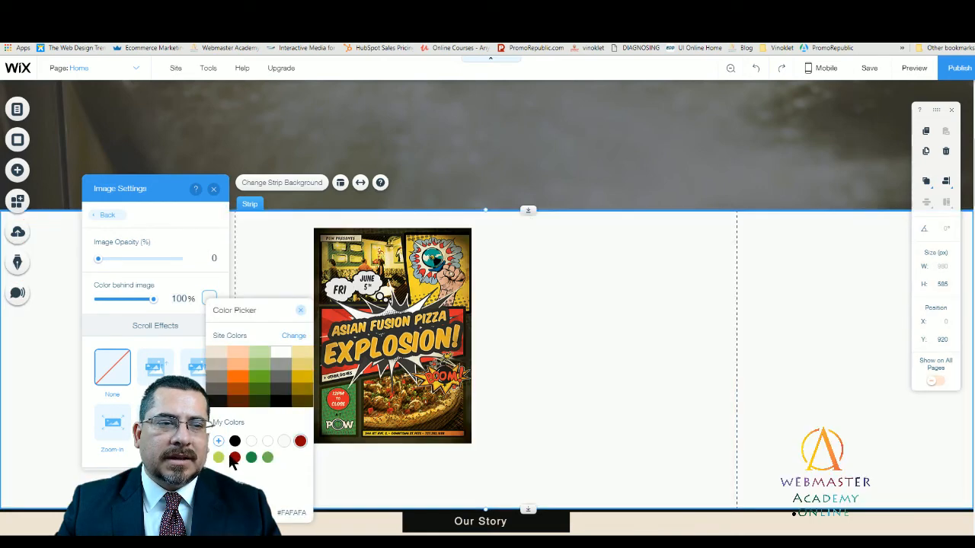
{"action": "left_click", "coordinate": [251, 457]}
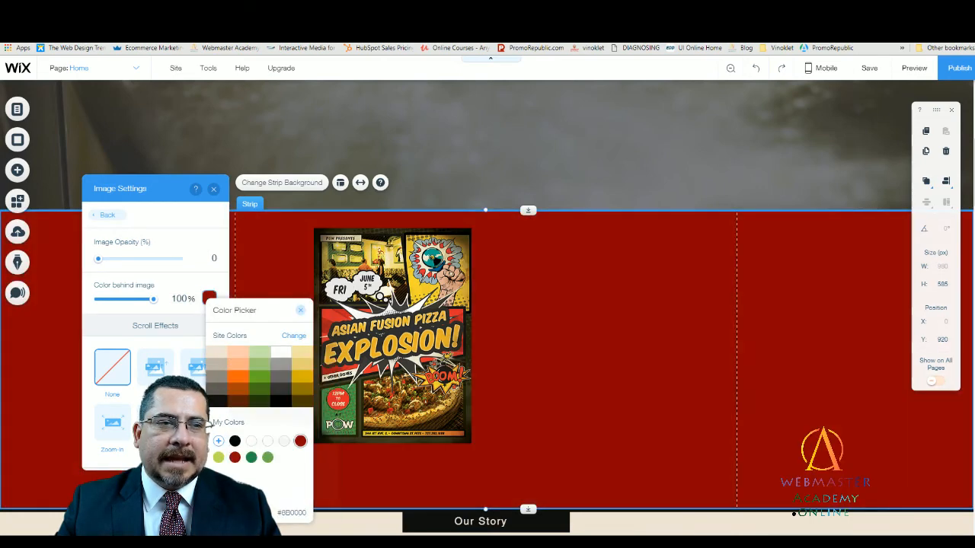
{"action": "left_click", "coordinate": [218, 441]}
{"action": "left_click", "coordinate": [296, 392]}
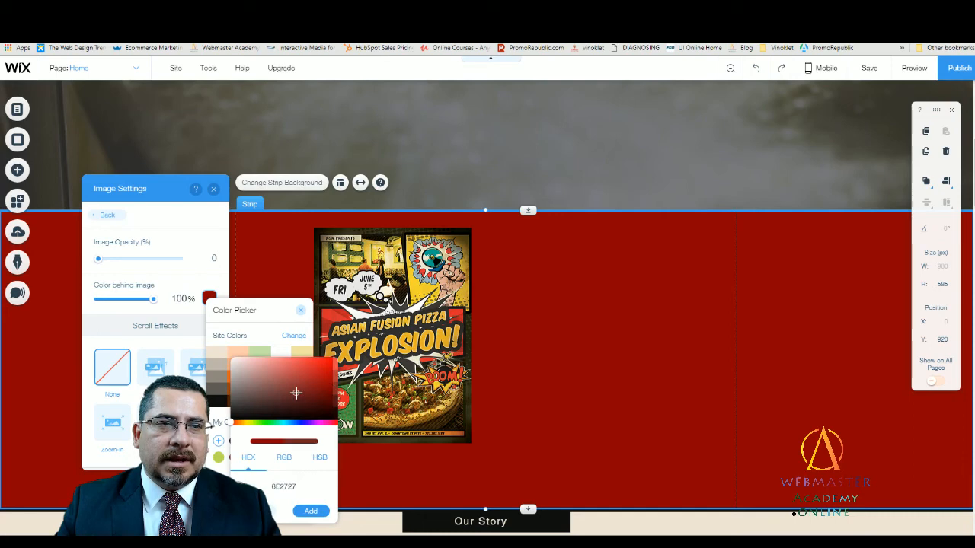
{"action": "left_click", "coordinate": [296, 384]}
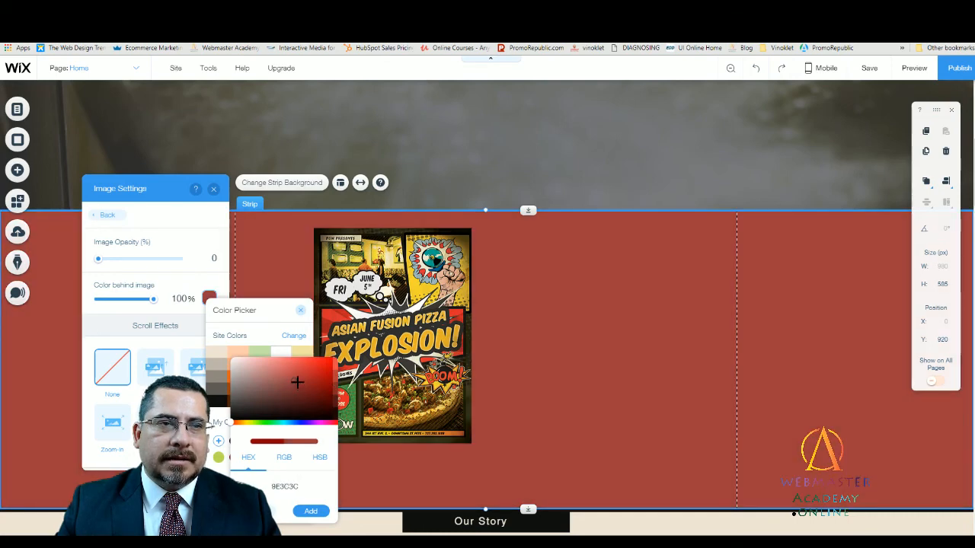
{"action": "left_click_drag", "start_coordinate": [297, 382], "coordinate": [290, 393]}
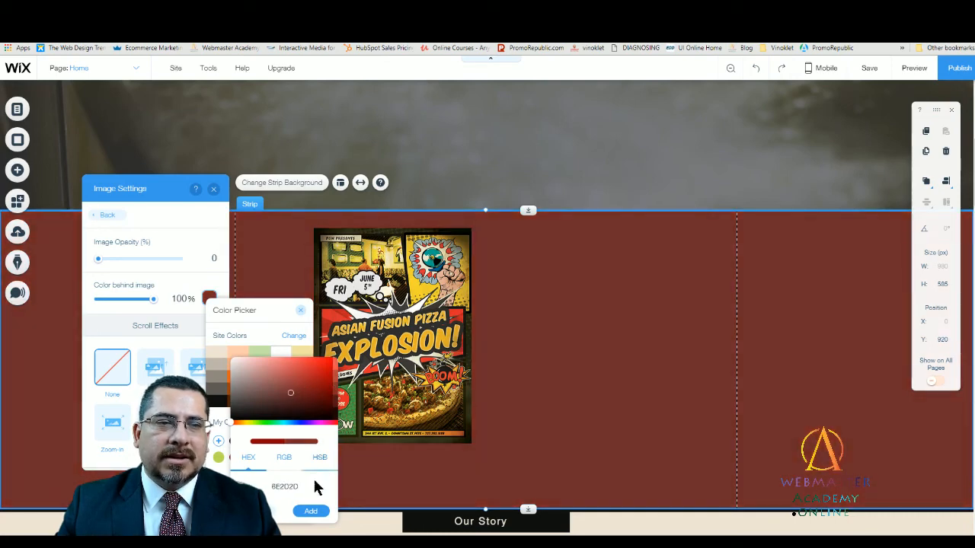
{"action": "left_click", "coordinate": [309, 512]}
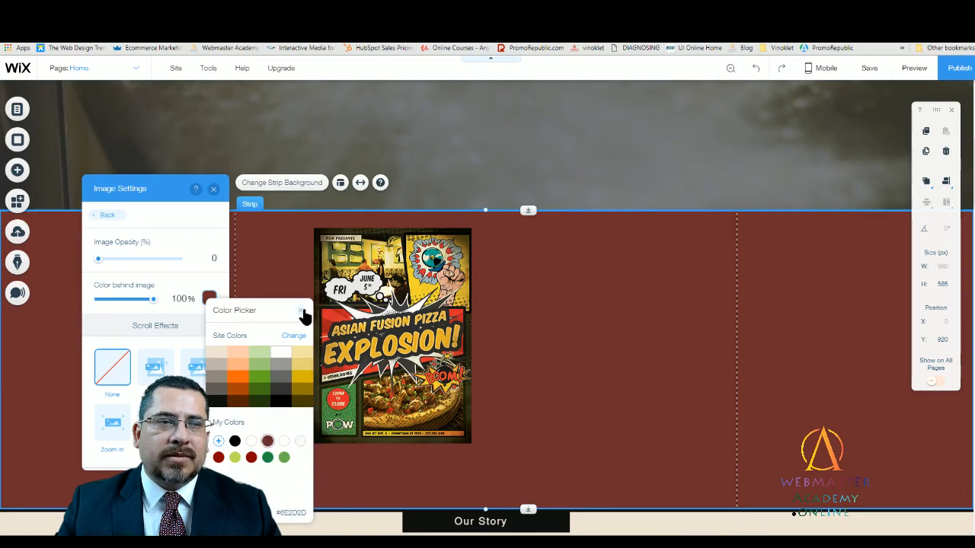
{"action": "left_click", "coordinate": [301, 310]}
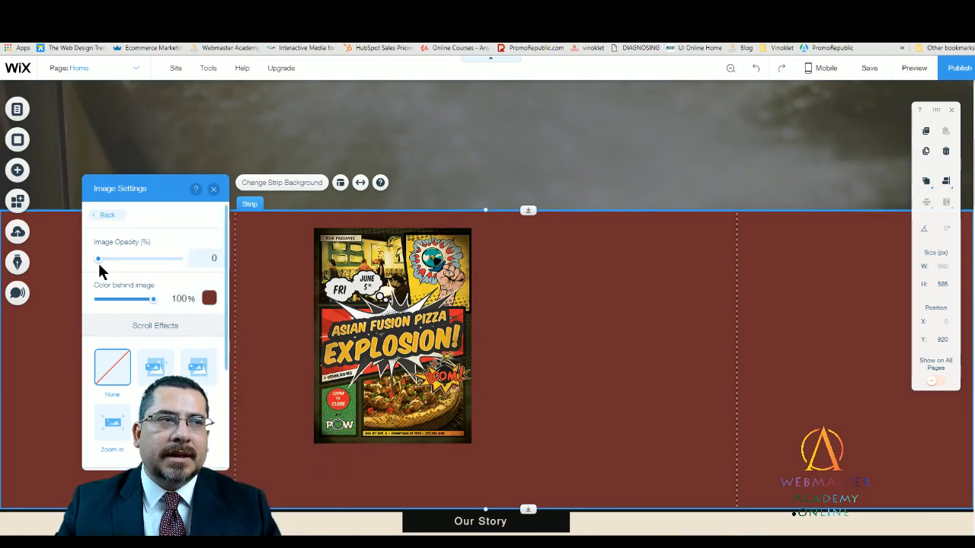
- Set the brick wall image's opacity to 22% and review the tinted strip together with the page header
{"action": "left_click_drag", "start_coordinate": [98, 259], "coordinate": [114, 260]}
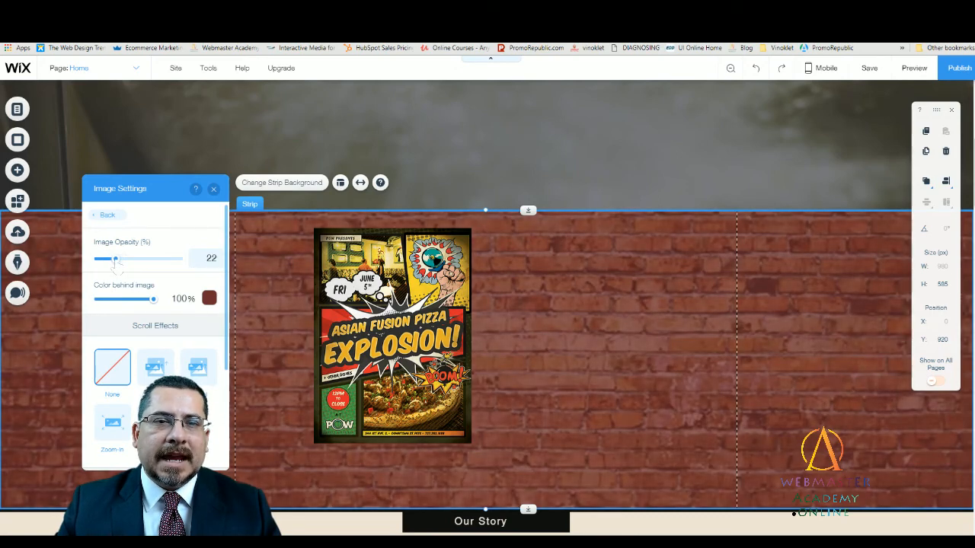
{"action": "left_click", "coordinate": [214, 190]}
{"action": "left_click", "coordinate": [548, 317]}
{"action": "scroll", "coordinate": [536, 307], "scroll_direction": "up", "scroll_amount": 5}
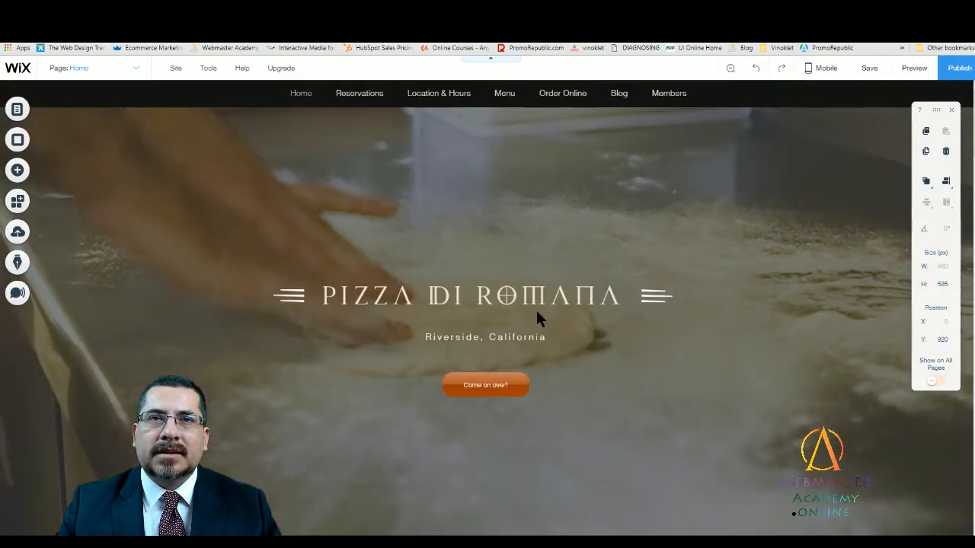
{"action": "scroll", "coordinate": [540, 325], "scroll_direction": "down", "scroll_amount": 4}
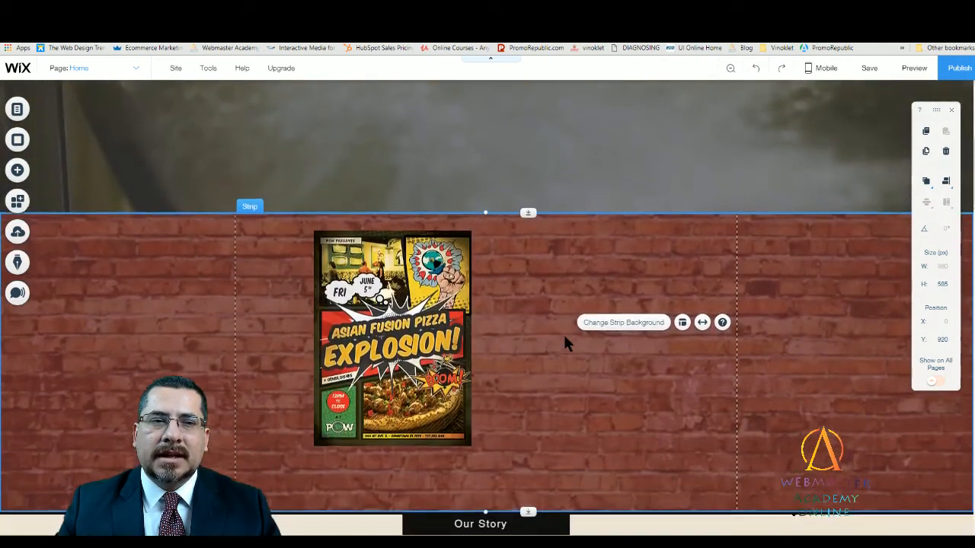
- Nudge the flyer to x 141, y 964 and look through its image frame designs
{"action": "mouse_move", "coordinate": [425, 317]}
{"action": "left_mouse_down"}
{"action": "mouse_move", "coordinate": [409, 340]}
{"action": "mouse_move", "coordinate": [419, 321]}
{"action": "left_mouse_up"}
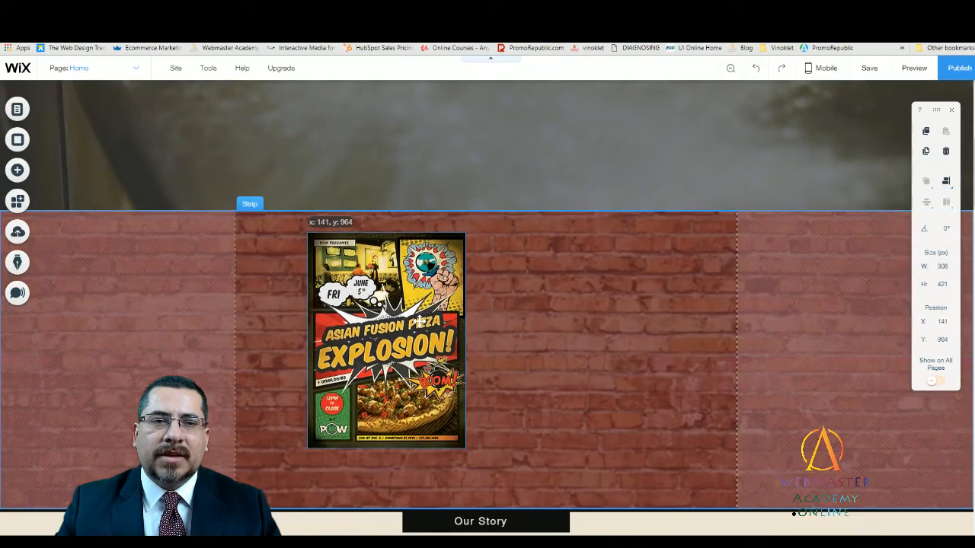
{"action": "left_click", "coordinate": [526, 368]}
{"action": "left_click", "coordinate": [412, 344]}
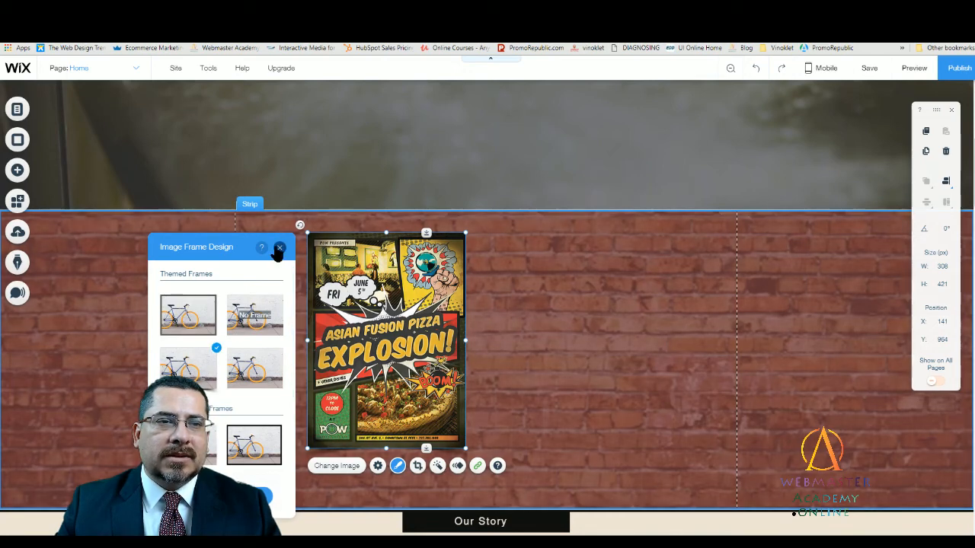
{"action": "left_click", "coordinate": [279, 247]}
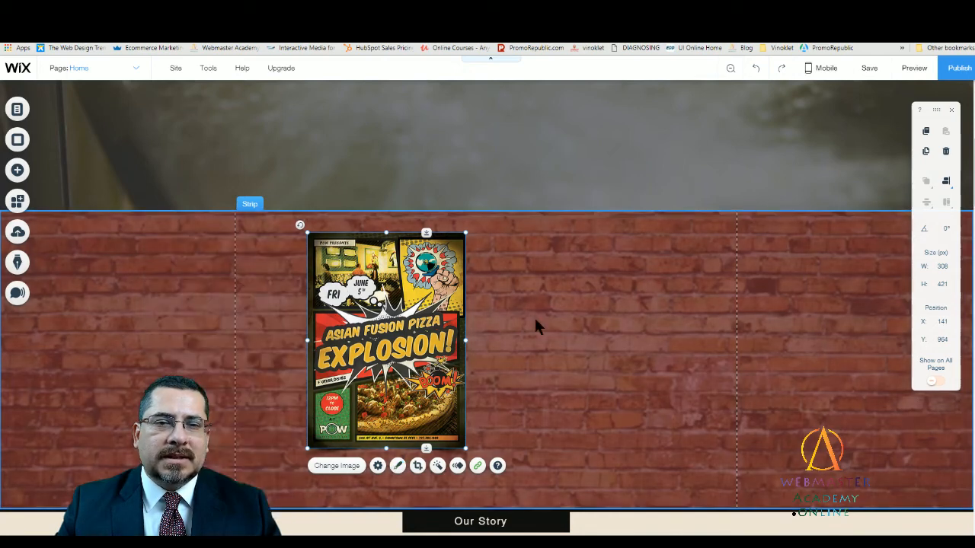
{"action": "left_click", "coordinate": [540, 327]}
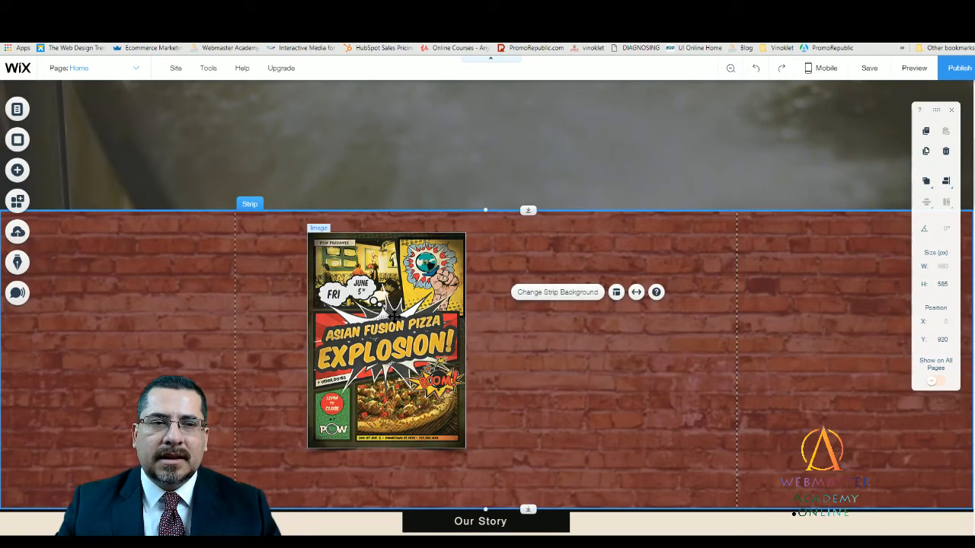
- Move the flyer to x 150, y 985 on the brick wall strip
{"action": "left_click_drag", "start_coordinate": [395, 317], "coordinate": [397, 338]}
{"action": "left_click", "coordinate": [589, 431]}
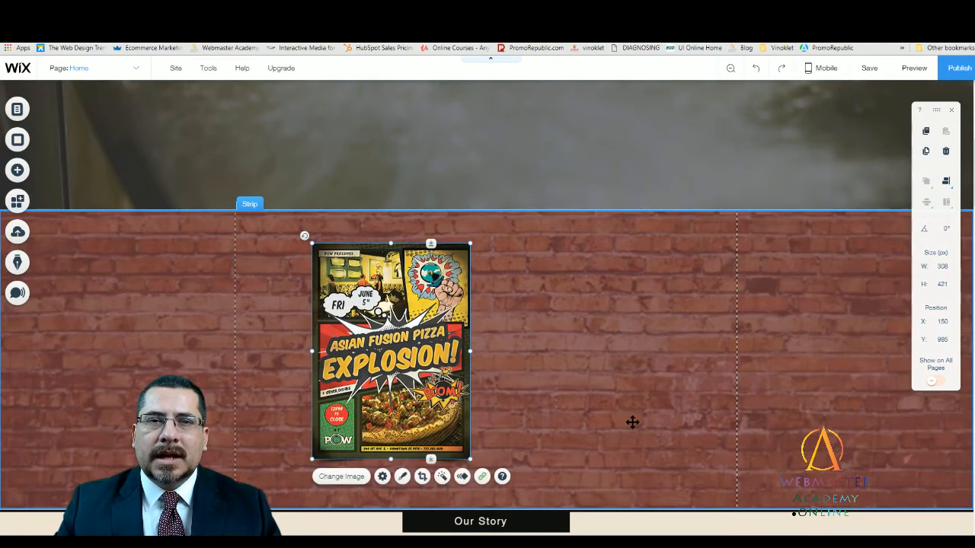
{"action": "left_click", "coordinate": [627, 431]}
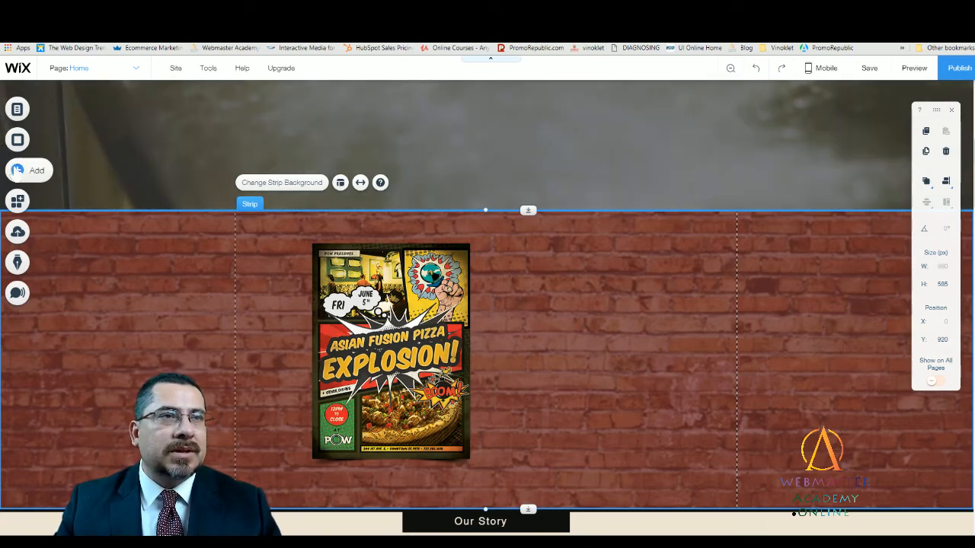
- Add the saved button style from My Buttons to the brick wall strip, to the right of the flyer's lower half
{"action": "left_click", "coordinate": [17, 171]}
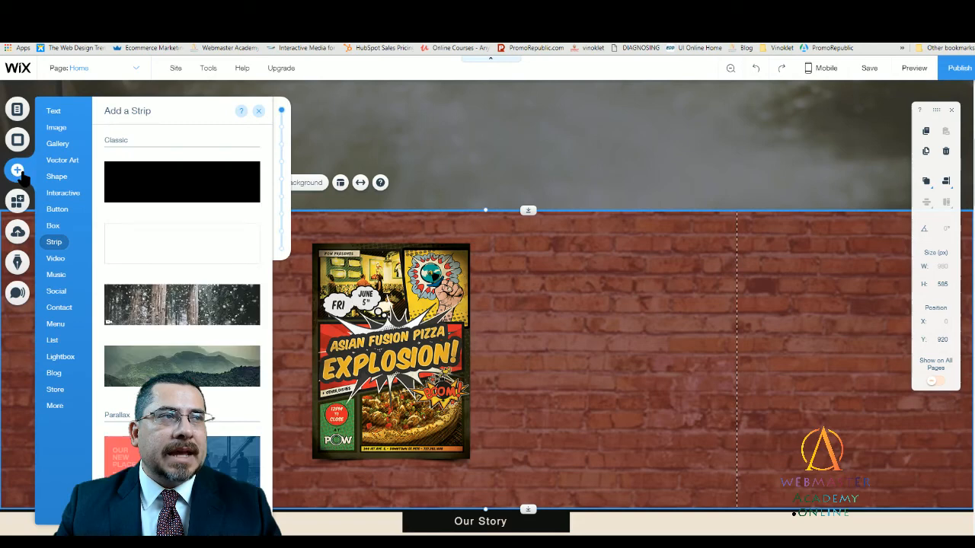
{"action": "left_click", "coordinate": [58, 209]}
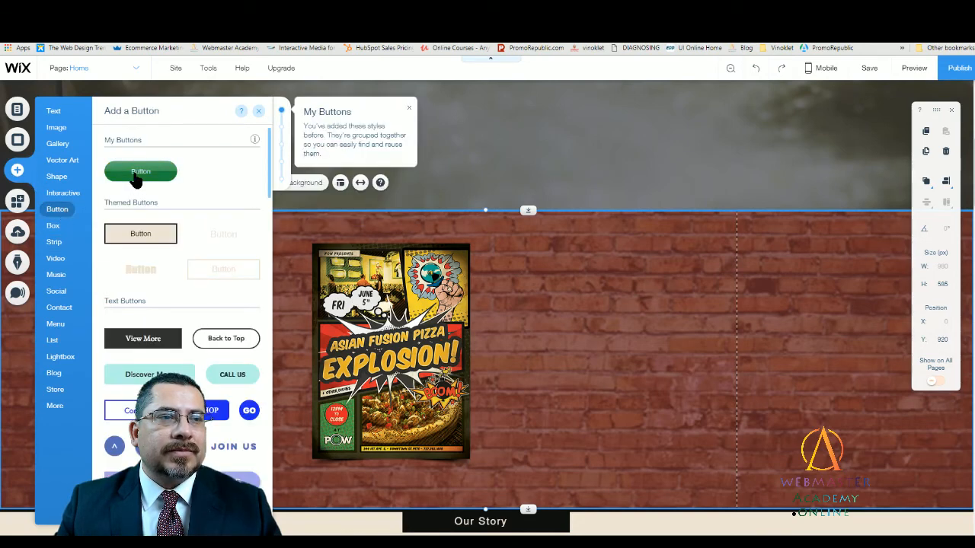
{"action": "left_click_drag", "start_coordinate": [138, 176], "coordinate": [580, 402]}
{"action": "left_click", "coordinate": [617, 449]}
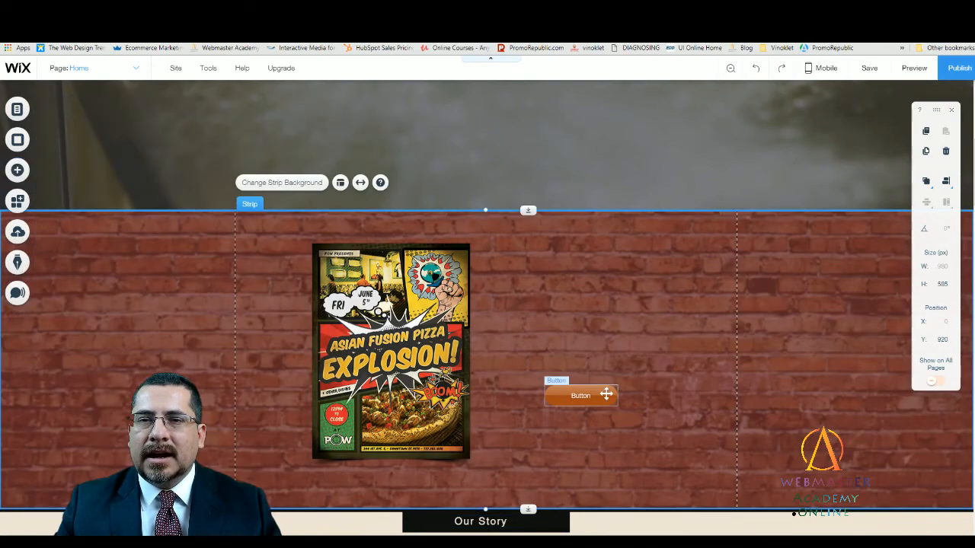
- Customize the new button's regular fill color to the dark green #437117 from the site colors
{"action": "left_click", "coordinate": [606, 395]}
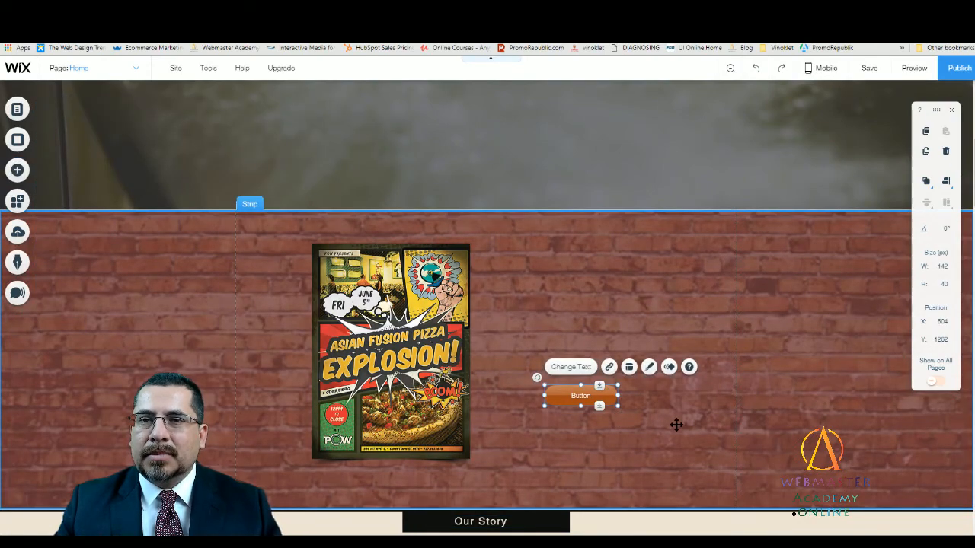
{"action": "left_click", "coordinate": [650, 368]}
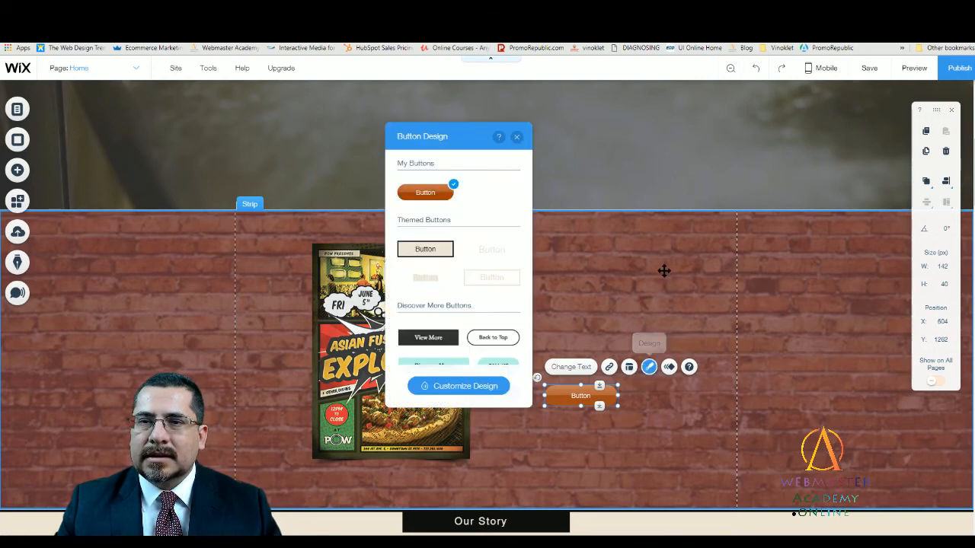
{"action": "left_click", "coordinate": [475, 390]}
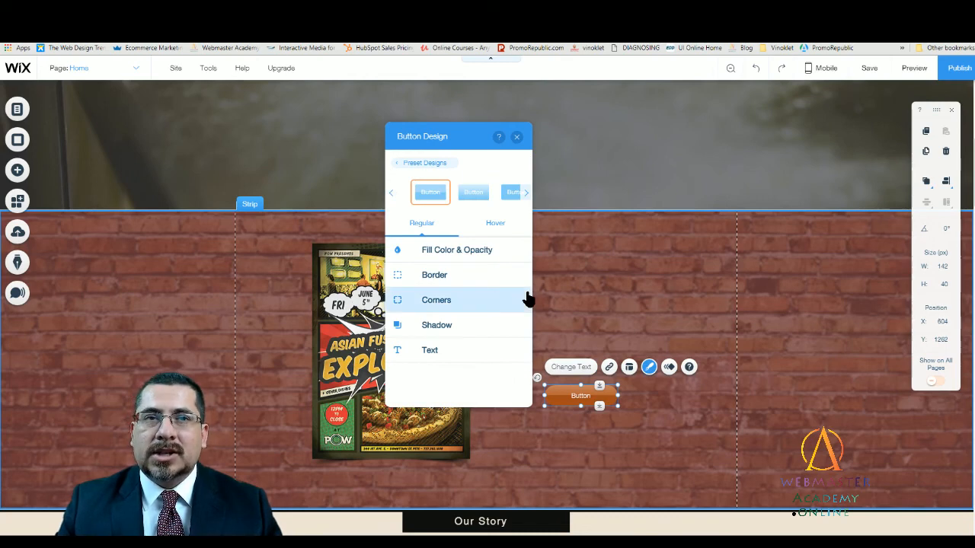
{"action": "left_click", "coordinate": [457, 251]}
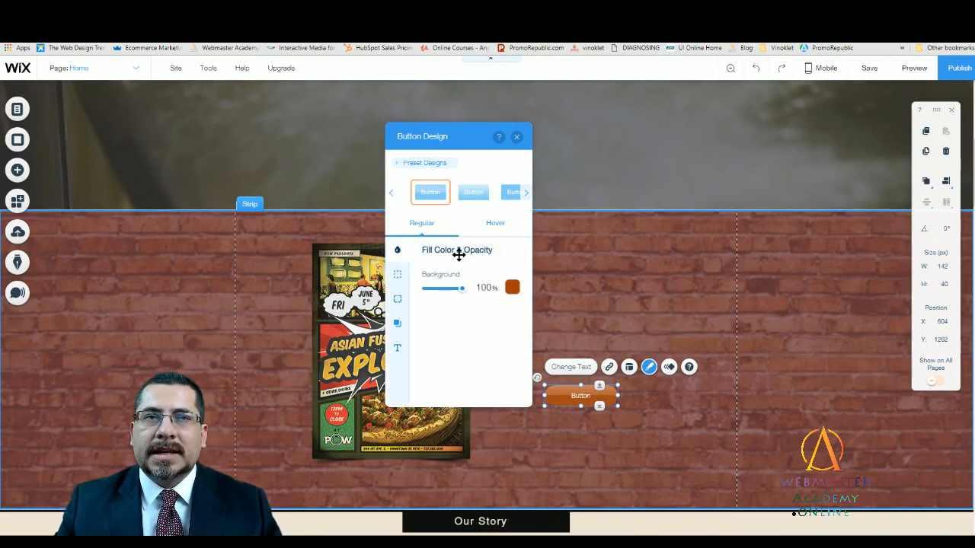
{"action": "left_click", "coordinate": [512, 289]}
{"action": "left_click", "coordinate": [432, 253]}
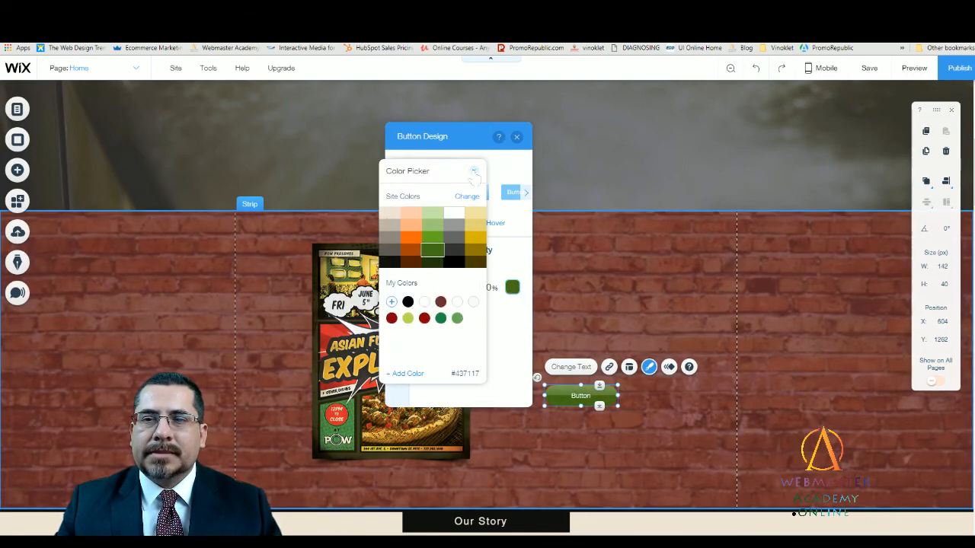
{"action": "left_click", "coordinate": [473, 171]}
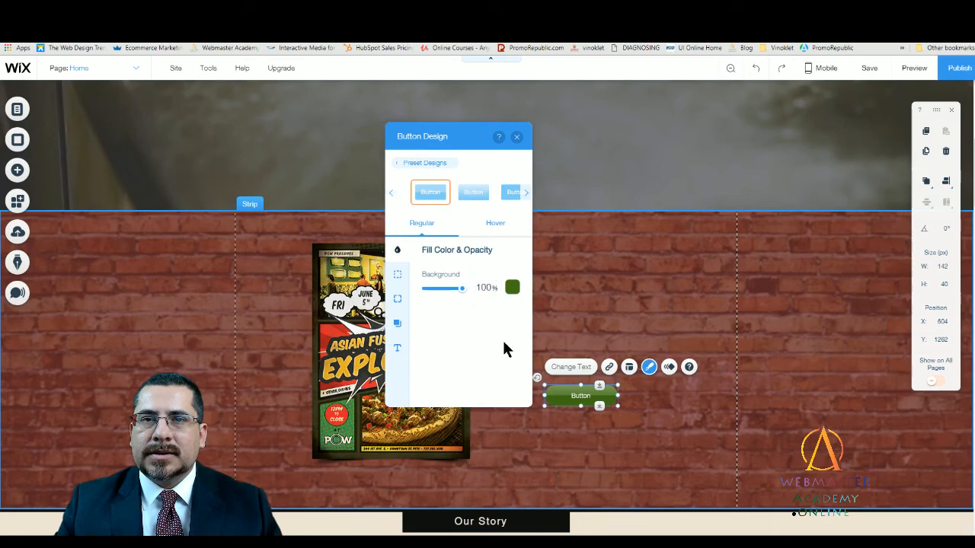
- Try golden yellow from the site colors as the button's hover fill color and close the button design options
{"action": "left_click", "coordinate": [493, 227]}
{"action": "left_click", "coordinate": [512, 288]}
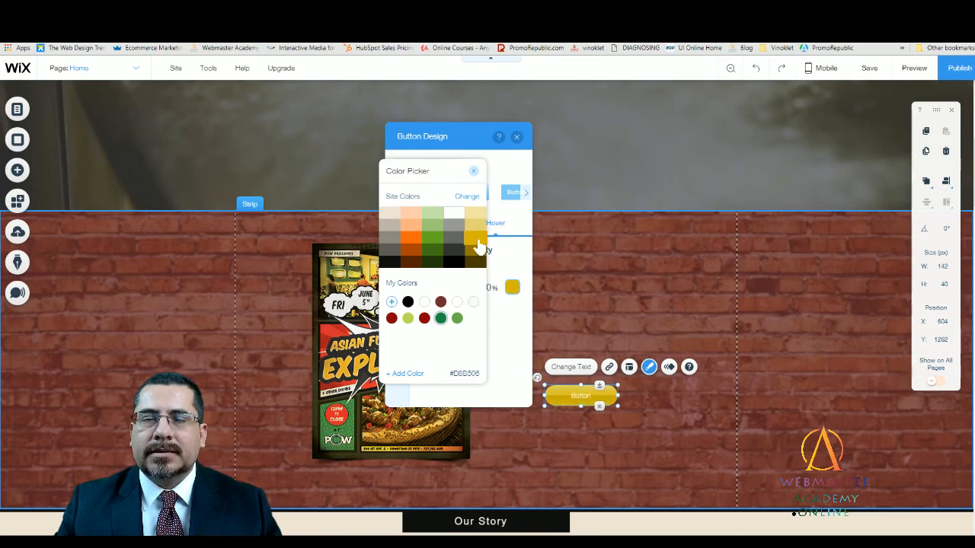
{"action": "left_click", "coordinate": [503, 324]}
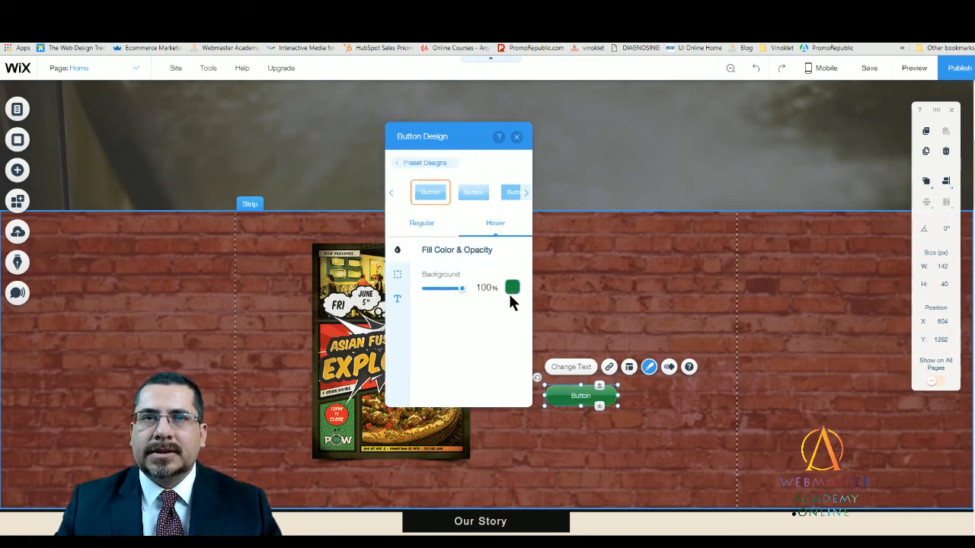
{"action": "left_click", "coordinate": [516, 138]}
- Preview the Home page to check the button in the strip, return to the editor and reopen the button's design options
{"action": "key", "text": "Escape"}
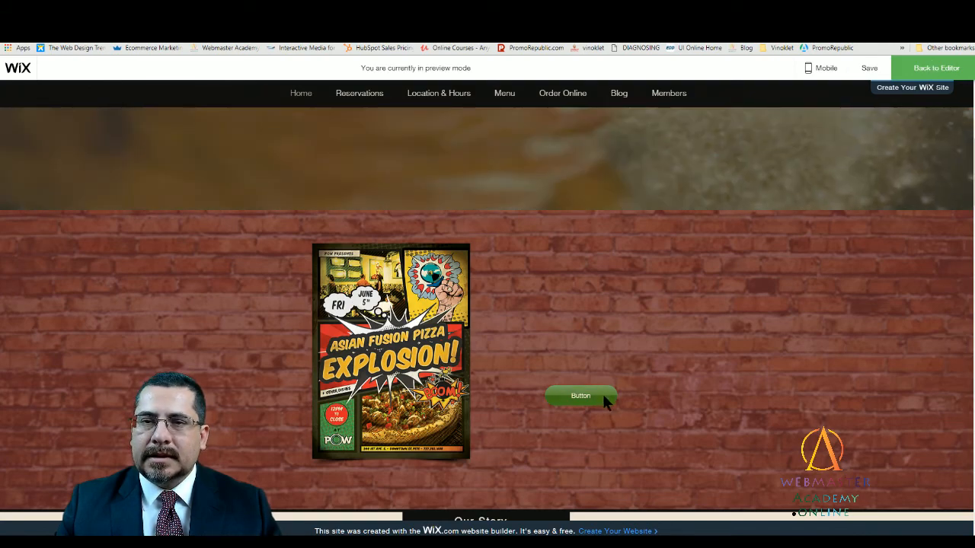
{"action": "left_click", "coordinate": [936, 67]}
{"action": "left_click", "coordinate": [569, 390]}
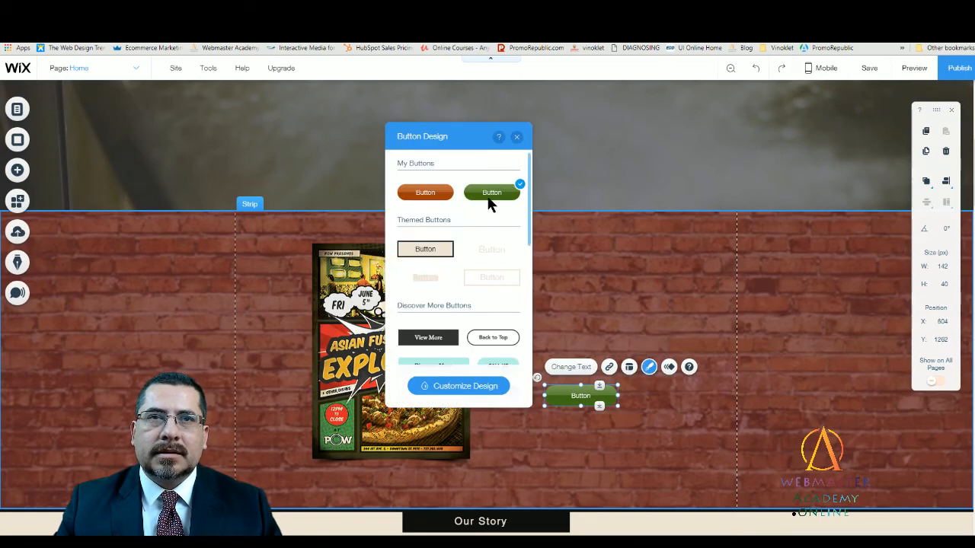
- Set the button's hover fill color to golden yellow from the site colors, compare it with the regular state and close the design options
{"action": "left_click", "coordinate": [478, 388]}
{"action": "left_click_drag", "start_coordinate": [500, 146], "coordinate": [409, 174]}
{"action": "left_click", "coordinate": [413, 256]}
{"action": "left_click", "coordinate": [422, 318]}
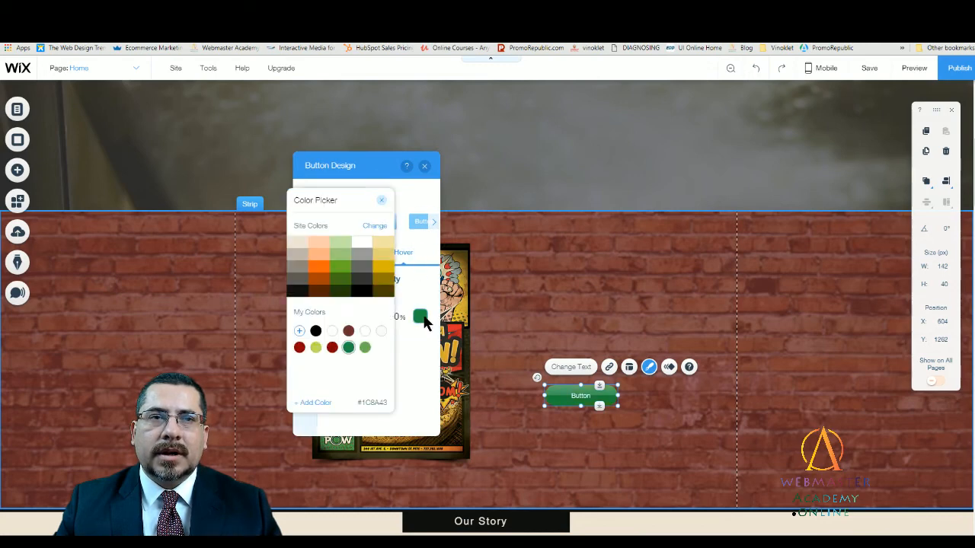
{"action": "left_click", "coordinate": [386, 268]}
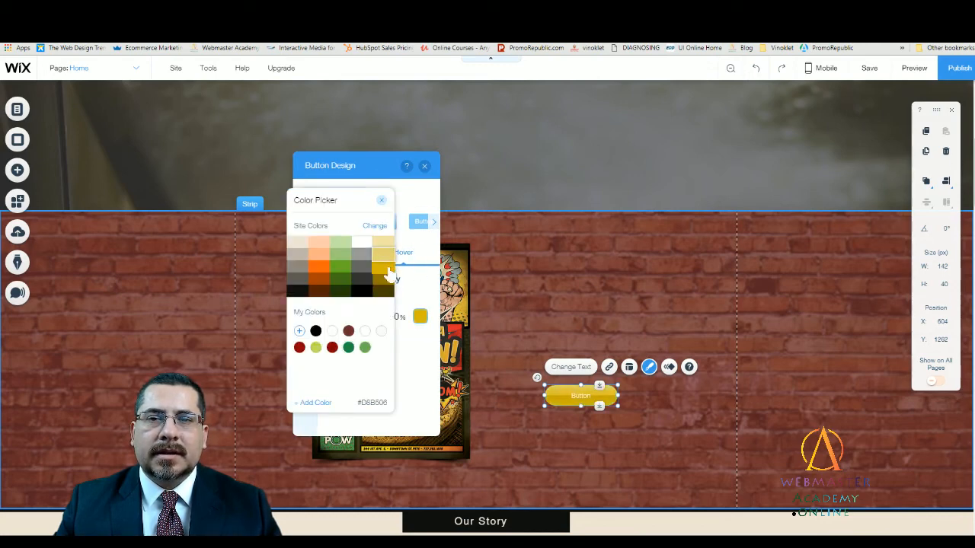
{"action": "left_click", "coordinate": [424, 275]}
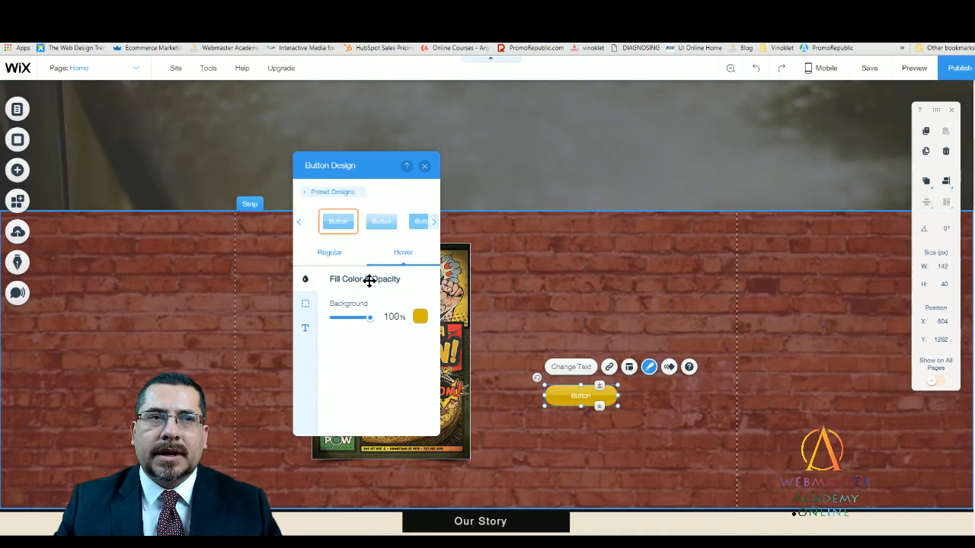
{"action": "left_click", "coordinate": [327, 253]}
{"action": "left_click", "coordinate": [402, 255]}
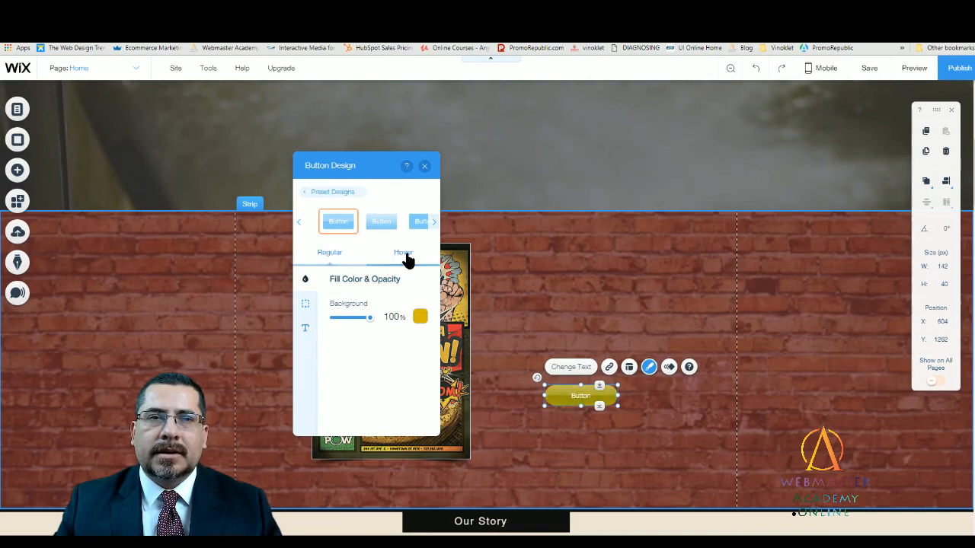
{"action": "left_click", "coordinate": [424, 167]}
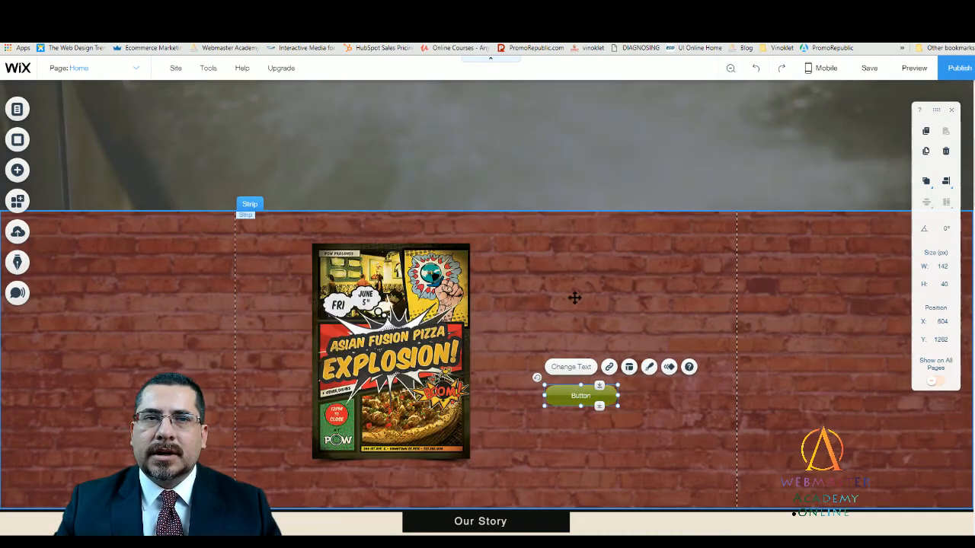
- Preview the Home page to check the button's hover color, return to the editor and select the button
{"action": "left_click", "coordinate": [649, 299]}
{"action": "left_click", "coordinate": [913, 70]}
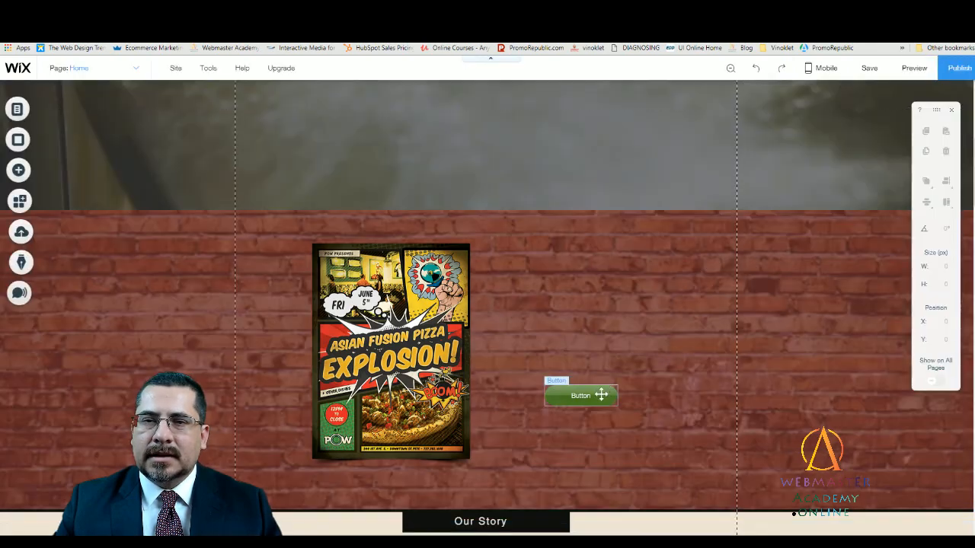
{"action": "left_click", "coordinate": [601, 395]}
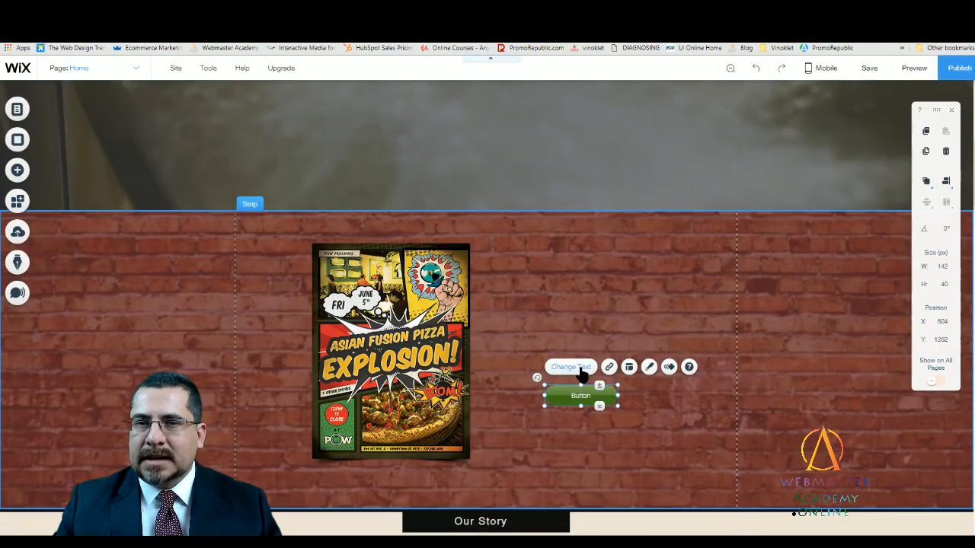
- Try RSVP as the button's label and clear the text again
{"action": "left_click", "coordinate": [581, 369]}
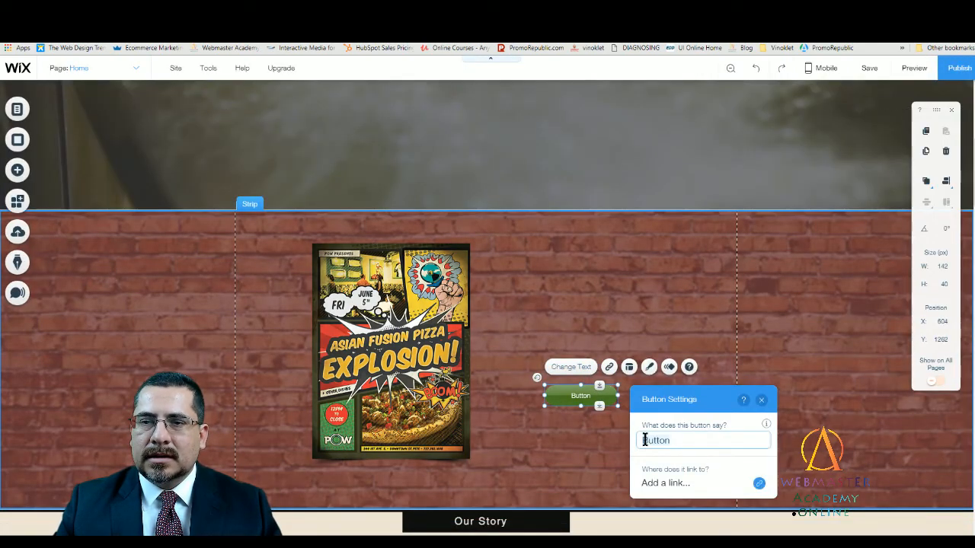
{"action": "triple_click", "coordinate": [701, 439]}
{"action": "type", "text": "RSVP"}
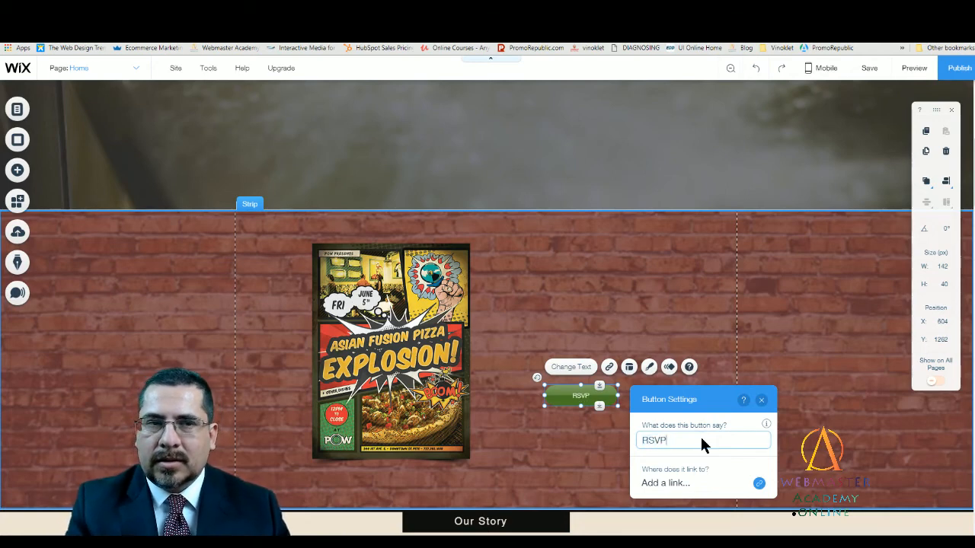
{"action": "key", "text": "BackSpace"}
{"action": "key", "text": "BackSpace"}
{"action": "key", "text": "BackSpace"}
{"action": "key", "text": "BackSpace"}
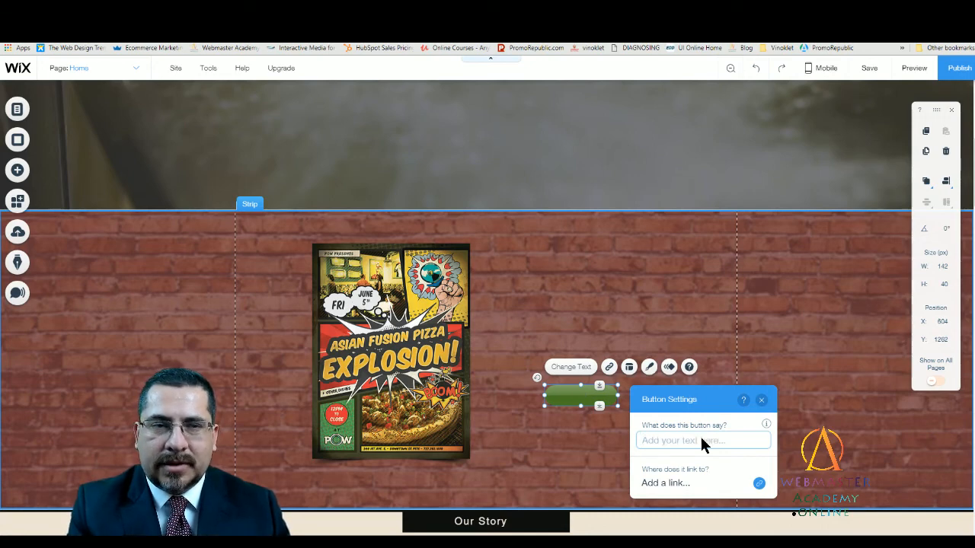
- Label the button Get Tickets, close its settings and shift it slightly to X 595, Y 1261
{"action": "type", "text": "Get"}
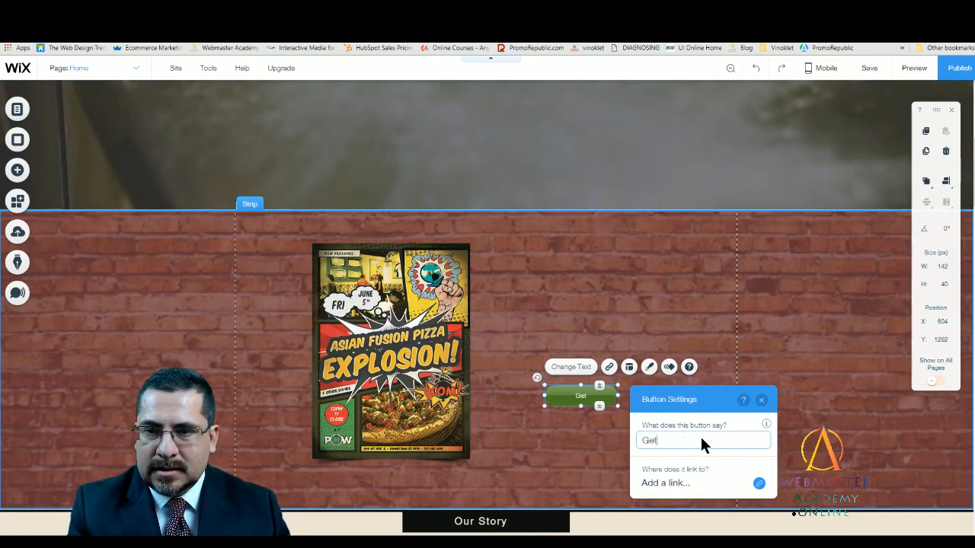
{"action": "type", "text": " Tickets"}
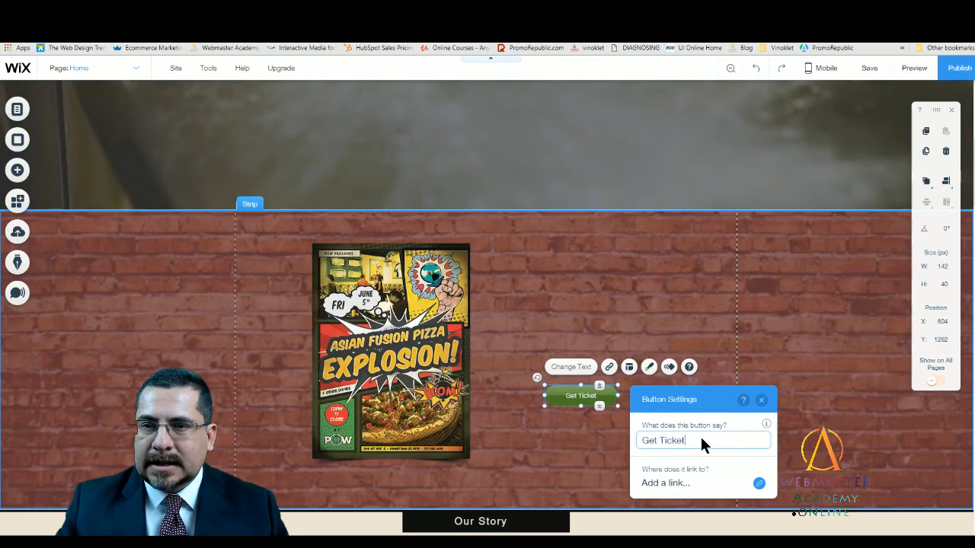
{"action": "left_click", "coordinate": [761, 399]}
{"action": "left_click_drag", "start_coordinate": [581, 393], "coordinate": [577, 391]}
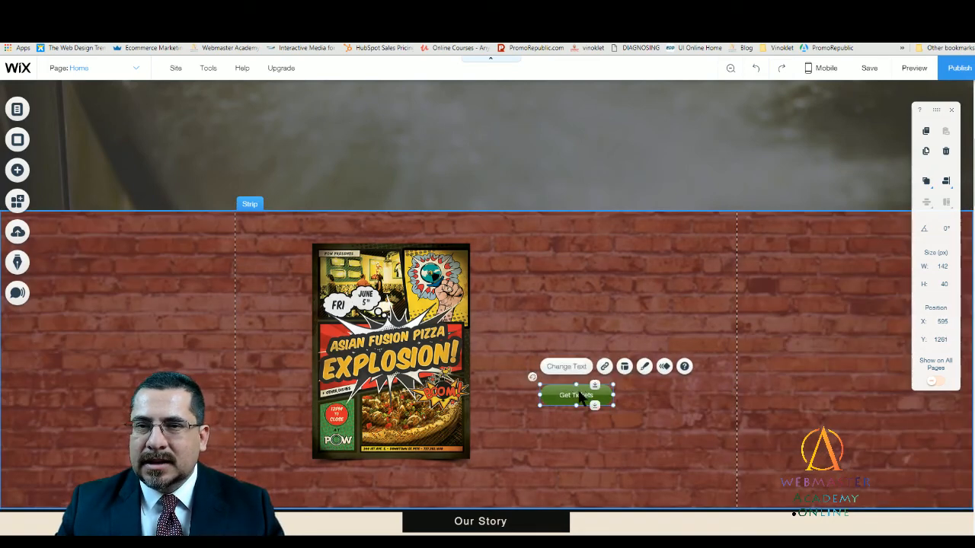
- Link the Get Tickets button to the asian-fusion-pizza-explosion blog post's web address in a new window, and adjust it to 144 × 41 px at X 623, Y 1272
{"action": "left_click", "coordinate": [603, 367]}
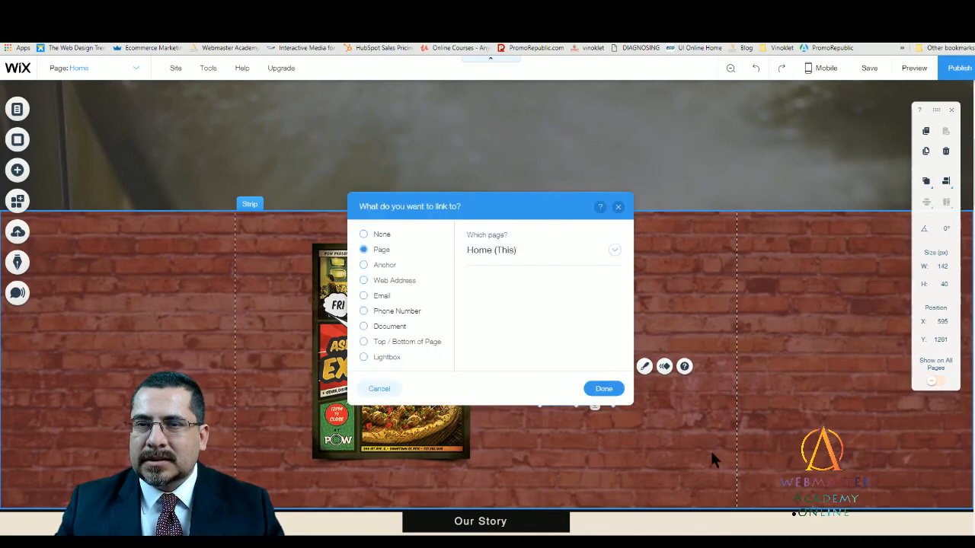
{"action": "left_click", "coordinate": [394, 281]}
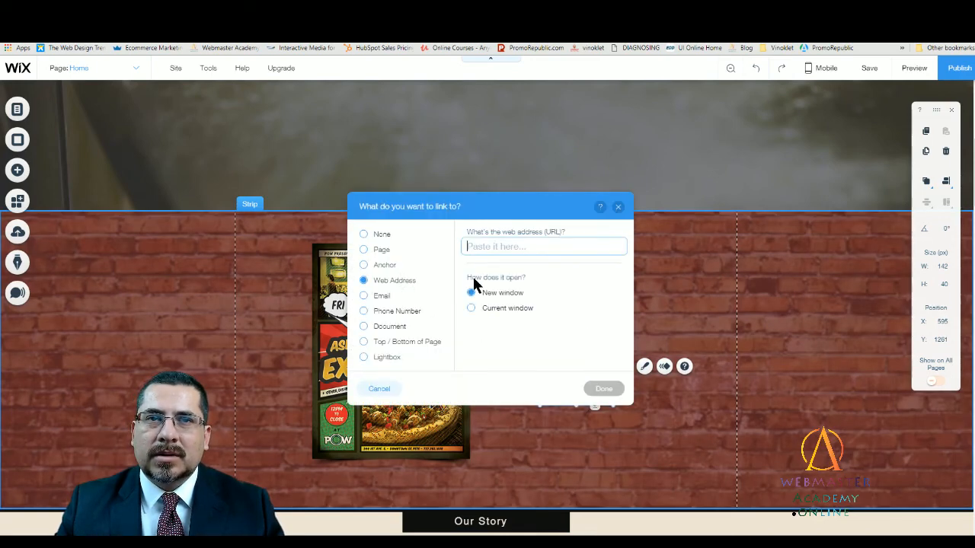
{"action": "key", "text": "ctrl+v"}
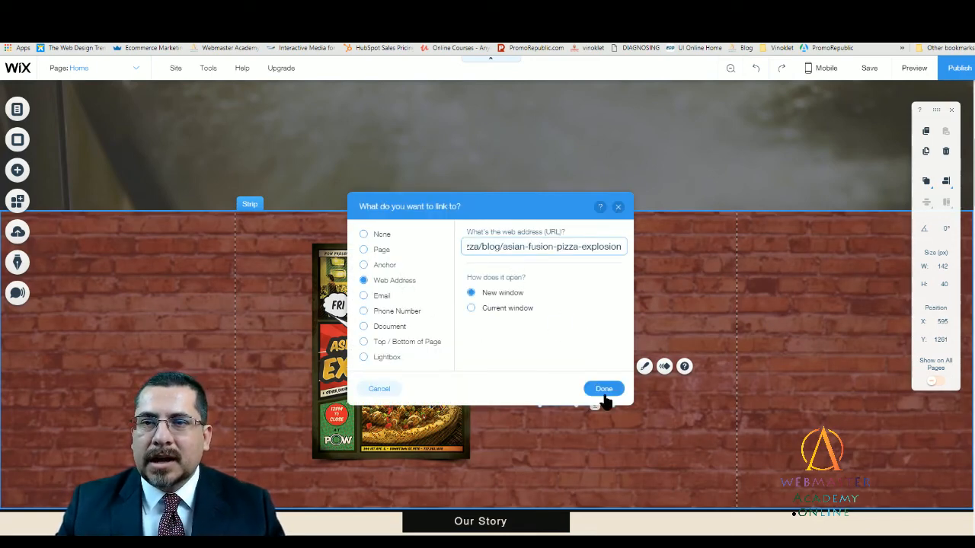
{"action": "left_click", "coordinate": [602, 390]}
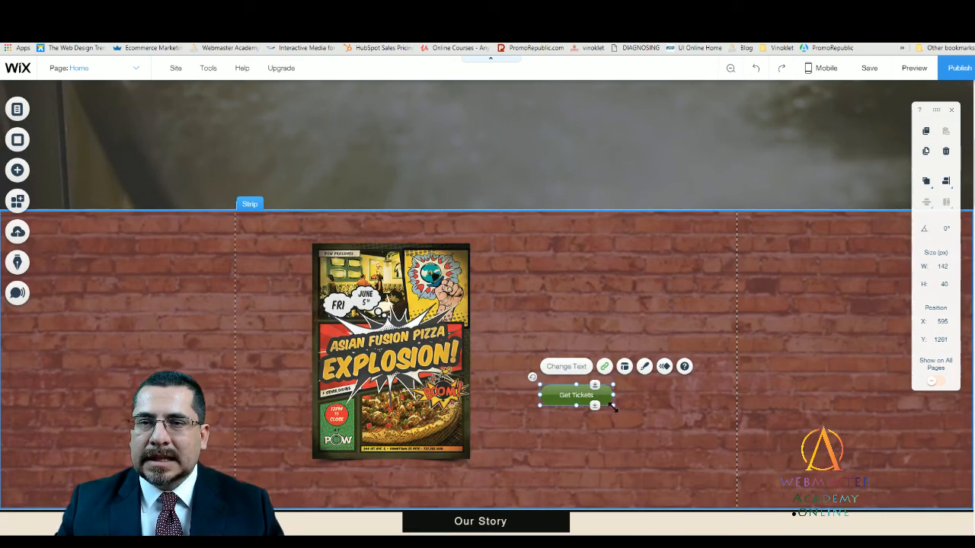
{"action": "left_click_drag", "start_coordinate": [624, 418], "coordinate": [602, 399]}
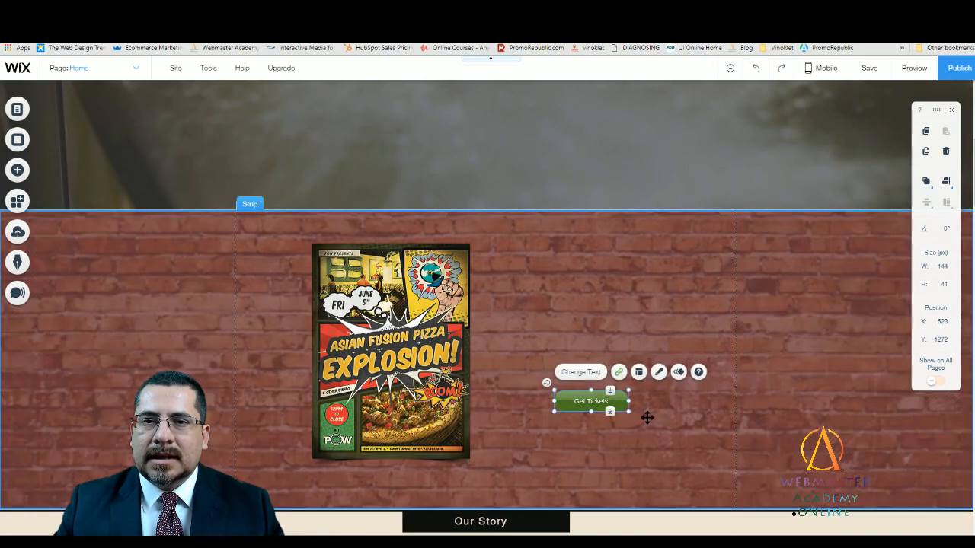
- Add a bold themed paragraph text to the brick wall strip, above the Get Tickets button
{"action": "left_click", "coordinate": [680, 423]}
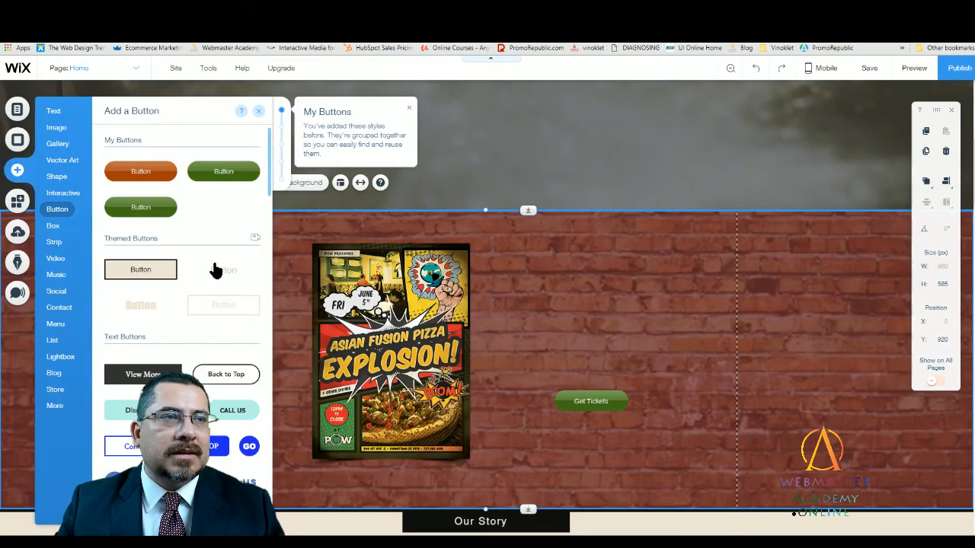
{"action": "mouse_move", "coordinate": [53, 111]}
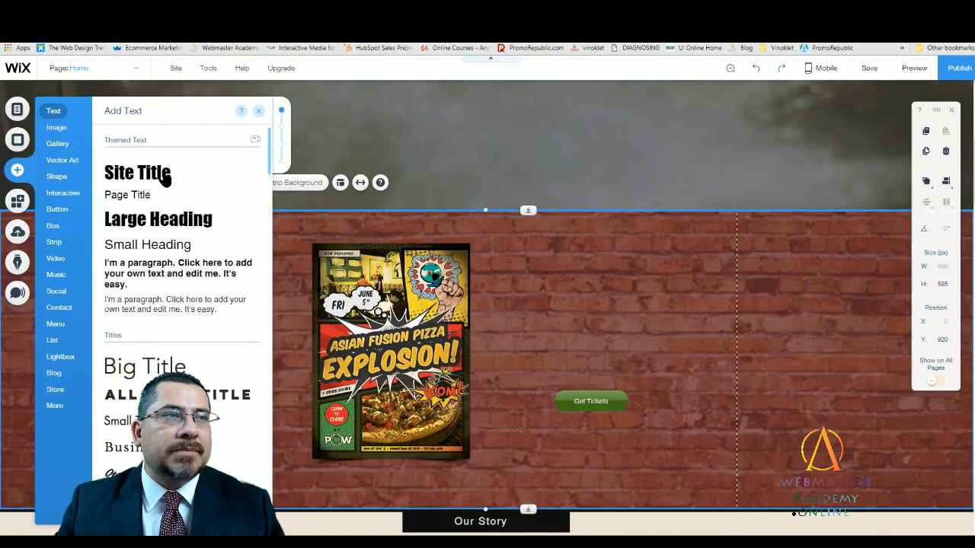
{"action": "left_click_drag", "start_coordinate": [140, 265], "coordinate": [593, 299]}
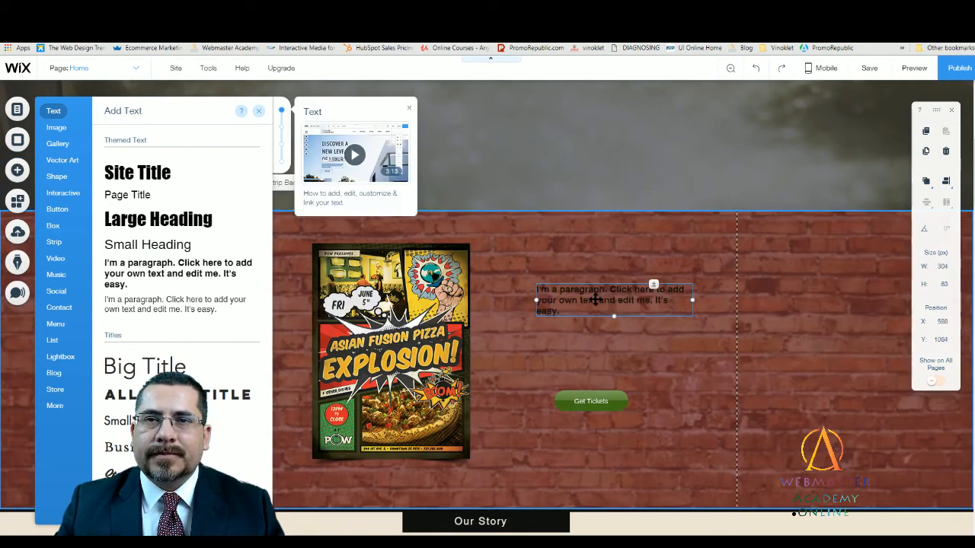
- Change the new paragraph's text color to white from the site colors and close the text settings
{"action": "double_click", "coordinate": [591, 298]}
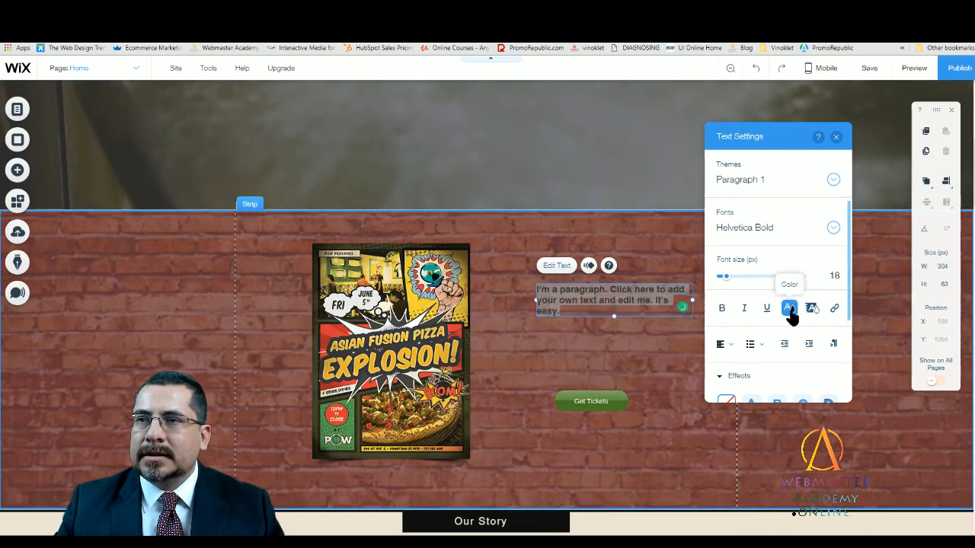
{"action": "left_click", "coordinate": [788, 307]}
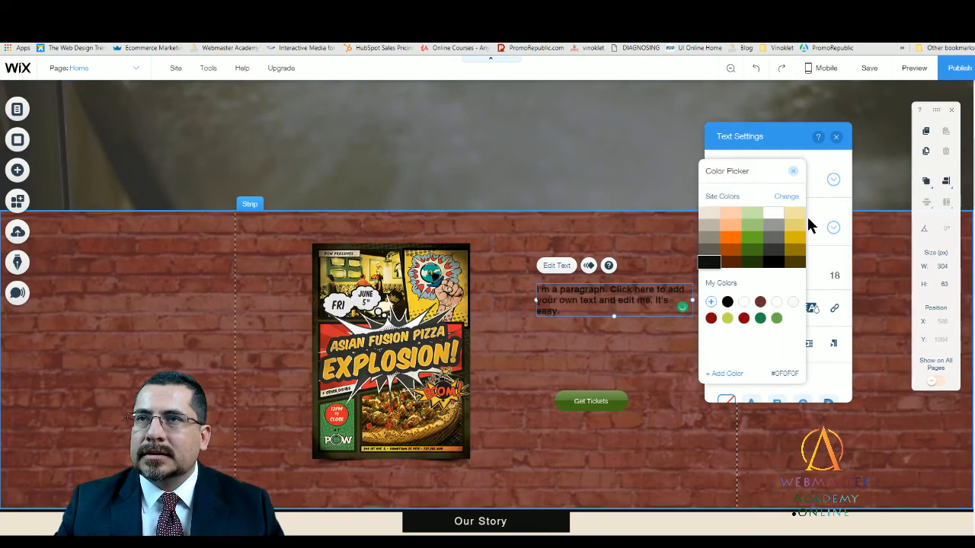
{"action": "left_click", "coordinate": [773, 214]}
{"action": "left_click", "coordinate": [792, 170]}
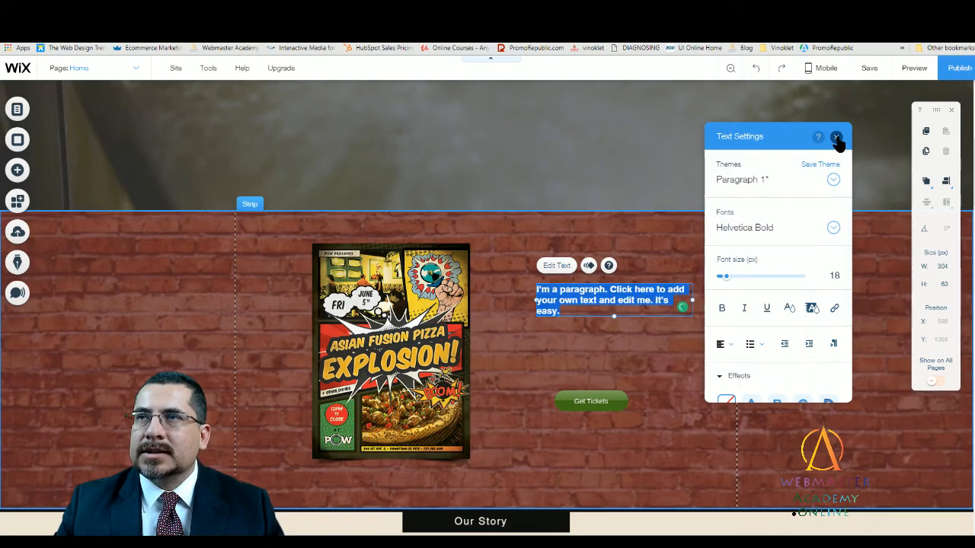
{"action": "left_click", "coordinate": [835, 137]}
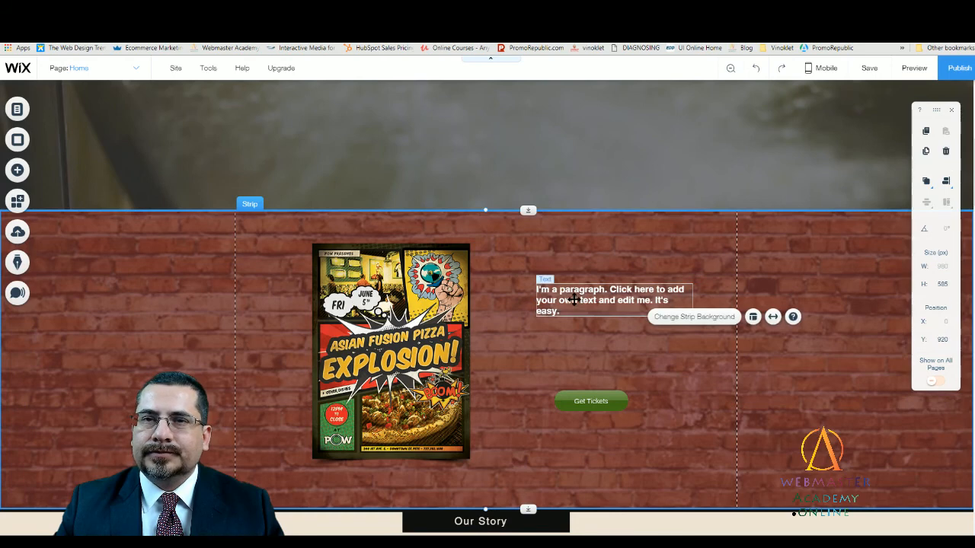
- Replace the paragraph's placeholder text with "Asian Fusion Pizza" and, on a second line, "EXPLOSION!"
{"action": "double_click", "coordinate": [575, 300]}
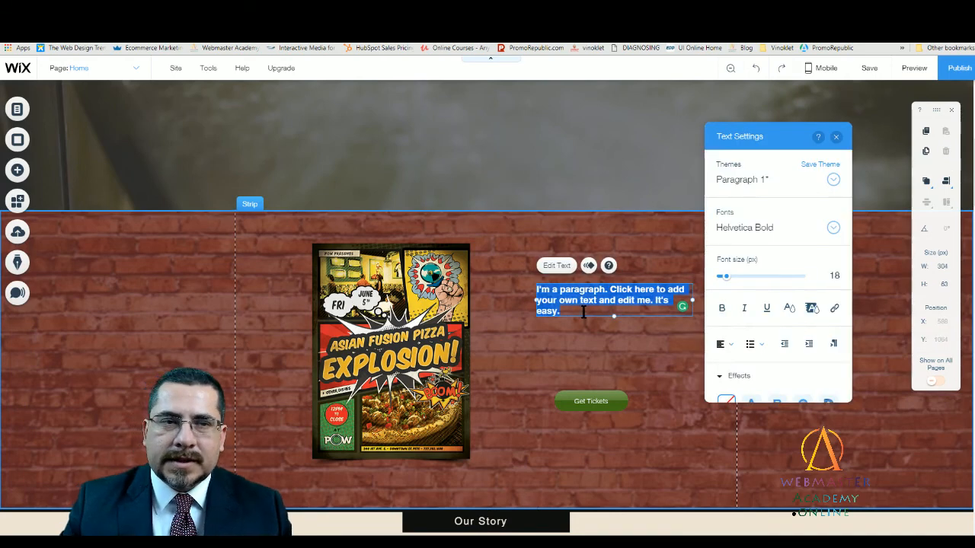
{"action": "type", "text": "Asian"}
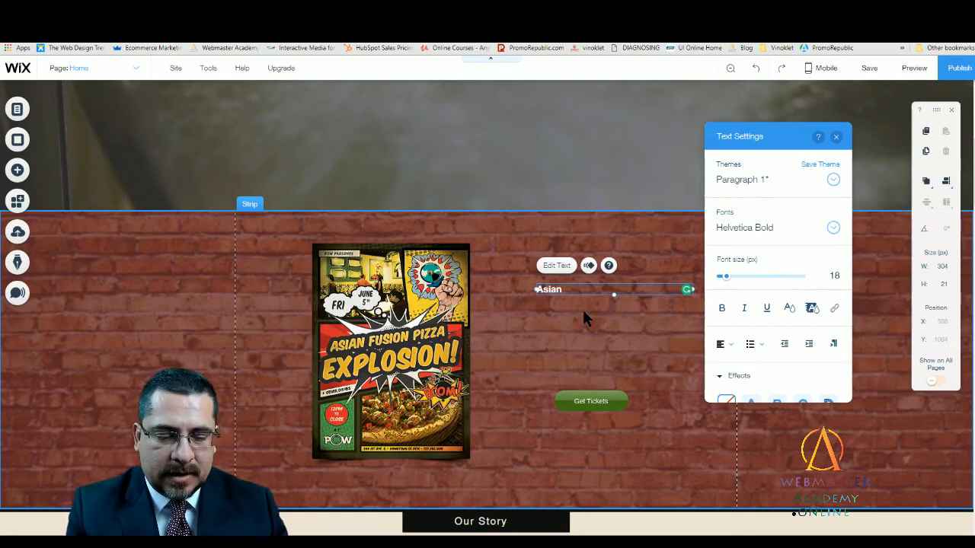
{"action": "type", "text": "Fusion"}
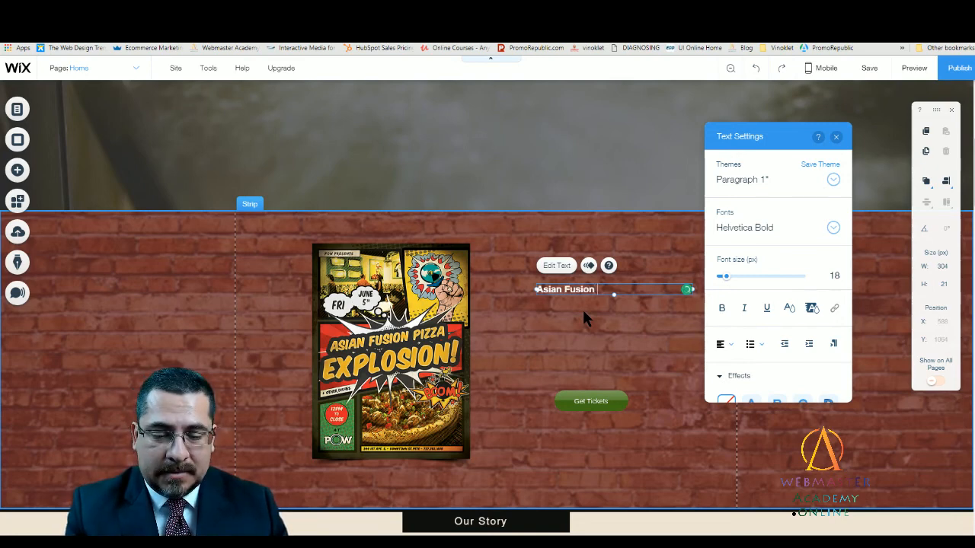
{"action": "type", "text": " Pizza"}
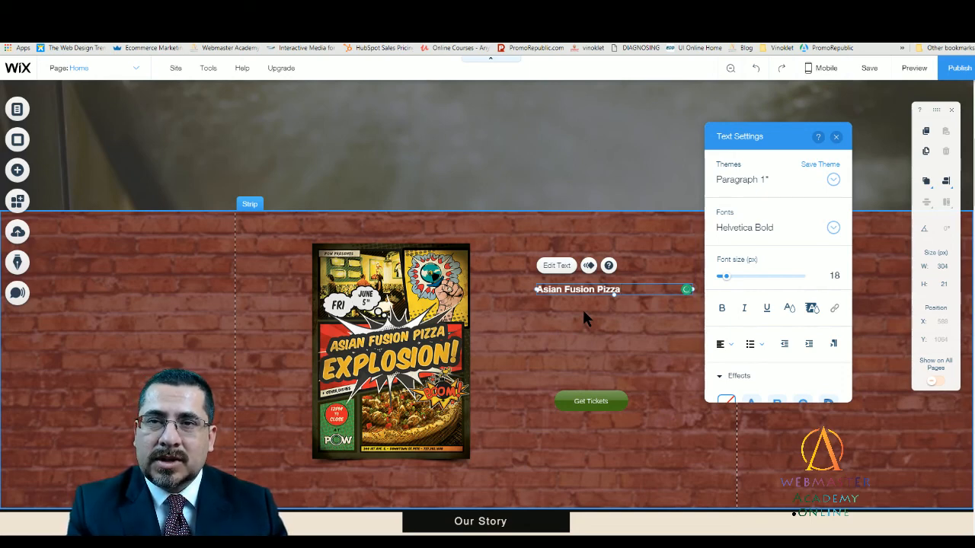
{"action": "key", "text": "Return"}
{"action": "type", "text": "EXPL"}
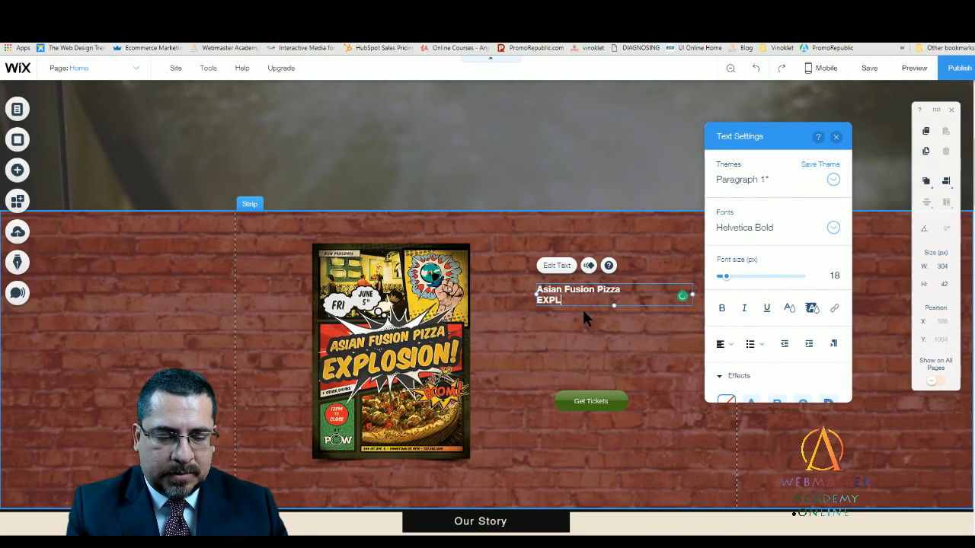
{"action": "type", "text": "OSION"}
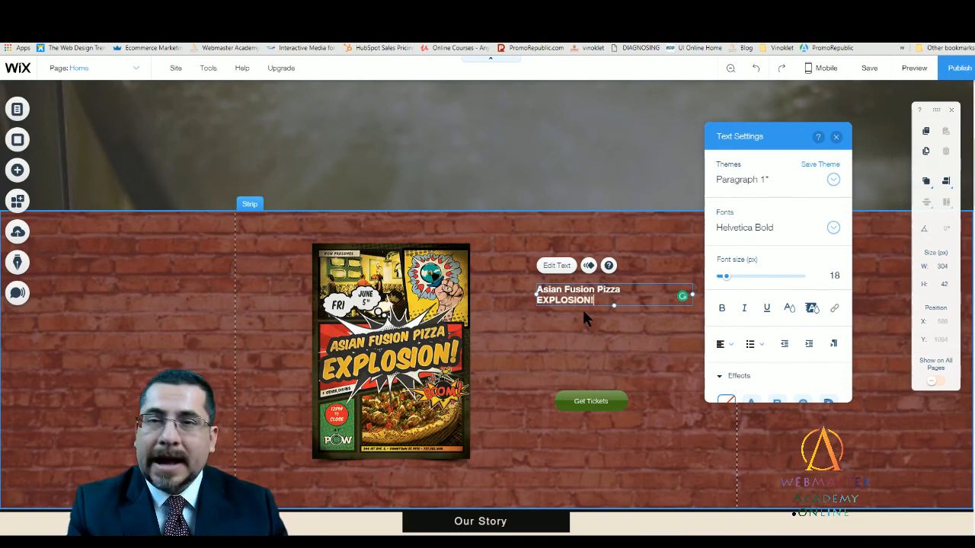
{"action": "type", "text": "!"}
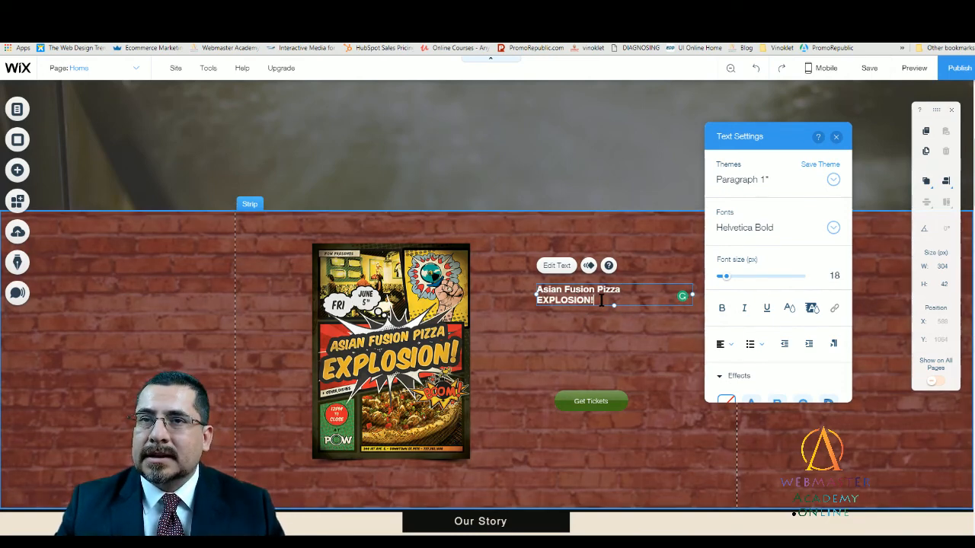
- Center both lines of the event title and set their font size to 47 px
{"action": "left_click_drag", "start_coordinate": [602, 302], "coordinate": [495, 288]}
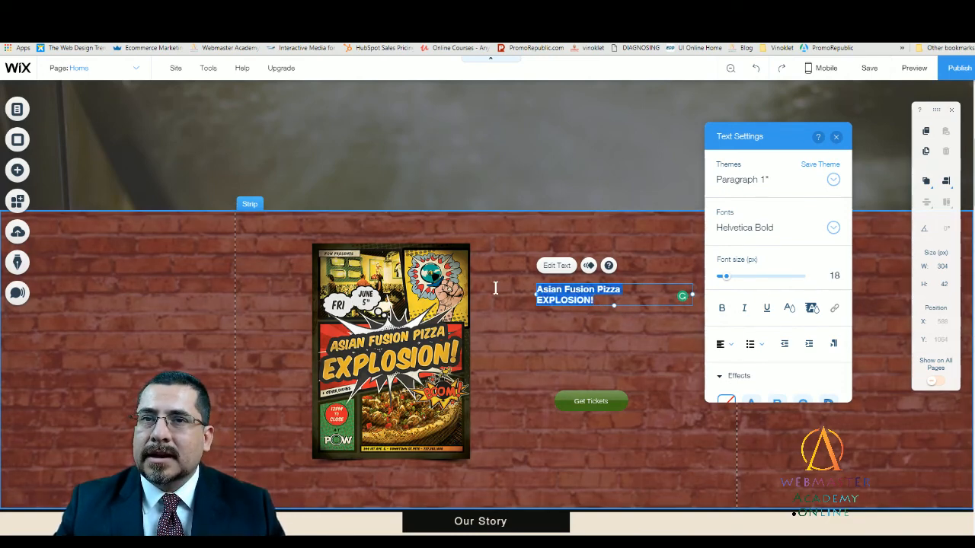
{"action": "left_click", "coordinate": [725, 345]}
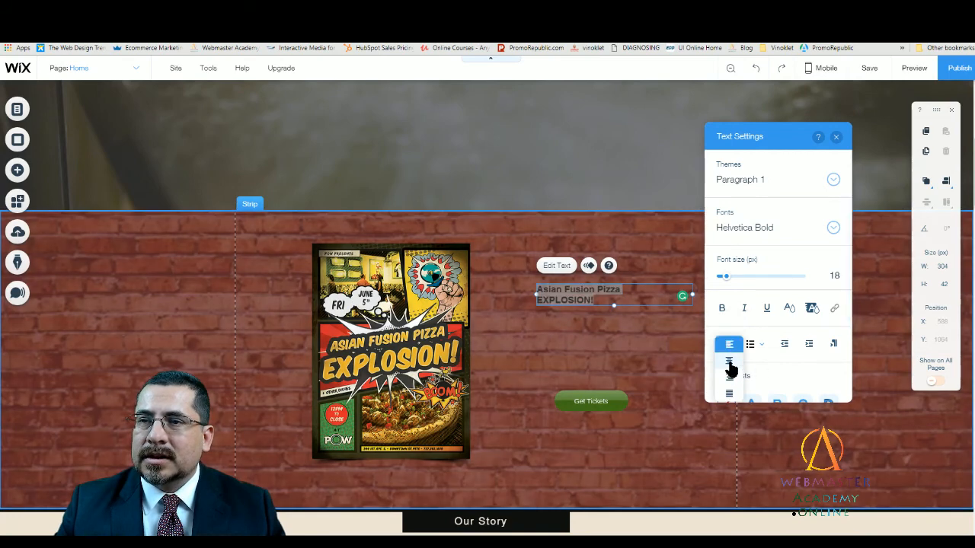
{"action": "left_click", "coordinate": [729, 363]}
{"action": "left_click_drag", "start_coordinate": [727, 275], "coordinate": [743, 291]}
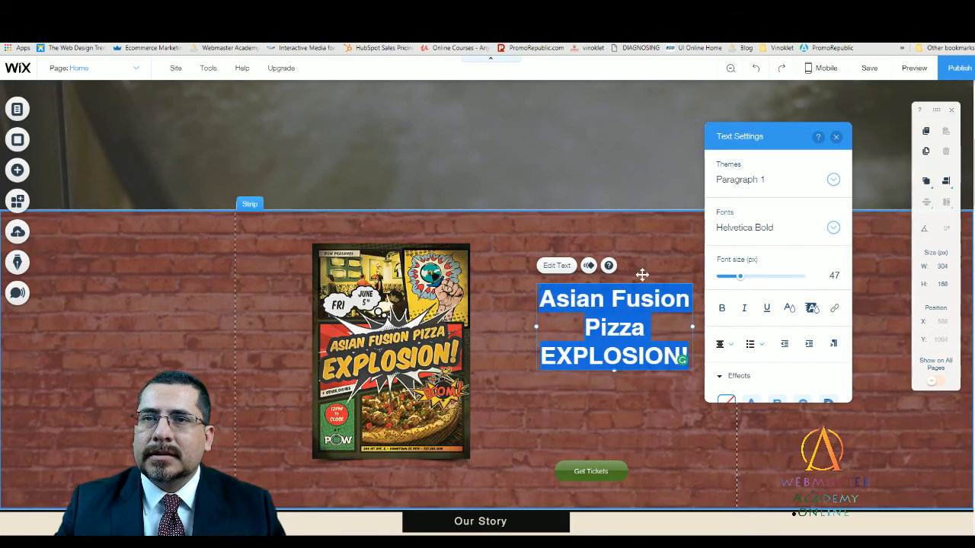
- Move the event title up to X 561, Y 1017 and bring the Get Tickets button closer beneath it
{"action": "left_click", "coordinate": [642, 277]}
{"action": "mouse_move", "coordinate": [629, 299]}
{"action": "left_mouse_down"}
{"action": "mouse_move", "coordinate": [614, 258]}
{"action": "mouse_move", "coordinate": [612, 287]}
{"action": "left_mouse_up"}
{"action": "left_click_drag", "start_coordinate": [609, 477], "coordinate": [617, 426]}
{"action": "left_click", "coordinate": [610, 325]}
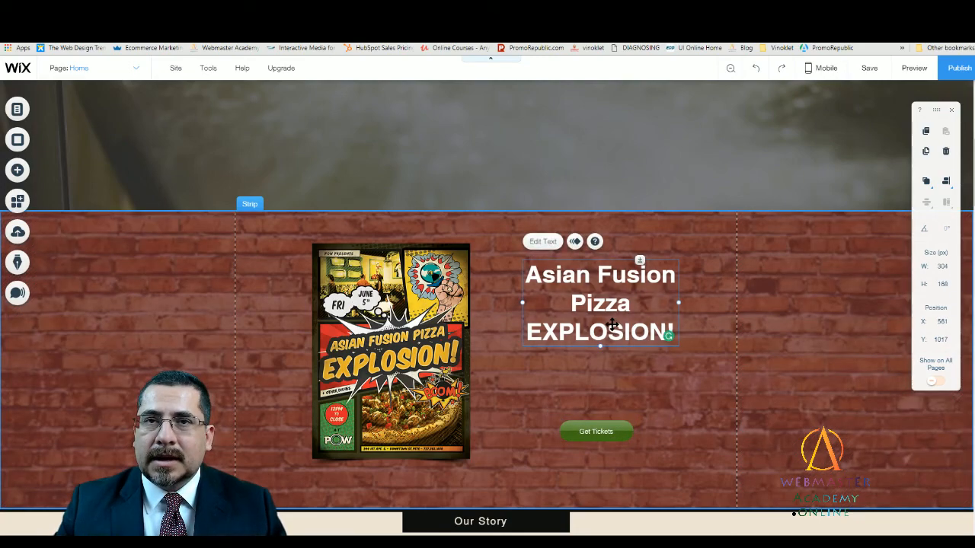
- Duplicate the event title and place the copy just above the Get Tickets button at X 575, Y 1148
{"action": "left_click_drag", "start_coordinate": [611, 325], "coordinate": [607, 366]}
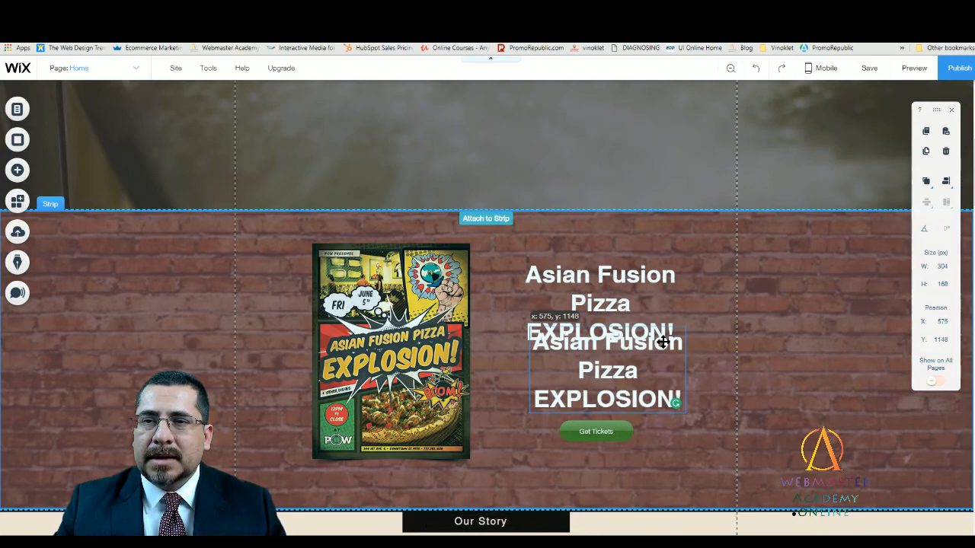
{"action": "left_click_drag", "start_coordinate": [662, 342], "coordinate": [661, 343]}
{"action": "double_click", "coordinate": [622, 367]}
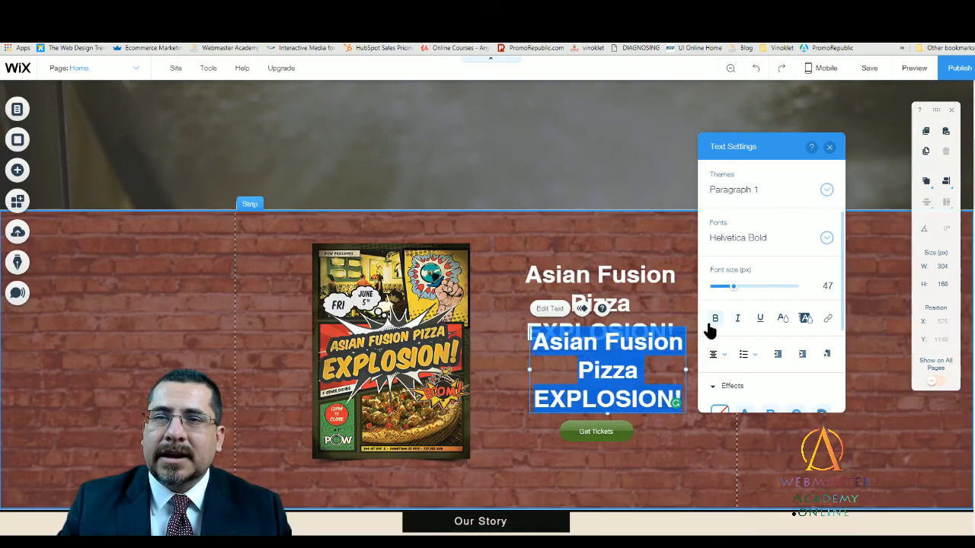
{"action": "left_click", "coordinate": [648, 385]}
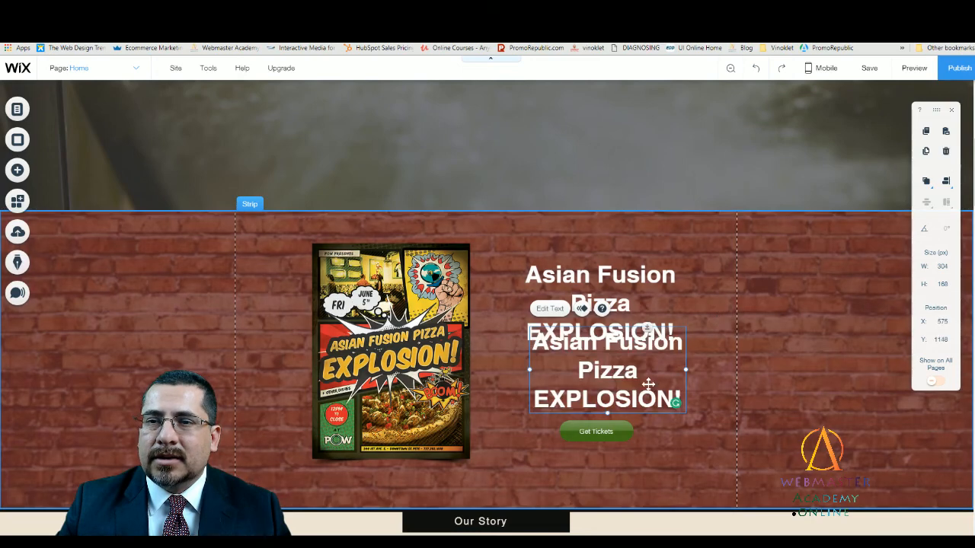
- Replace the duplicated title's text with "Friday, June 5"
{"action": "double_click", "coordinate": [677, 390]}
{"action": "left_click_drag", "start_coordinate": [680, 397], "coordinate": [523, 345]}
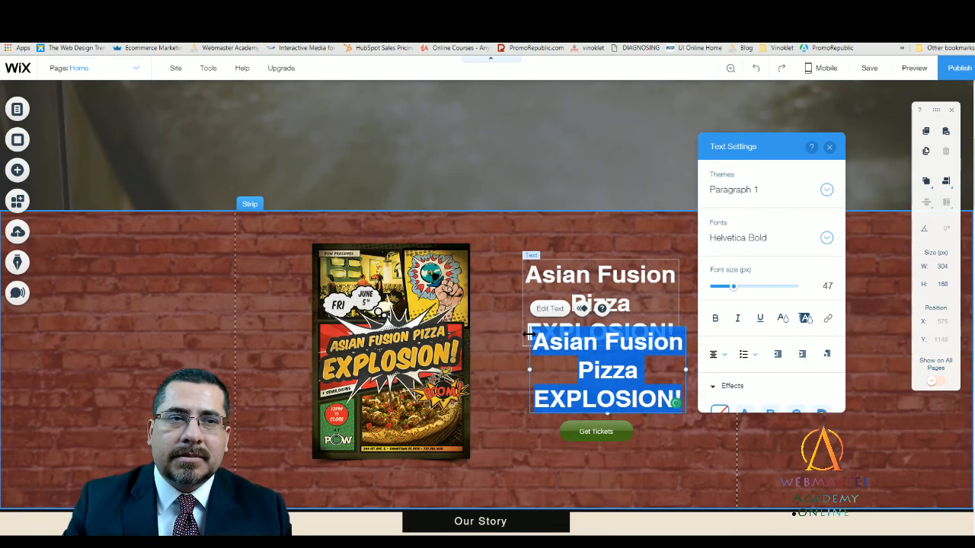
{"action": "key", "text": "BackSpace"}
{"action": "type", "text": "Firday"}
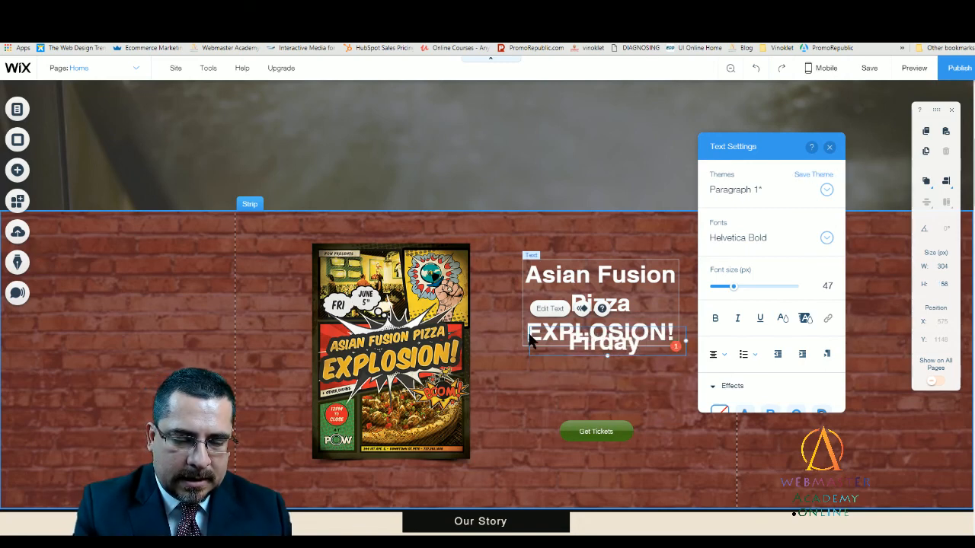
{"action": "type", "text": ", June 5"}
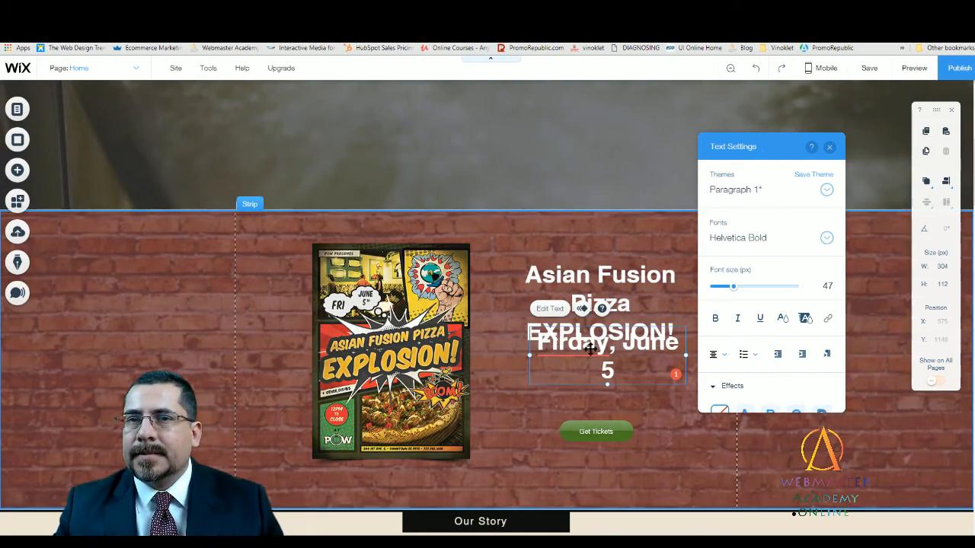
{"action": "left_click", "coordinate": [564, 344]}
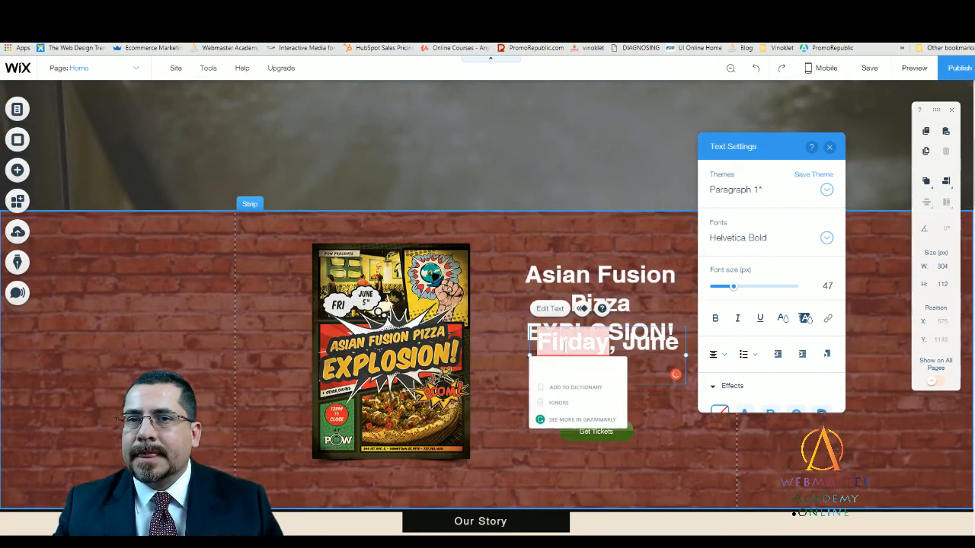
{"action": "left_click", "coordinate": [557, 370]}
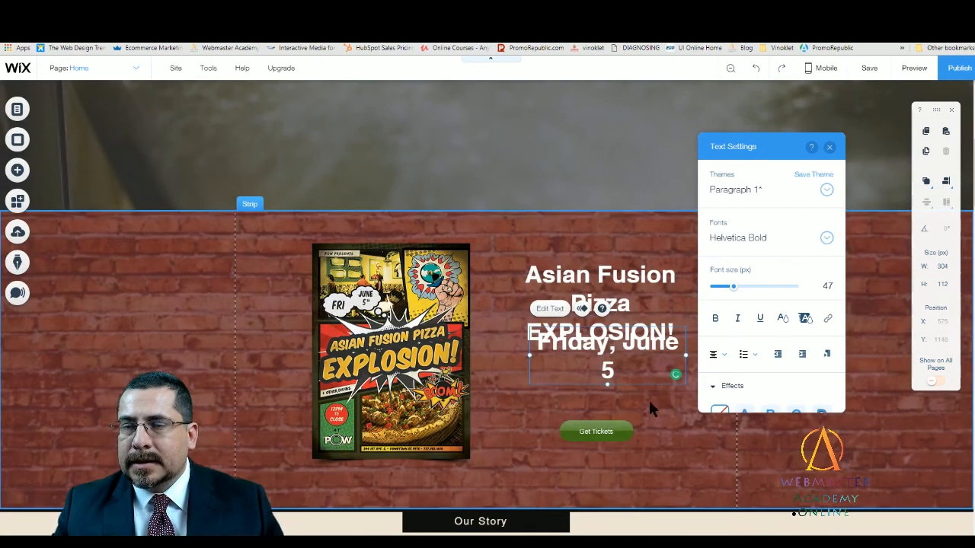
- Widen the date text to 333 px so it fits on one line and move it to X 561, Y 1231 beneath the event title
{"action": "left_click", "coordinate": [650, 406]}
{"action": "left_click_drag", "start_coordinate": [579, 371], "coordinate": [580, 400]}
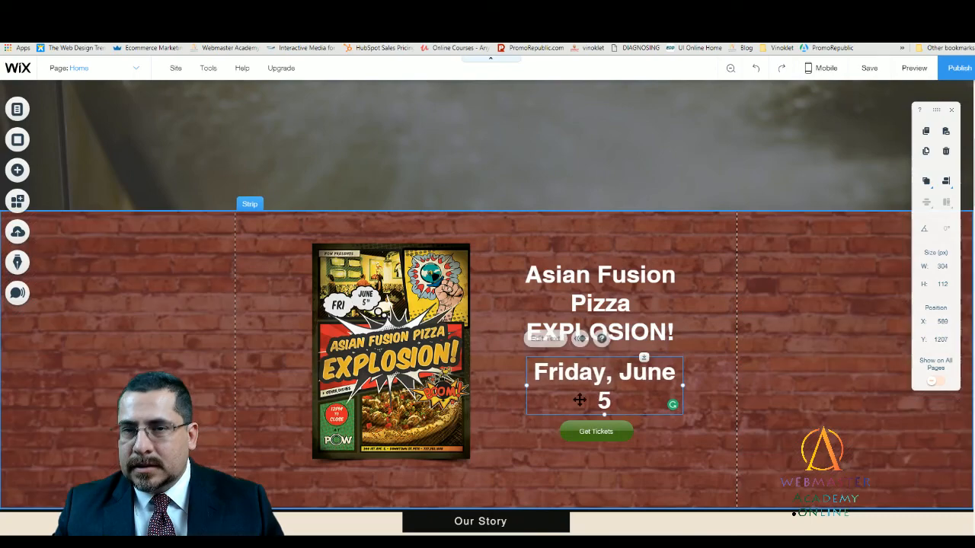
{"action": "left_click_drag", "start_coordinate": [527, 385], "coordinate": [512, 383]}
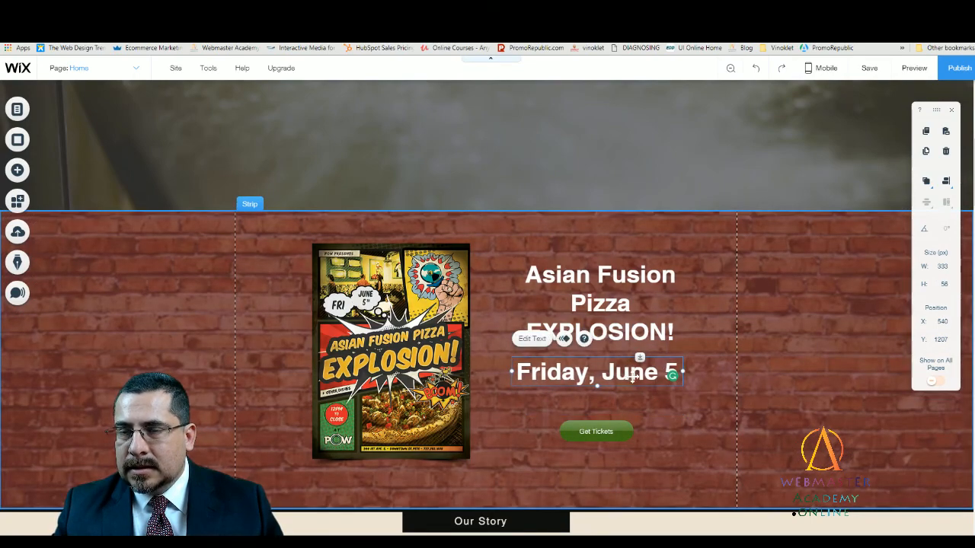
{"action": "left_click_drag", "start_coordinate": [632, 374], "coordinate": [642, 387]}
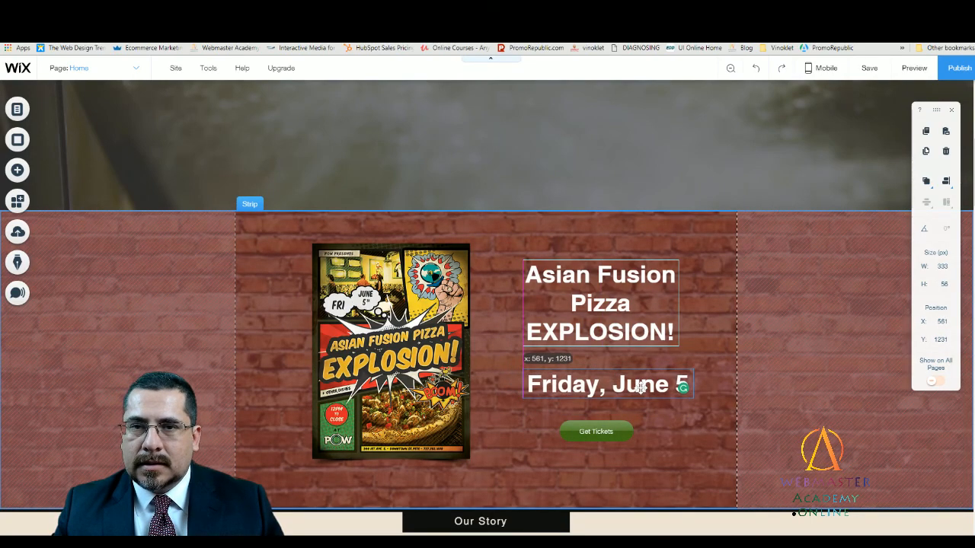
{"action": "left_click", "coordinate": [686, 424]}
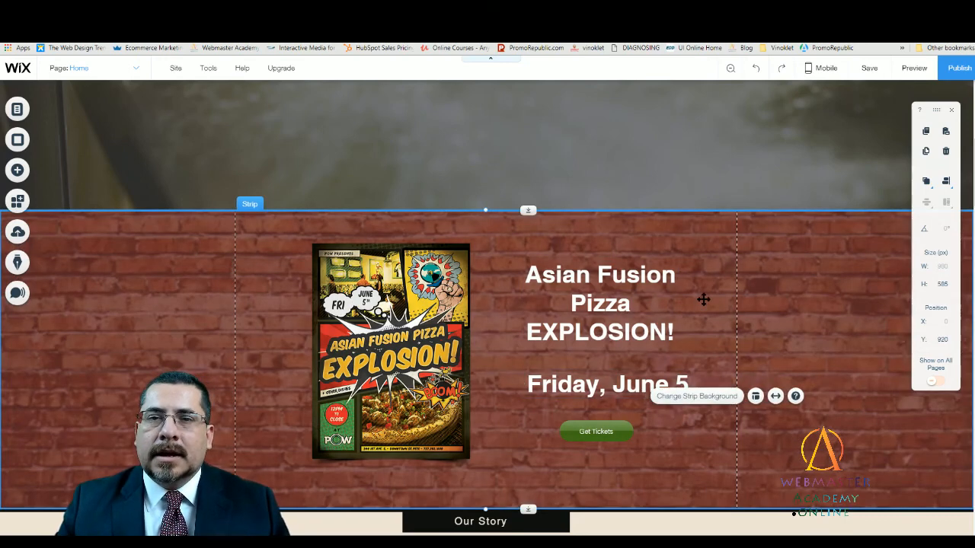
- Shift the Get Tickets button slightly to X 641, Y 1333 under the date
{"action": "left_click_drag", "start_coordinate": [627, 431], "coordinate": [632, 430]}
{"action": "left_click", "coordinate": [589, 480]}
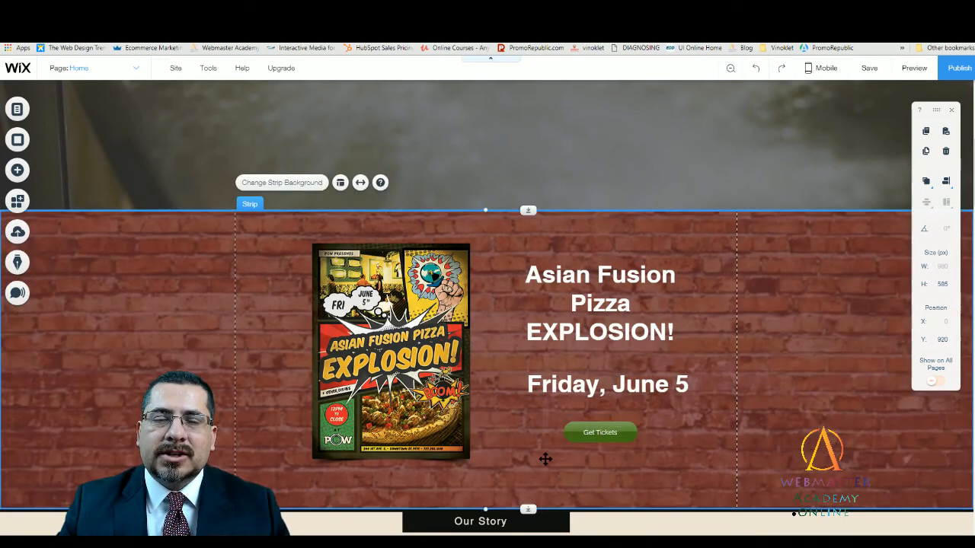
{"action": "left_click", "coordinate": [571, 435]}
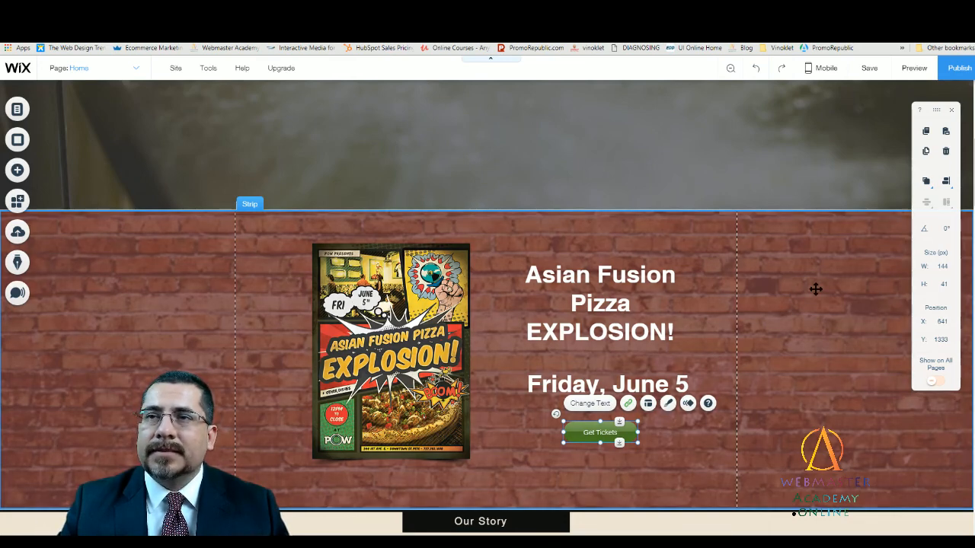
- Apply the scroll effect next to None to the brick strip's background image and close the image settings
{"action": "left_click", "coordinate": [816, 287]}
{"action": "left_click", "coordinate": [190, 268]}
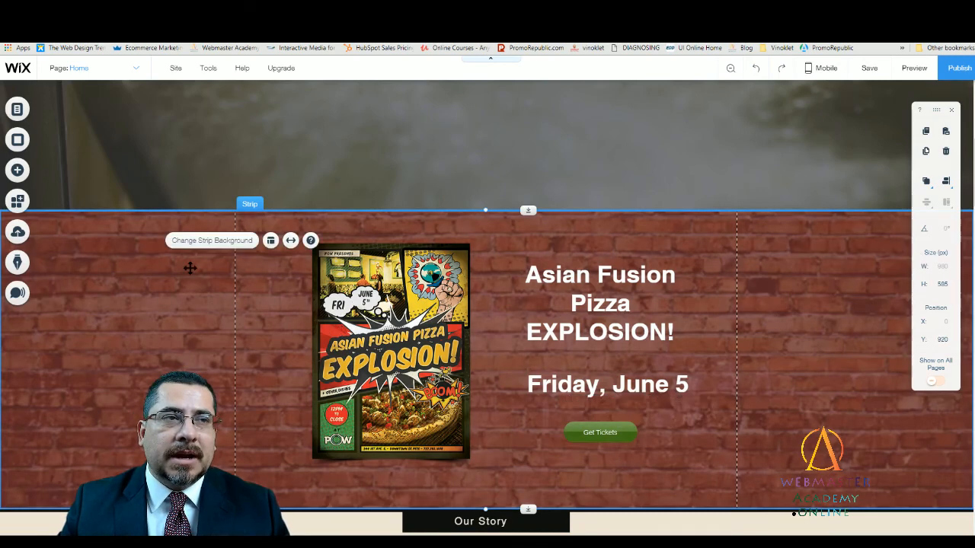
{"action": "left_click", "coordinate": [254, 256]}
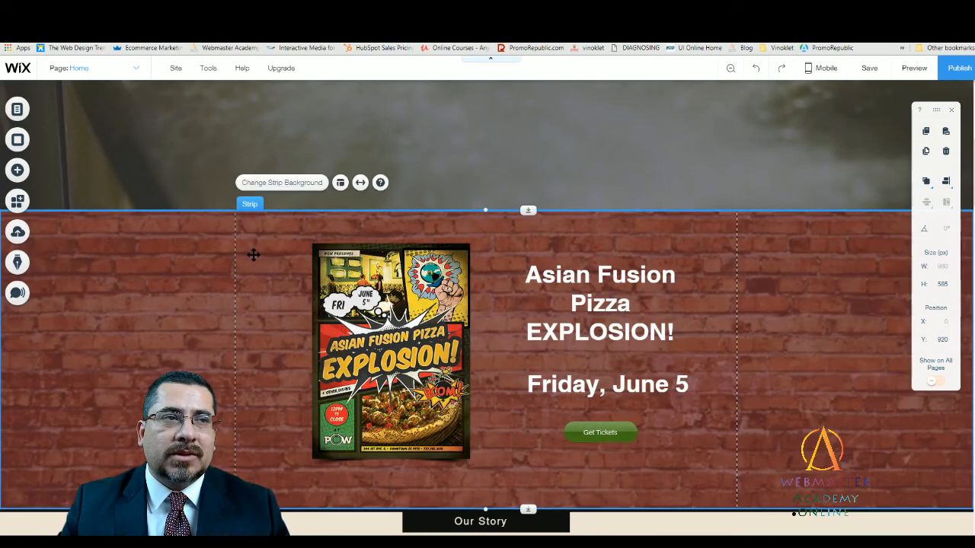
{"action": "left_click", "coordinate": [288, 185]}
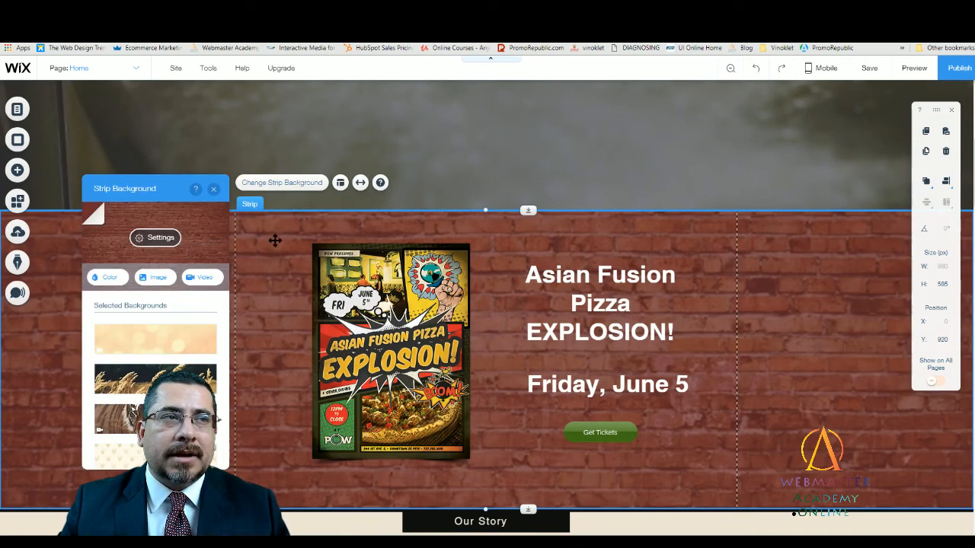
{"action": "left_click", "coordinate": [156, 236]}
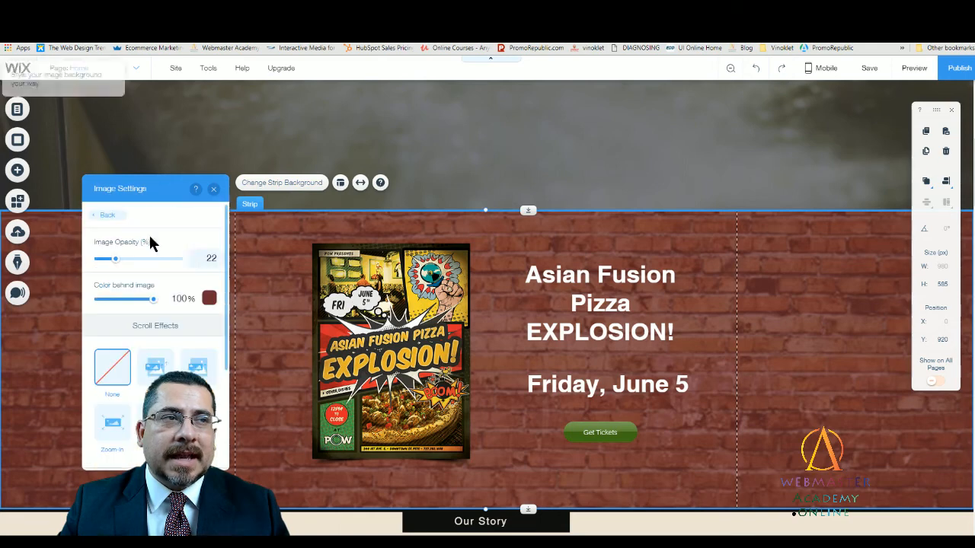
{"action": "left_click", "coordinate": [157, 368]}
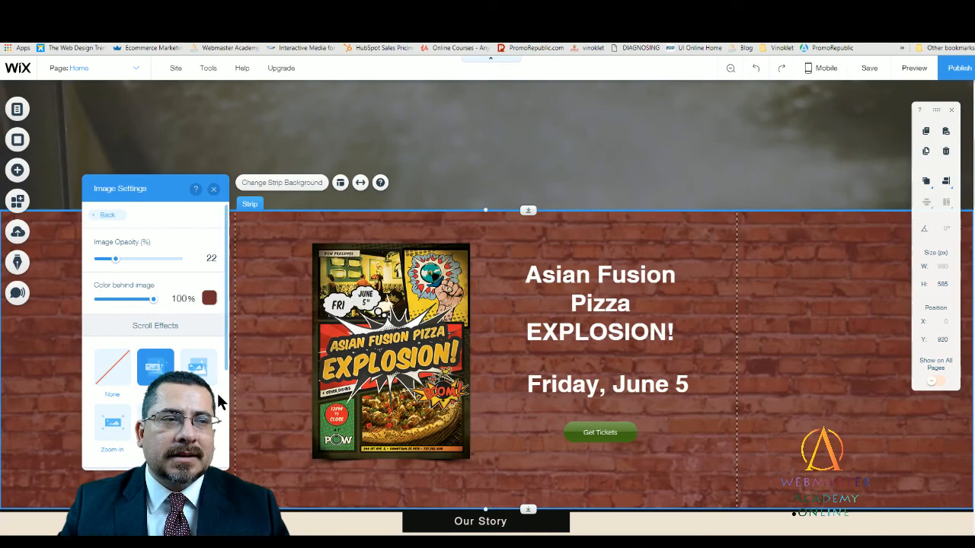
{"action": "left_click", "coordinate": [213, 188]}
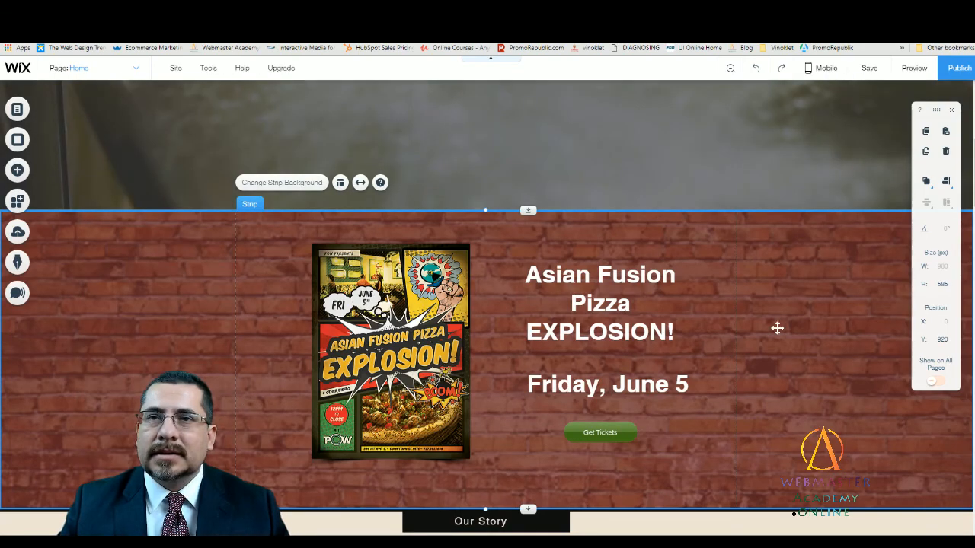
- Preview the Home page to check the event strip and its scroll effect, and return to the editor
{"action": "scroll", "coordinate": [761, 263], "scroll_direction": "up", "scroll_amount": 5}
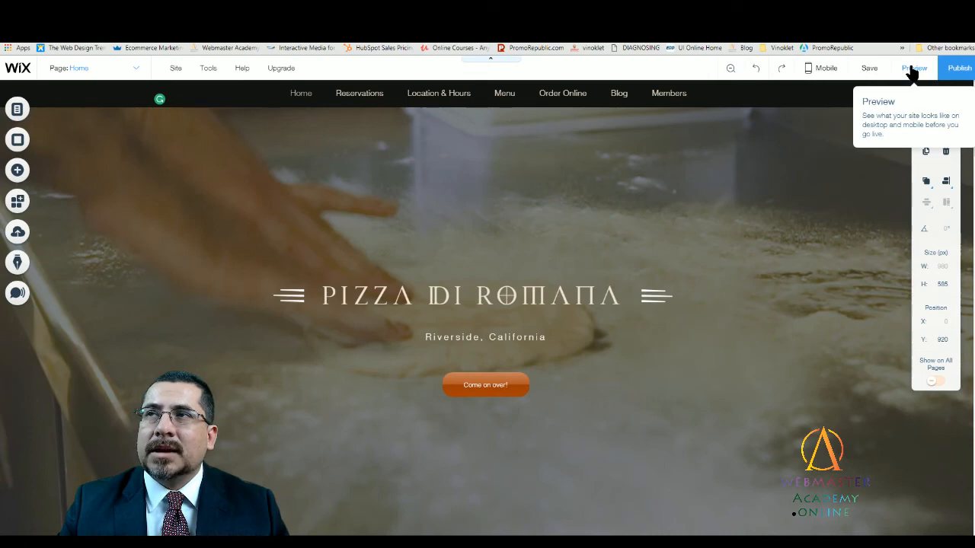
{"action": "left_click", "coordinate": [912, 70]}
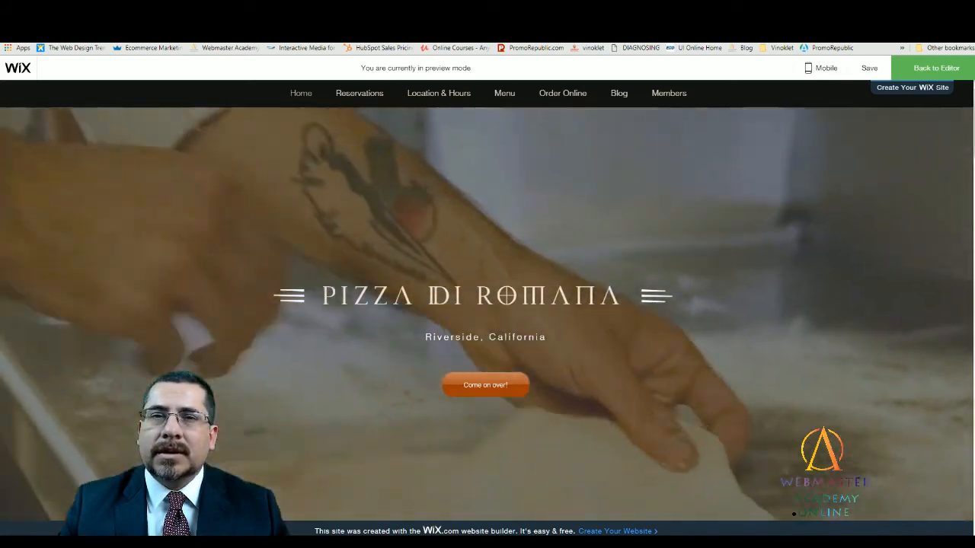
{"action": "scroll", "coordinate": [487, 305], "scroll_direction": "down", "scroll_amount": 3}
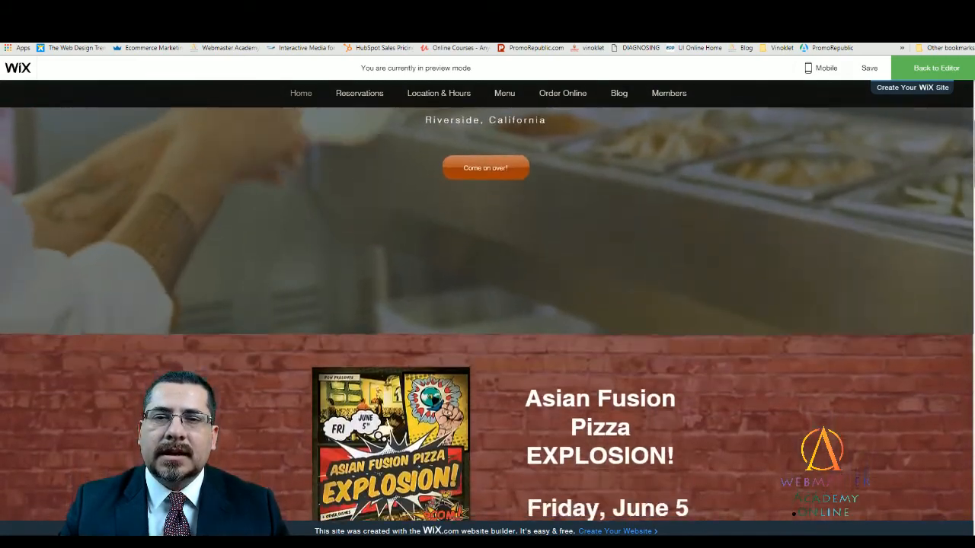
{"action": "scroll", "coordinate": [487, 305], "scroll_direction": "down", "scroll_amount": 3}
{"action": "scroll", "coordinate": [488, 304], "scroll_direction": "up", "scroll_amount": 1}
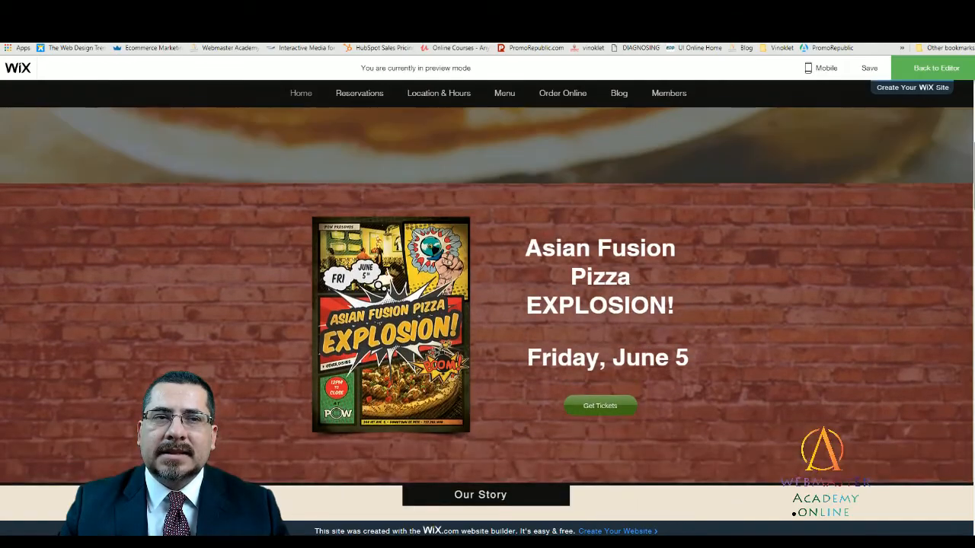
{"action": "scroll", "coordinate": [487, 305], "scroll_direction": "up", "scroll_amount": 5}
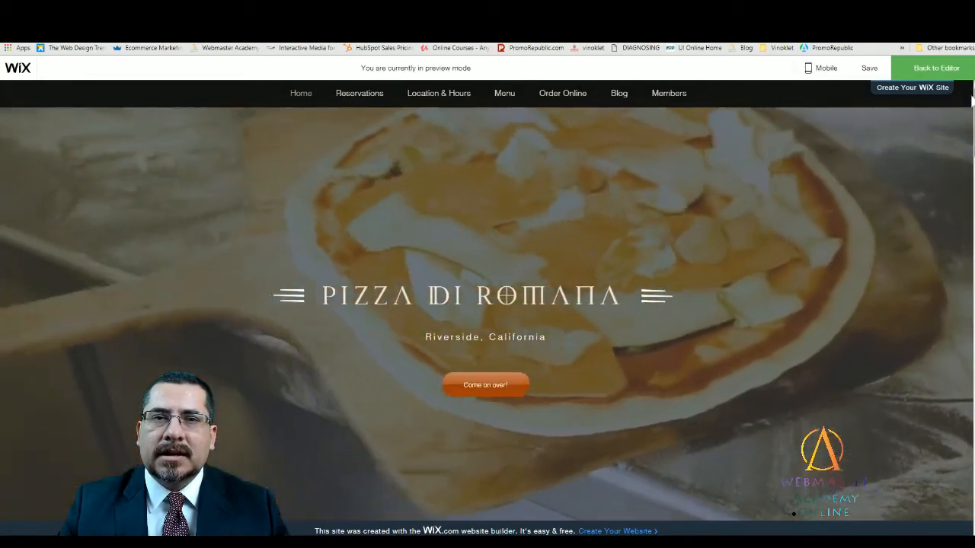
{"action": "left_click_drag", "start_coordinate": [973, 97], "coordinate": [972, 147]}
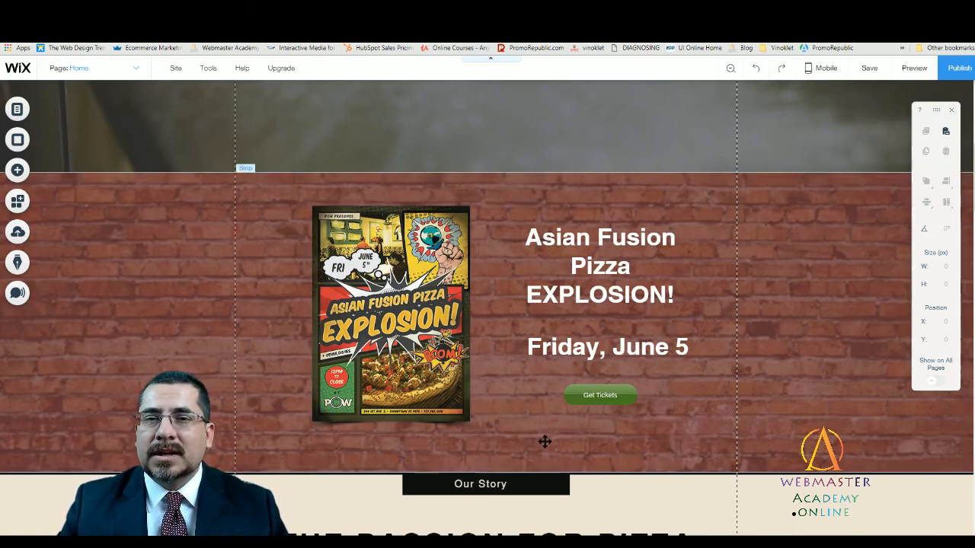
{"action": "left_click", "coordinate": [545, 441]}
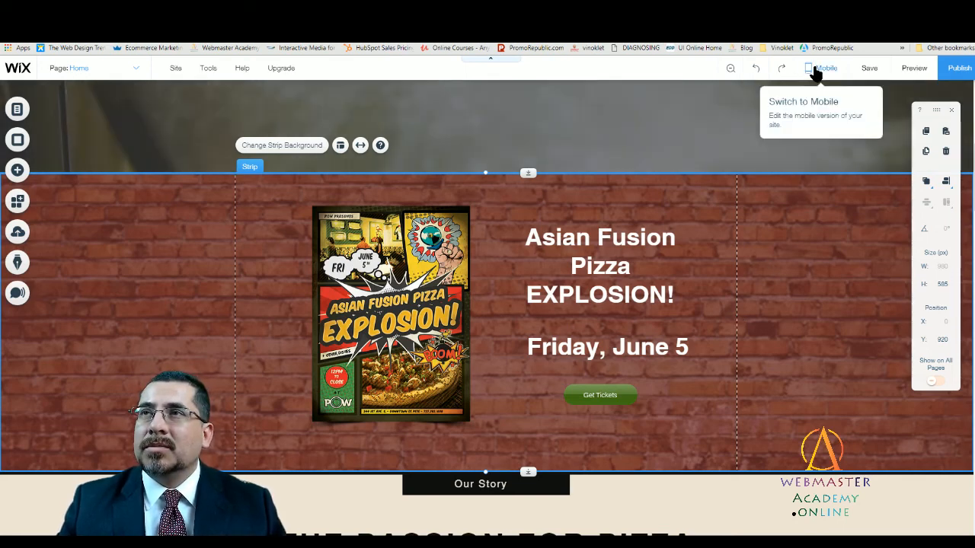
- Switch to the mobile version of the Home page and dismiss the welcome message
{"action": "left_click", "coordinate": [817, 74]}
{"action": "left_click", "coordinate": [667, 128]}
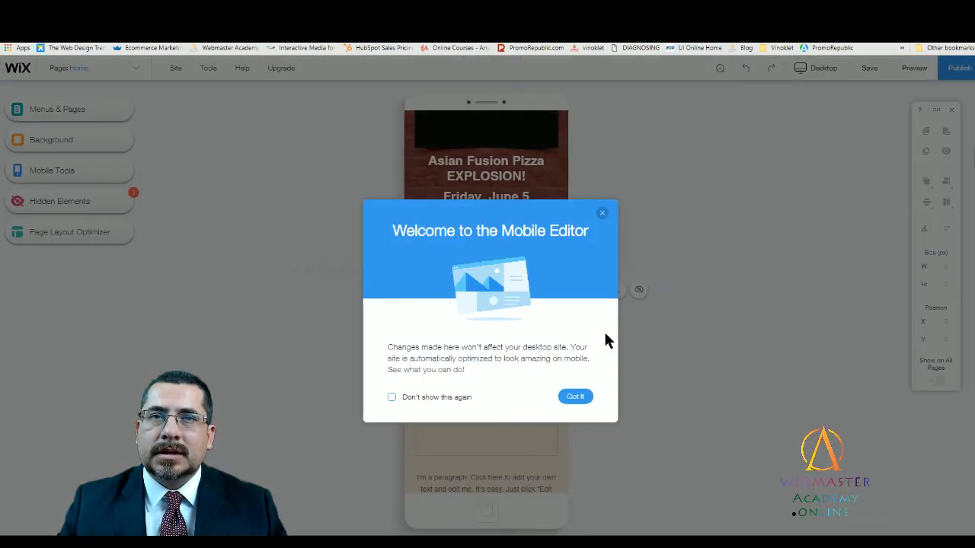
{"action": "left_click", "coordinate": [579, 396]}
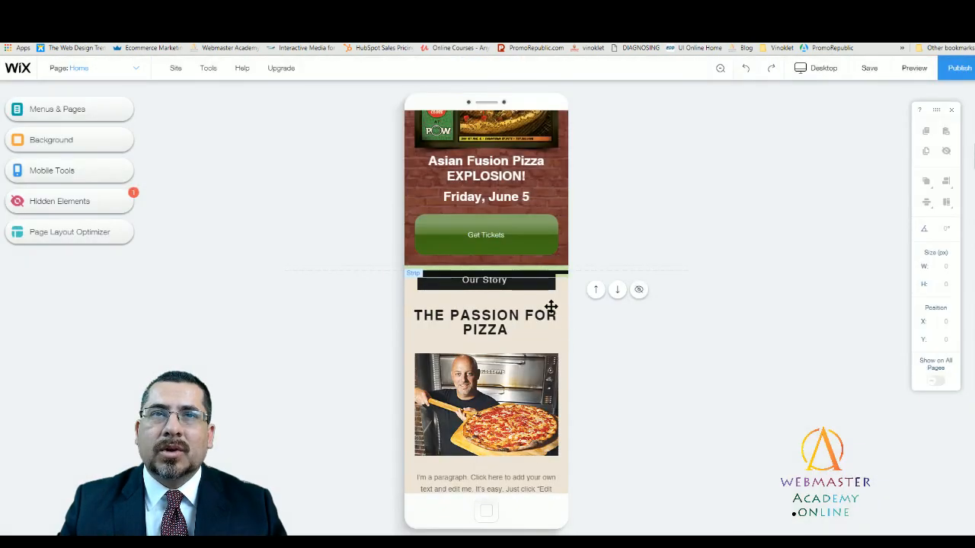
- Shrink the mobile "Come on over!" button to 151 by 39 px and center it lower in the header strip at X 84, Y 310
{"action": "scroll", "coordinate": [546, 298], "scroll_direction": "up", "scroll_amount": 5}
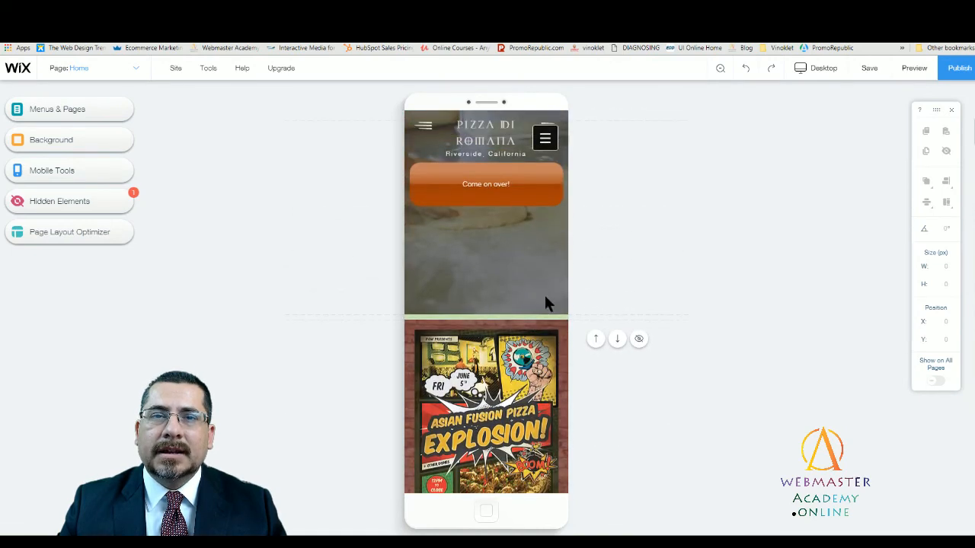
{"action": "scroll", "coordinate": [544, 303], "scroll_direction": "down", "scroll_amount": 4}
{"action": "scroll", "coordinate": [495, 376], "scroll_direction": "up", "scroll_amount": 3}
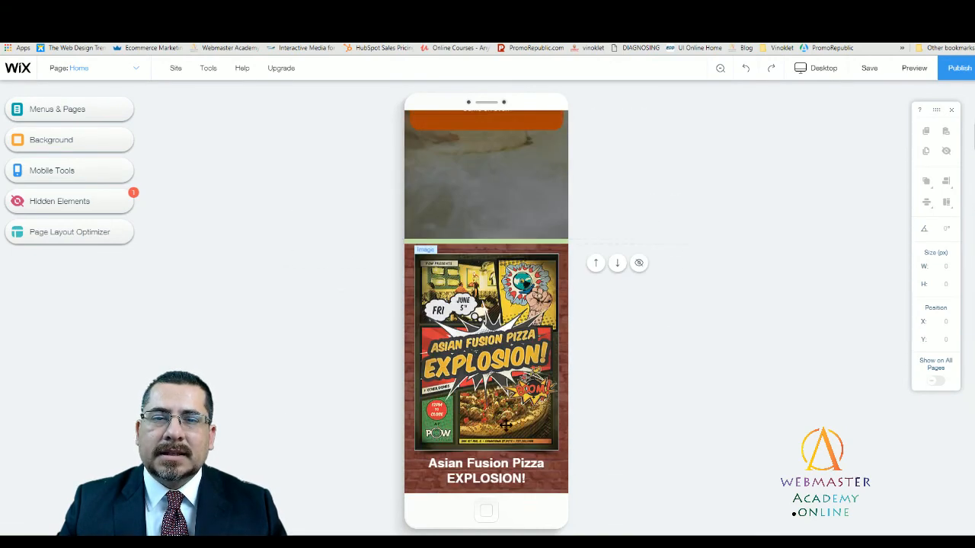
{"action": "scroll", "coordinate": [576, 357], "scroll_direction": "down", "scroll_amount": 5}
{"action": "scroll", "coordinate": [500, 407], "scroll_direction": "up", "scroll_amount": 6}
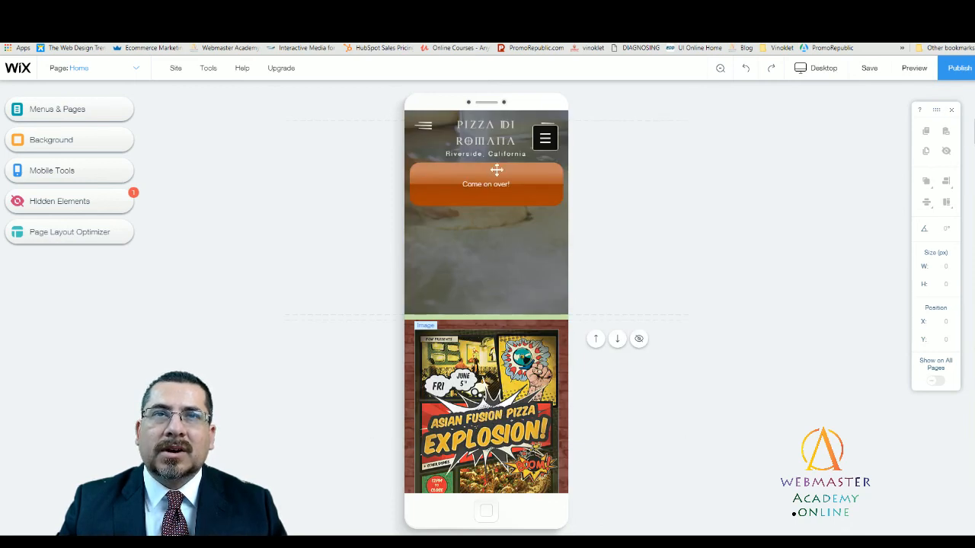
{"action": "left_click", "coordinate": [501, 174]}
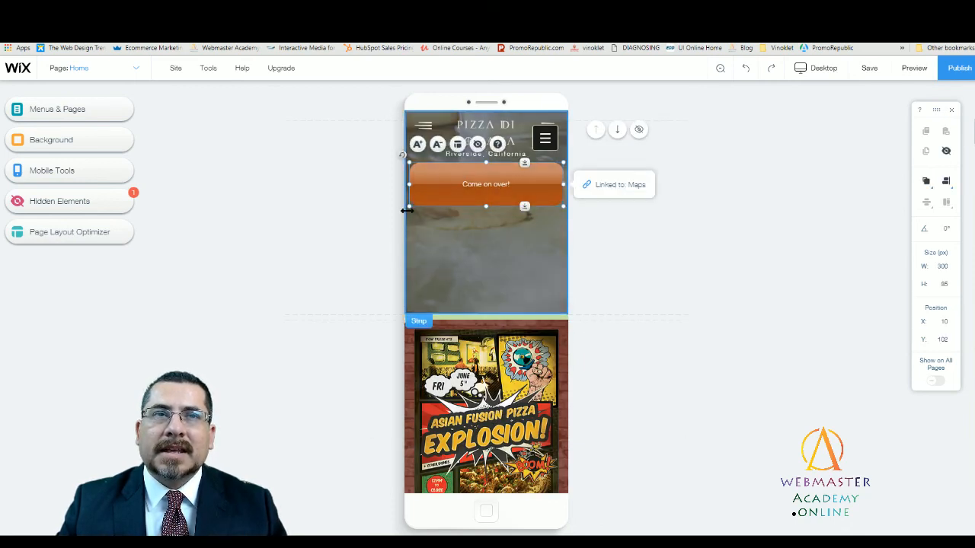
{"action": "left_click_drag", "start_coordinate": [409, 204], "coordinate": [418, 203]}
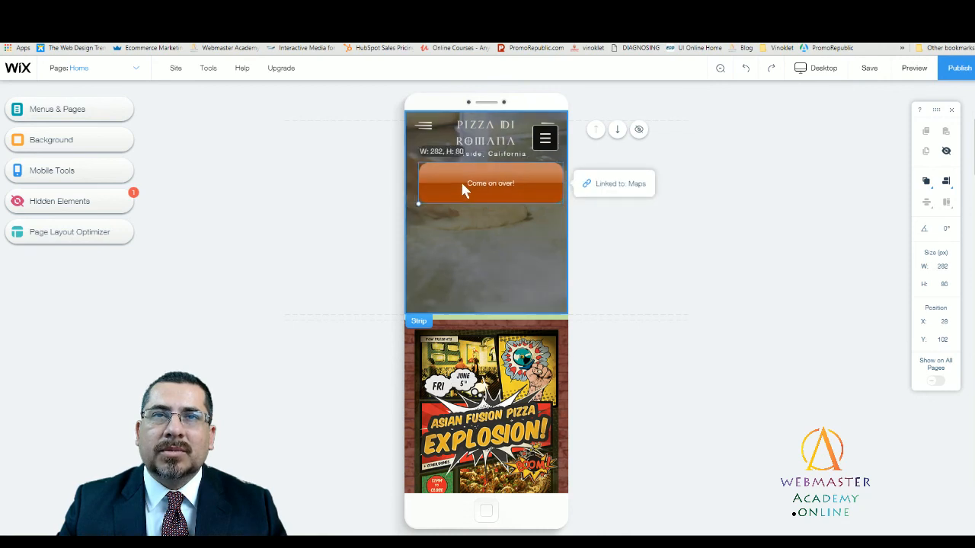
{"action": "left_click_drag", "start_coordinate": [520, 183], "coordinate": [481, 275]}
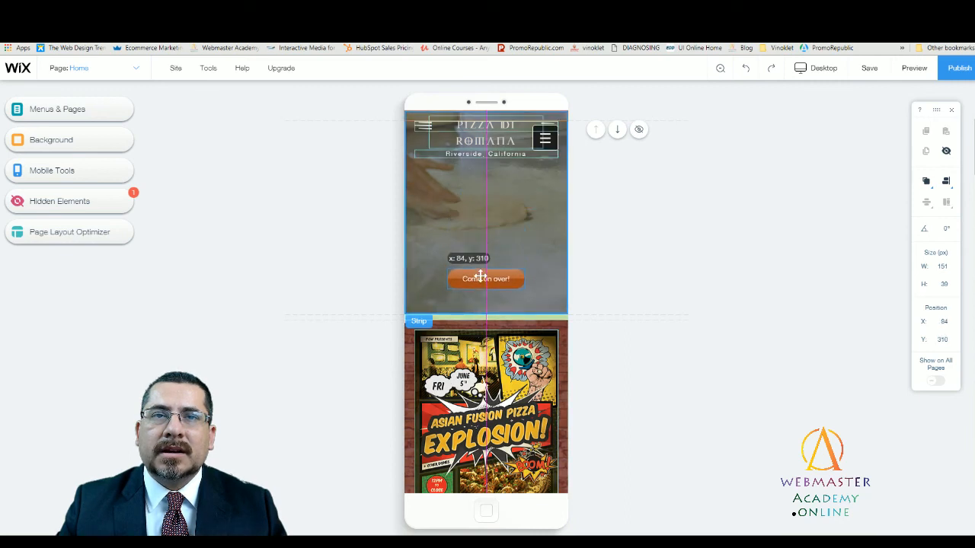
- Move the mobile "Pizza di Romana" title down to X 41, Y 127 and place "Riverside, California" between it and the button
{"action": "left_click_drag", "start_coordinate": [494, 139], "coordinate": [496, 196]}
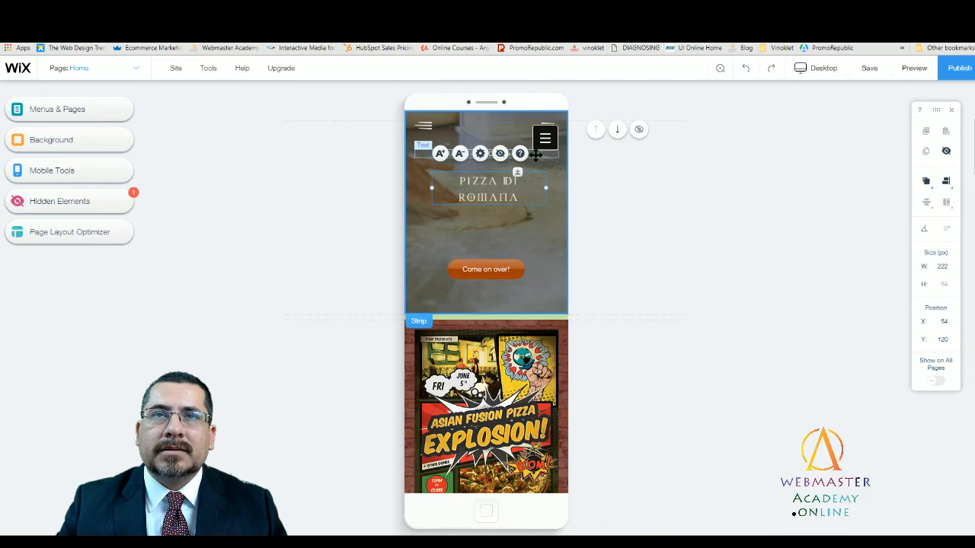
{"action": "left_click", "coordinate": [512, 196]}
{"action": "left_click_drag", "start_coordinate": [512, 196], "coordinate": [505, 202]}
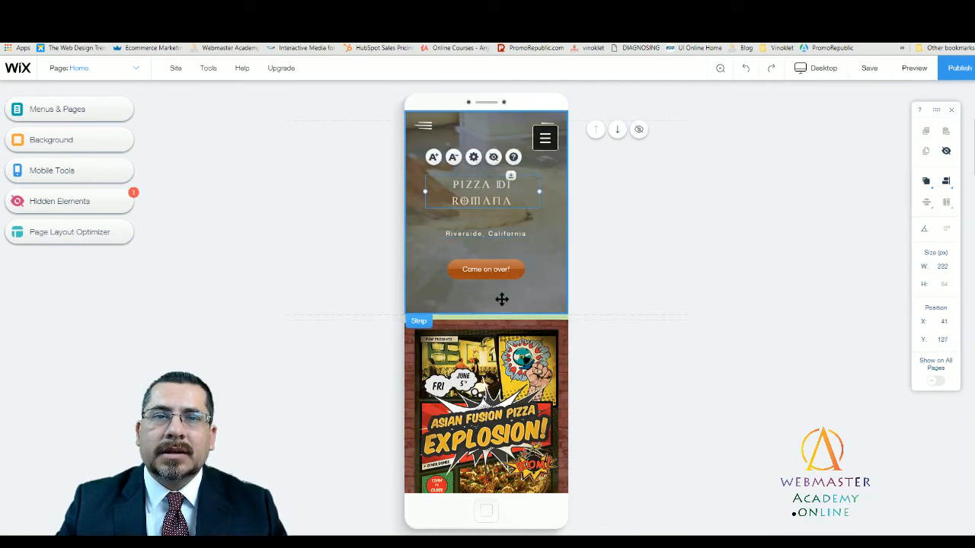
- Shrink the mobile event poster to 214 by 300 px and center it in the brick strip at X 46, Y 432
{"action": "scroll", "coordinate": [501, 297], "scroll_direction": "down", "scroll_amount": 3}
{"action": "left_click", "coordinate": [481, 282]}
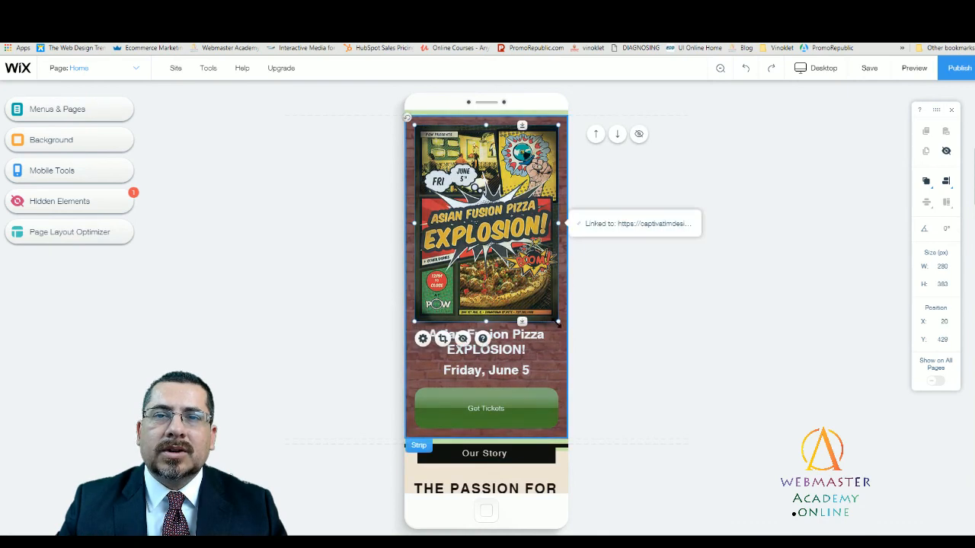
{"action": "left_click_drag", "start_coordinate": [545, 303], "coordinate": [513, 265]}
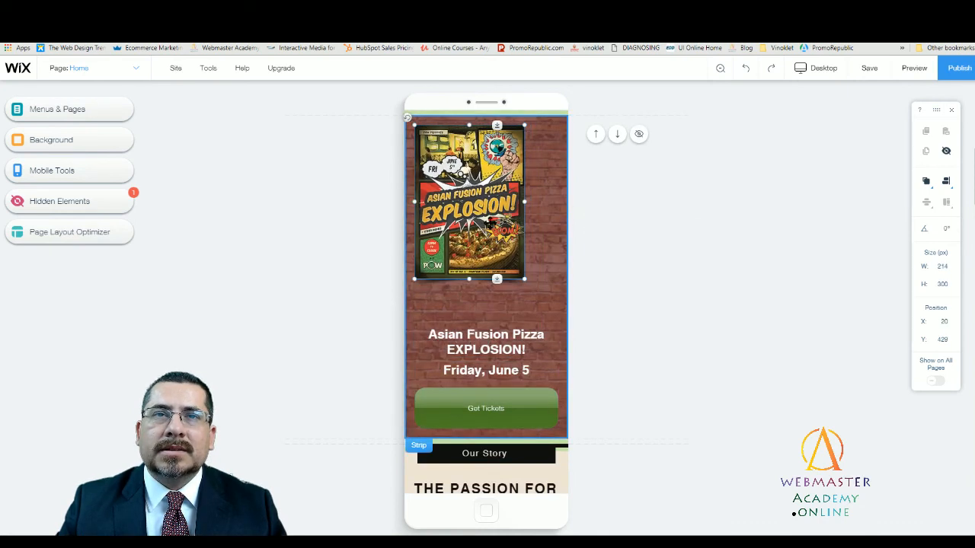
{"action": "left_click_drag", "start_coordinate": [480, 199], "coordinate": [492, 201]}
- Move the "Asian Fusion Pizza EXPLOSION!" heading up beneath the poster and the "Friday, June 5" text up beneath the heading
{"action": "left_click", "coordinate": [502, 332]}
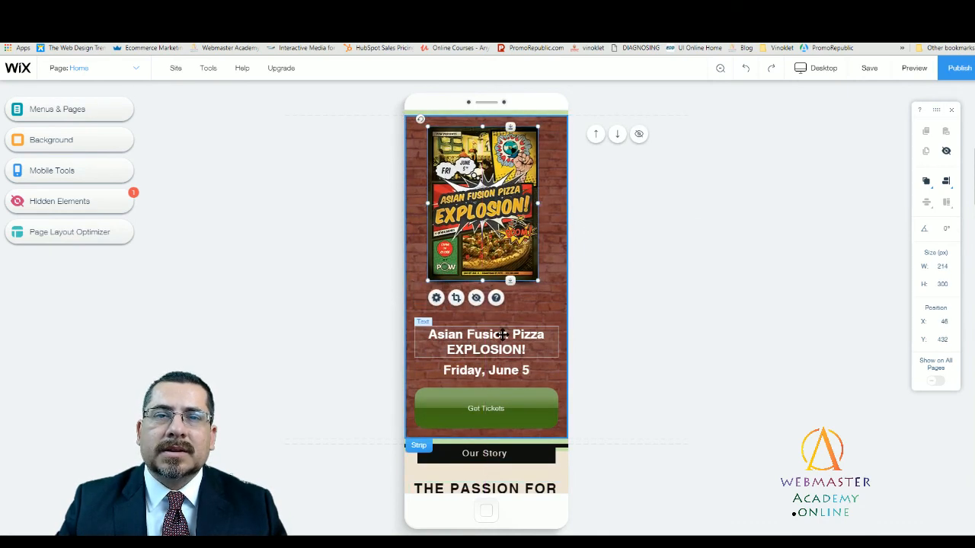
{"action": "left_click_drag", "start_coordinate": [518, 325], "coordinate": [522, 283]}
{"action": "left_click", "coordinate": [525, 335]}
{"action": "left_click", "coordinate": [492, 373]}
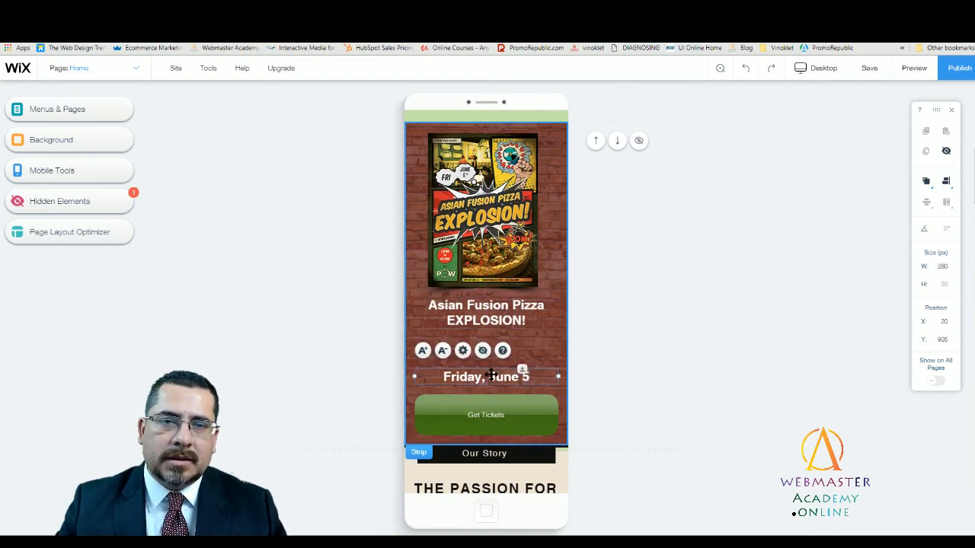
{"action": "left_click_drag", "start_coordinate": [492, 374], "coordinate": [492, 344]}
- Shrink the mobile Get Tickets button and center it below the date, and reduce the brick strip's height to 580 px
{"action": "left_click", "coordinate": [426, 427]}
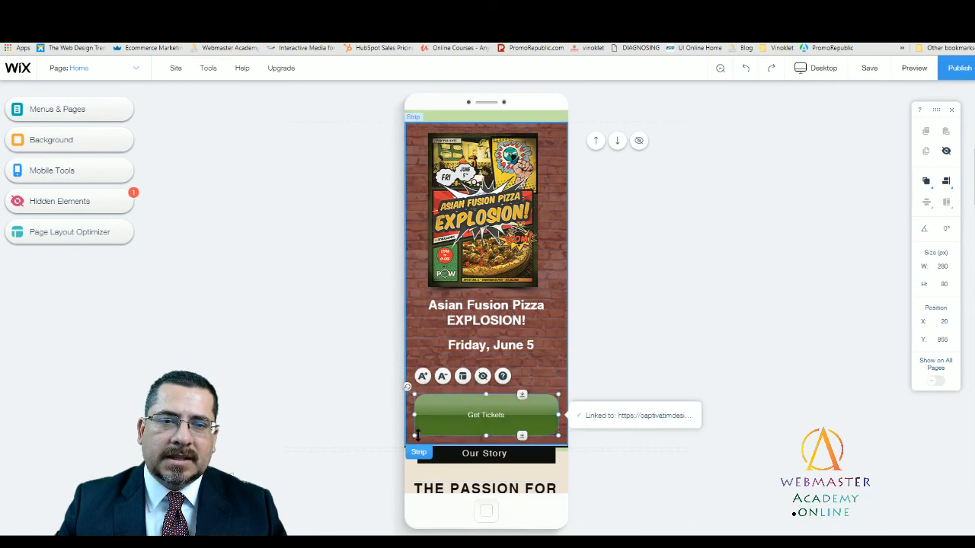
{"action": "left_click_drag", "start_coordinate": [417, 436], "coordinate": [486, 386]}
{"action": "left_click", "coordinate": [537, 428]}
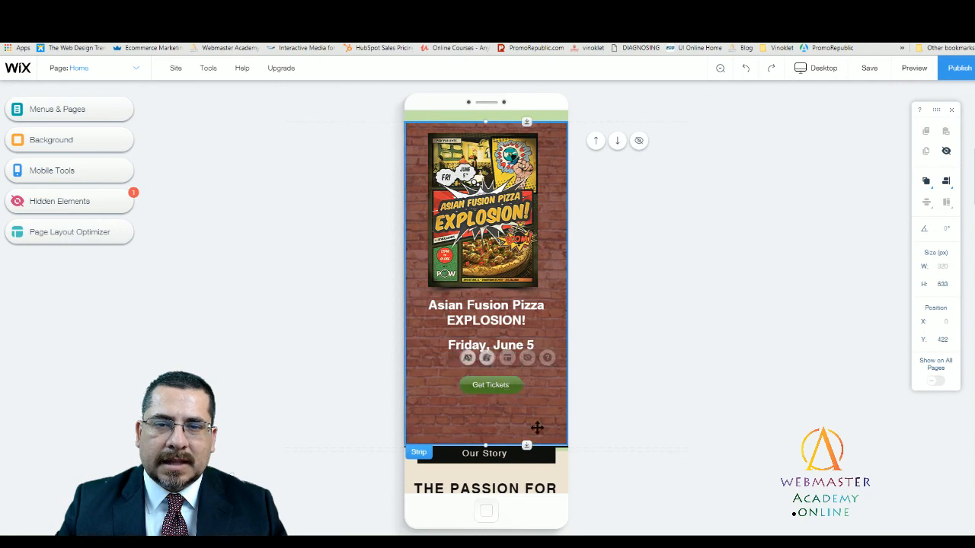
{"action": "left_click_drag", "start_coordinate": [527, 427], "coordinate": [526, 416]}
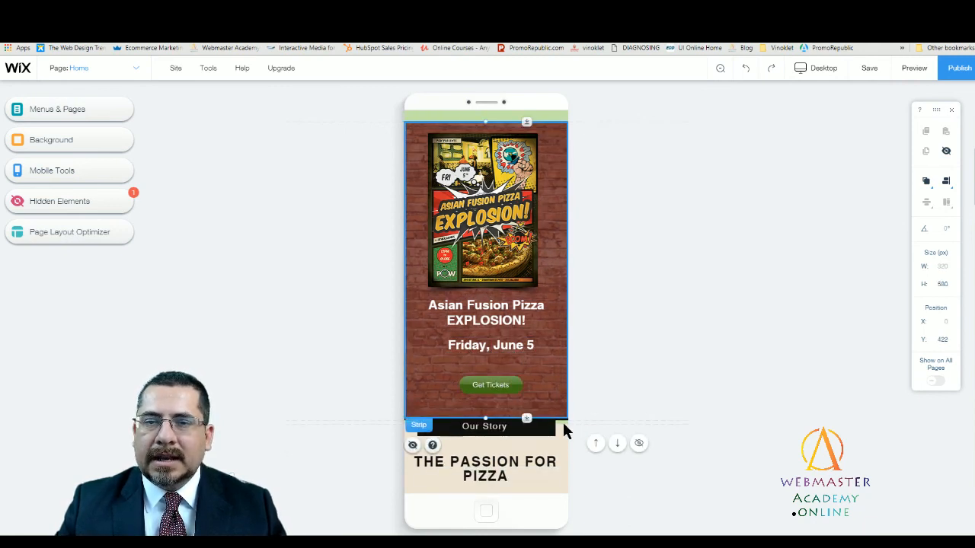
- Delete the empty space between the brick strip and the "Our Story" section in the mobile layout
{"action": "left_click", "coordinate": [565, 424]}
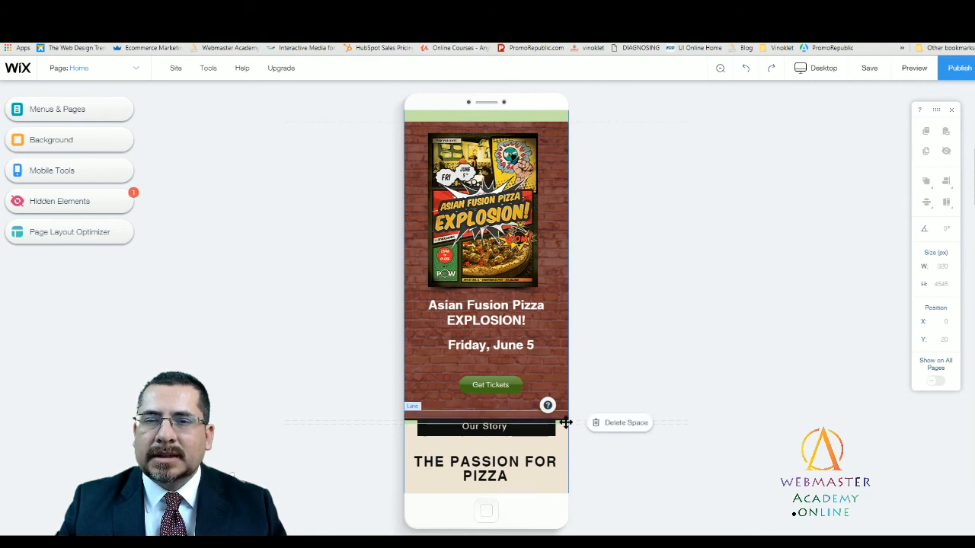
{"action": "left_click", "coordinate": [611, 424]}
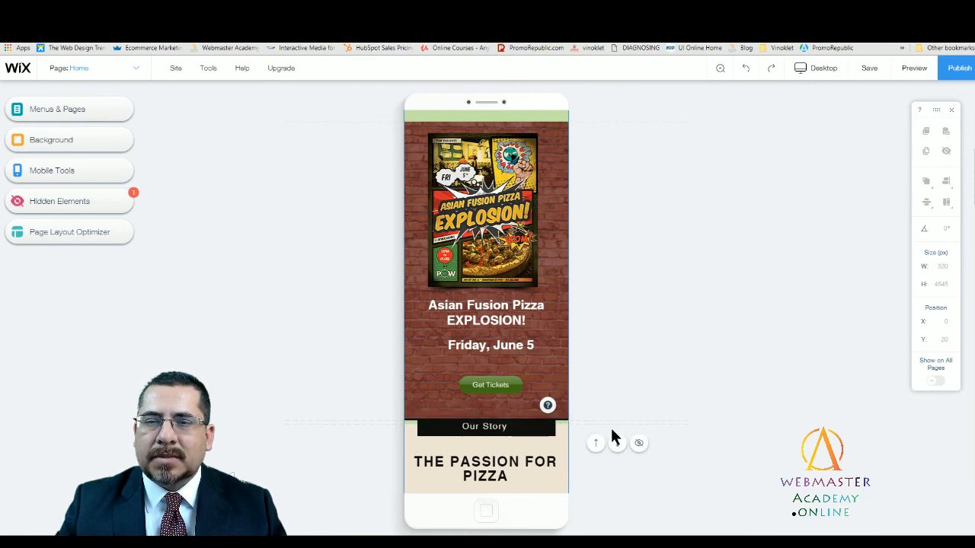
{"action": "left_click", "coordinate": [564, 420]}
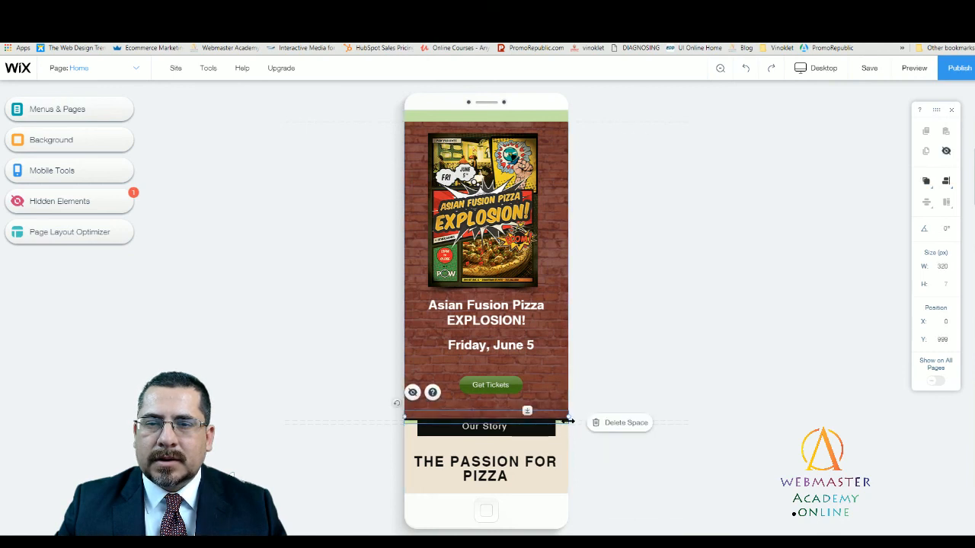
{"action": "left_click", "coordinate": [592, 427]}
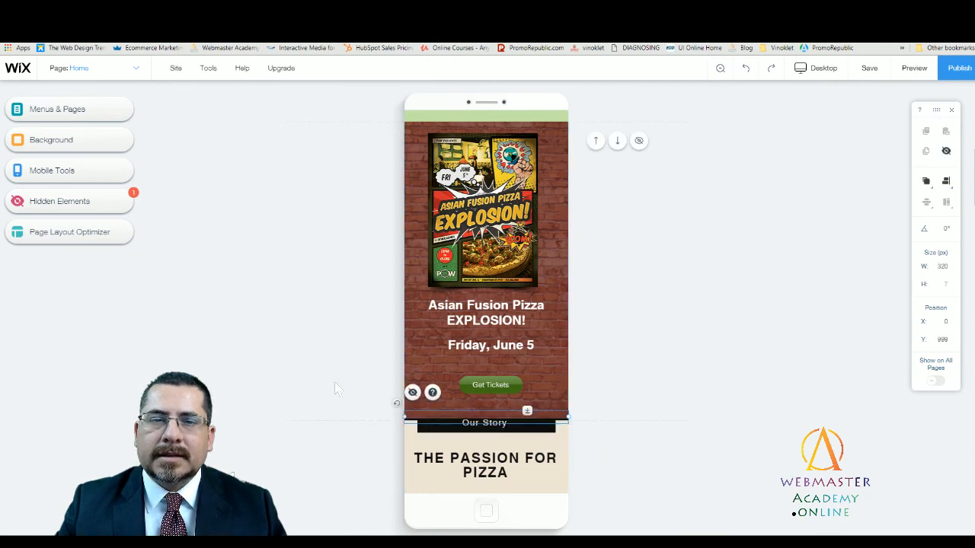
- Return to the desktop version, save and publish the site, and close the confirmation messages
{"action": "scroll", "coordinate": [572, 298], "scroll_direction": "up", "scroll_amount": 5}
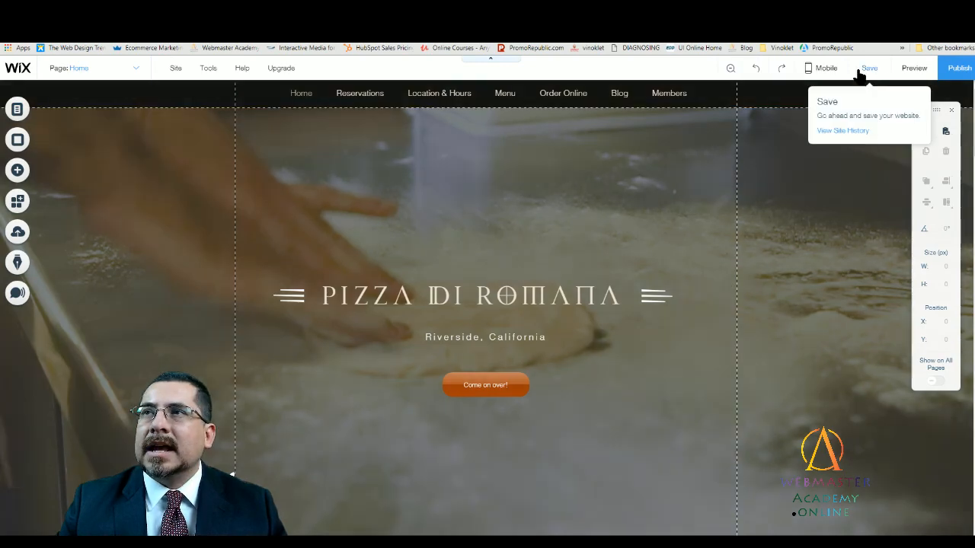
{"action": "left_click", "coordinate": [859, 71]}
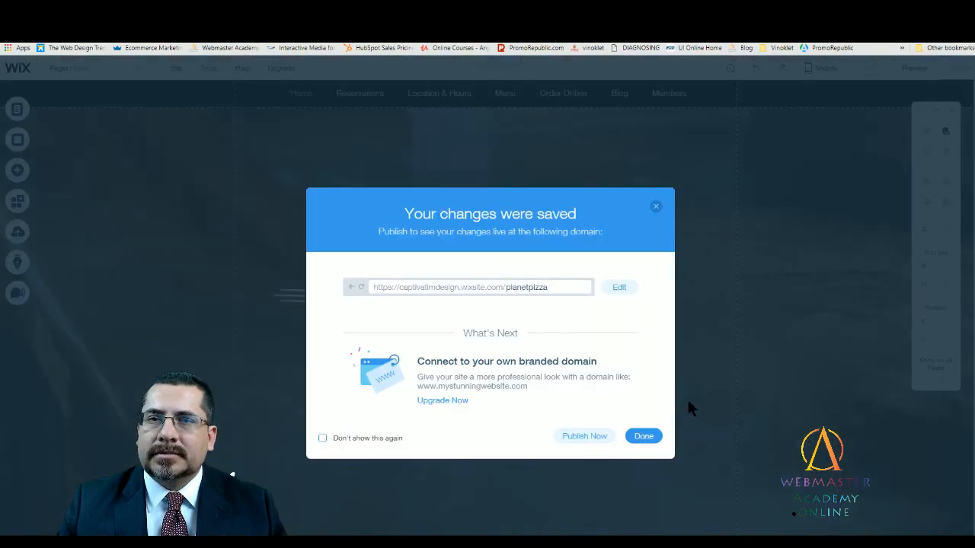
{"action": "left_click", "coordinate": [591, 439]}
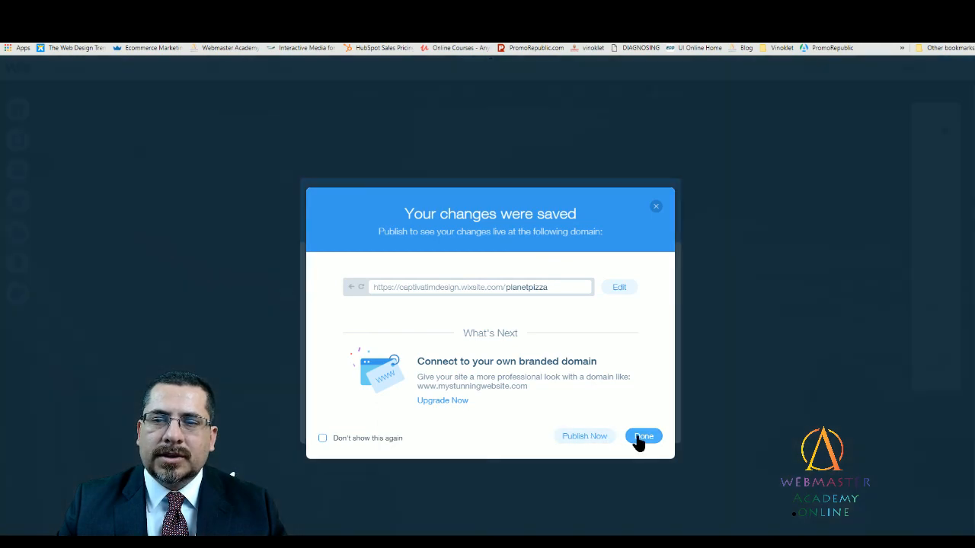
{"action": "left_click", "coordinate": [644, 436]}
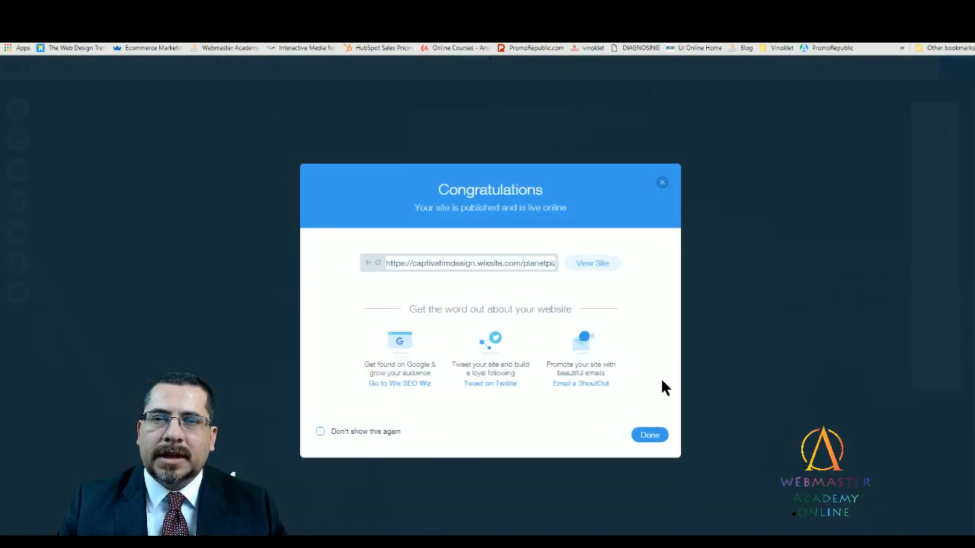
{"action": "left_click", "coordinate": [647, 435]}
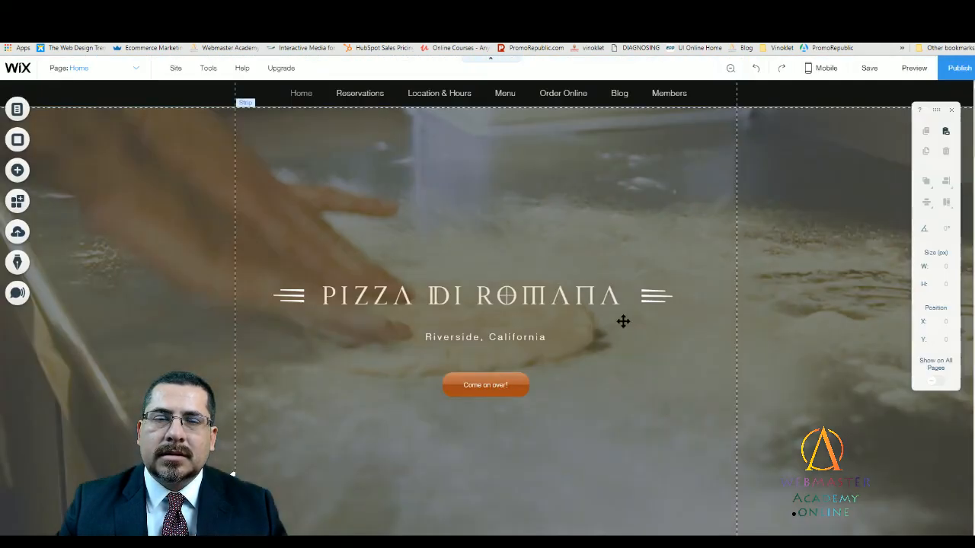
- Review the header strip and the event strip on the desktop Home page
{"action": "scroll", "coordinate": [621, 335], "scroll_direction": "down", "scroll_amount": 3}
{"action": "scroll", "coordinate": [639, 348], "scroll_direction": "up", "scroll_amount": 1}
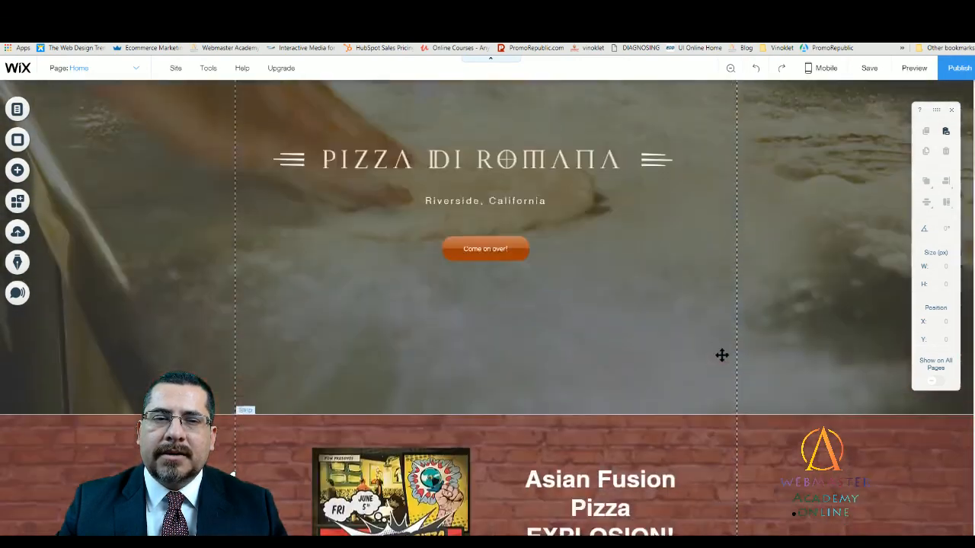
{"action": "scroll", "coordinate": [722, 354], "scroll_direction": "down", "scroll_amount": 3}
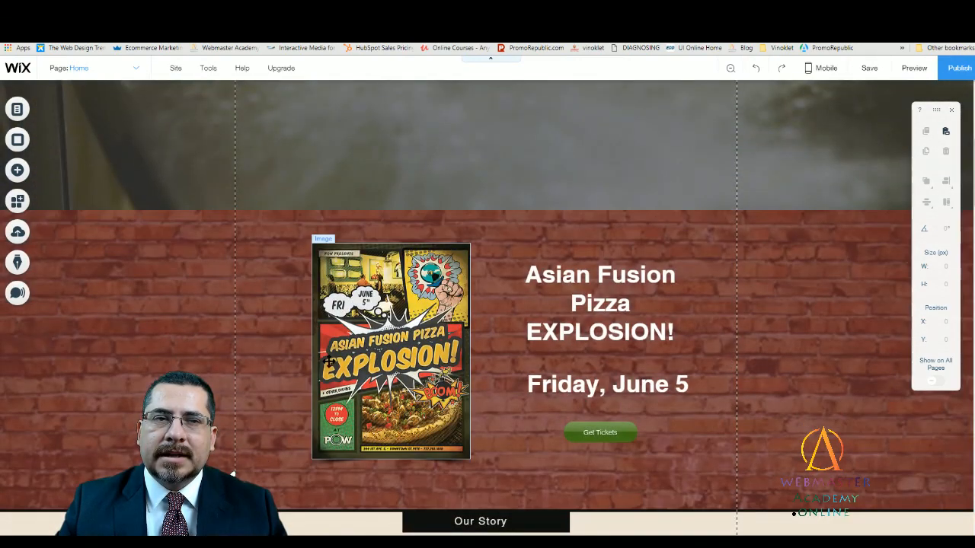
{"action": "scroll", "coordinate": [510, 347], "scroll_direction": "up", "scroll_amount": 3}
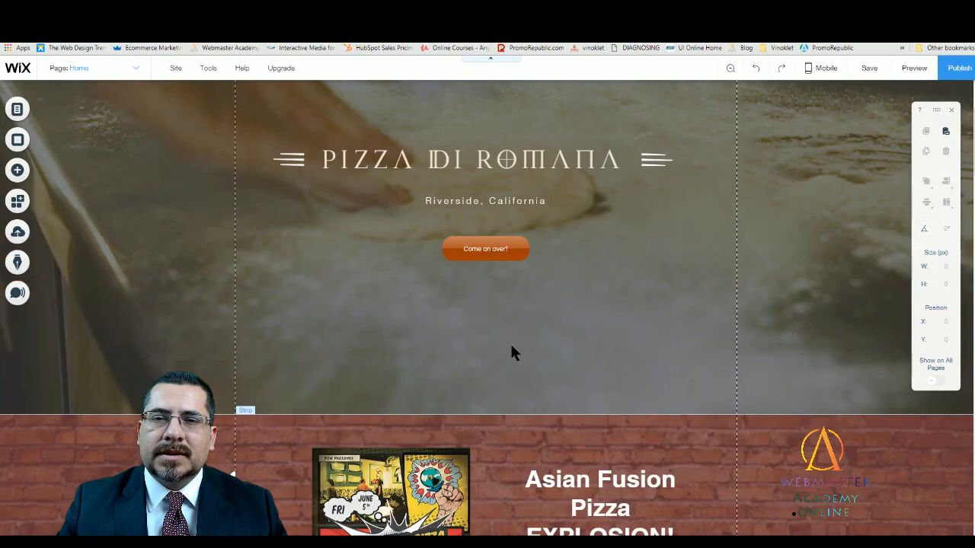
{"action": "scroll", "coordinate": [511, 346], "scroll_direction": "down", "scroll_amount": 1}
{"action": "scroll", "coordinate": [511, 347], "scroll_direction": "up", "scroll_amount": 2}
{"action": "scroll", "coordinate": [511, 346], "scroll_direction": "down", "scroll_amount": 2}
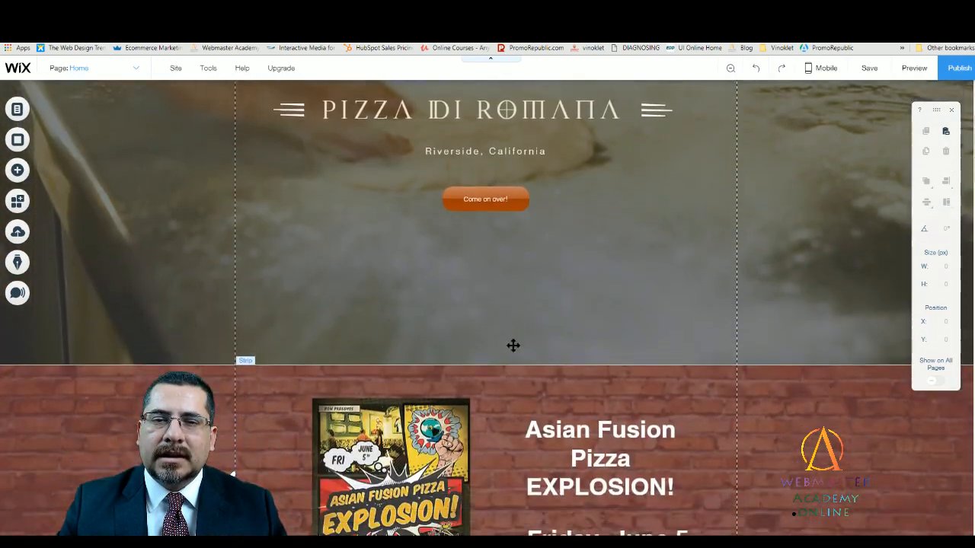
{"action": "scroll", "coordinate": [512, 346], "scroll_direction": "down", "scroll_amount": 2}
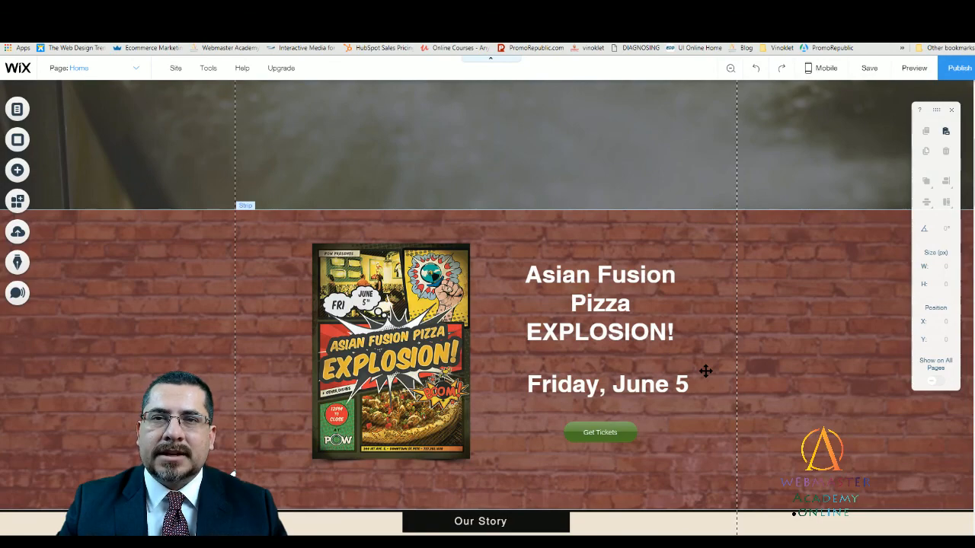
{"action": "scroll", "coordinate": [705, 370], "scroll_direction": "up", "scroll_amount": 5}
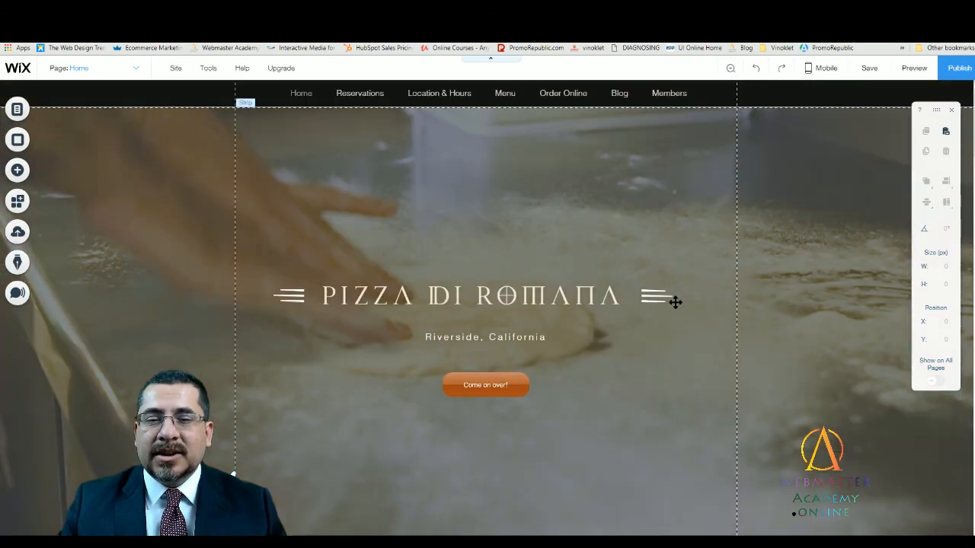